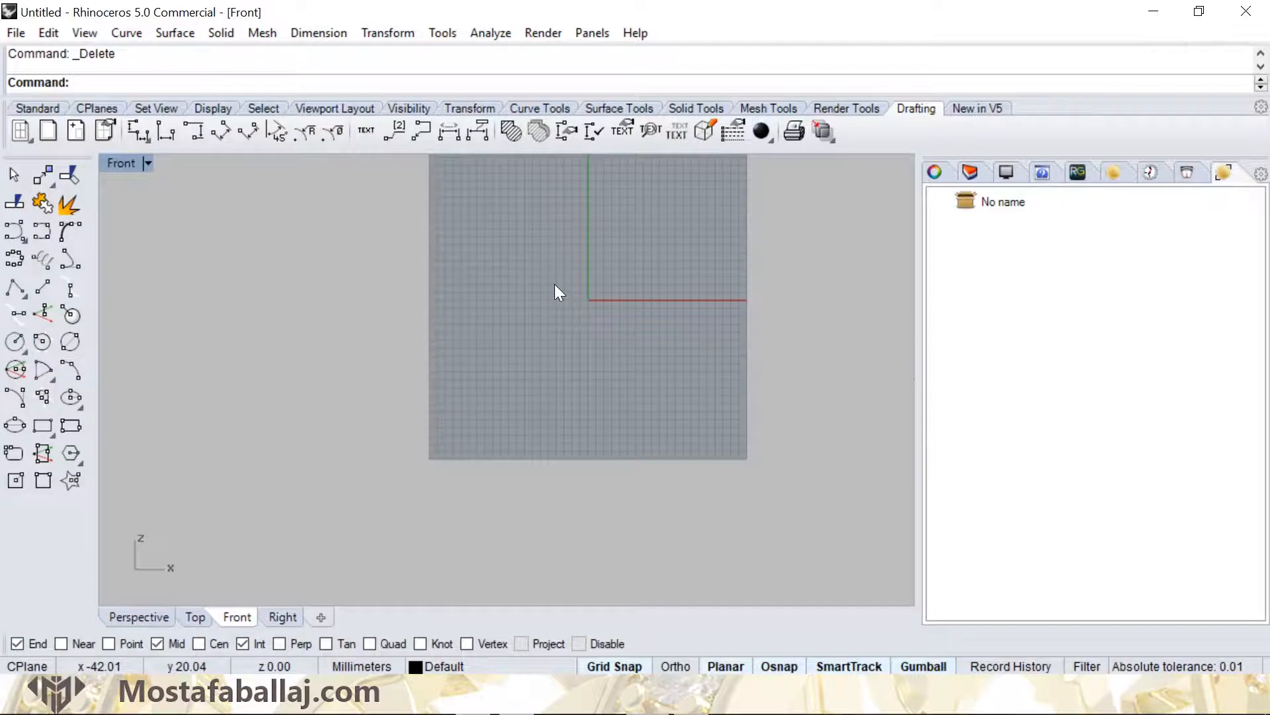
Draw a circle 172 mm in diameter centred on the origin in the Front view.
{"action": "left_click", "coordinate": [21, 340]}
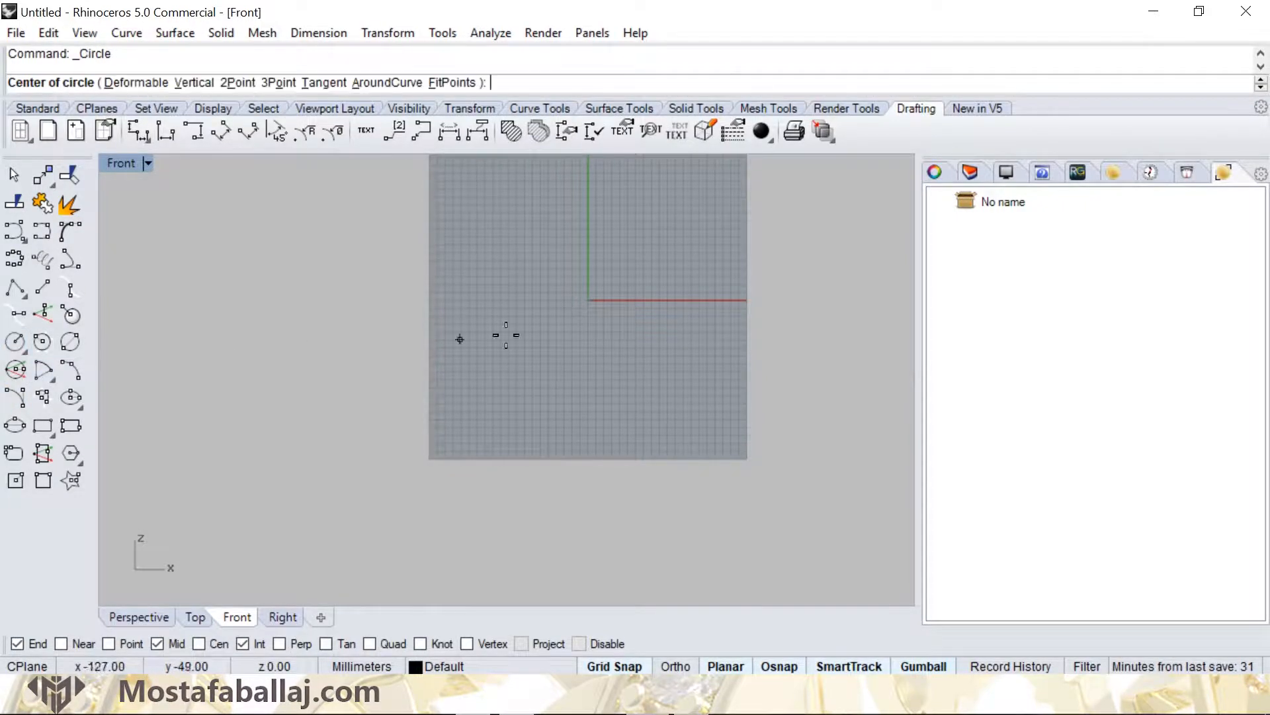
{"action": "scroll", "coordinate": [587, 304], "scroll_direction": "up", "scroll_amount": 4}
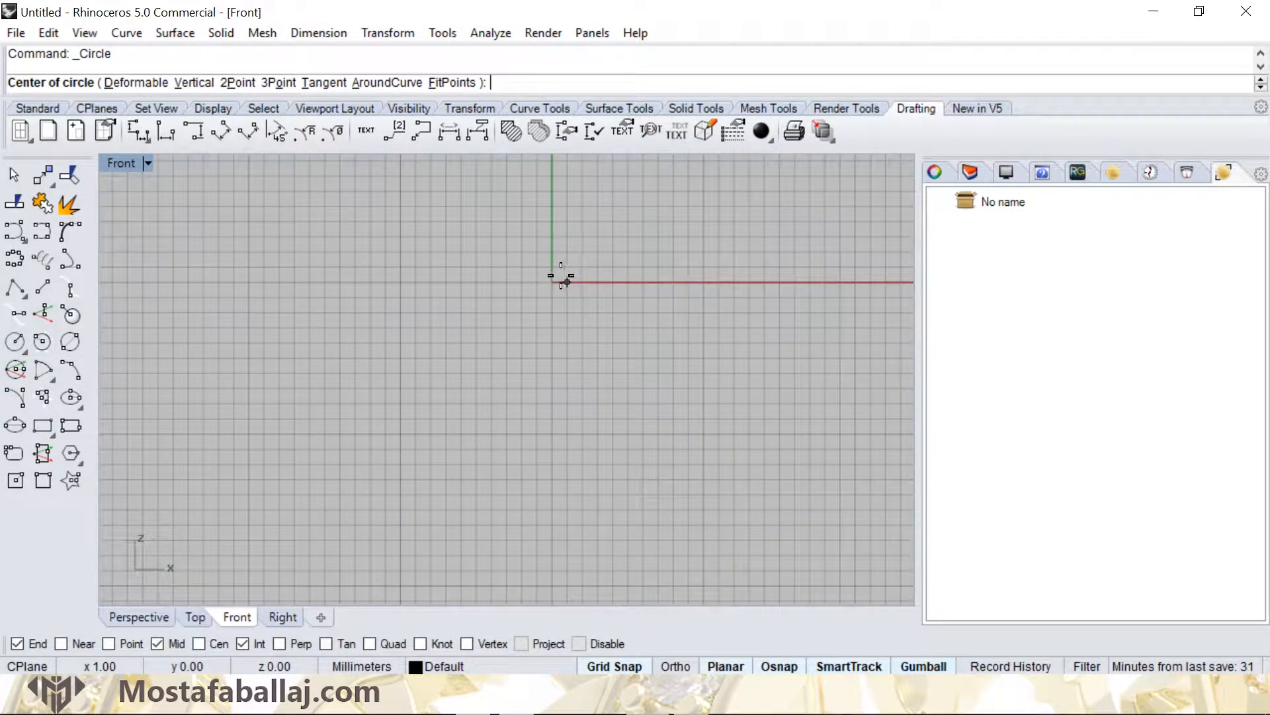
{"action": "left_click", "coordinate": [554, 281]}
{"action": "scroll", "coordinate": [637, 326], "scroll_direction": "down", "scroll_amount": 3}
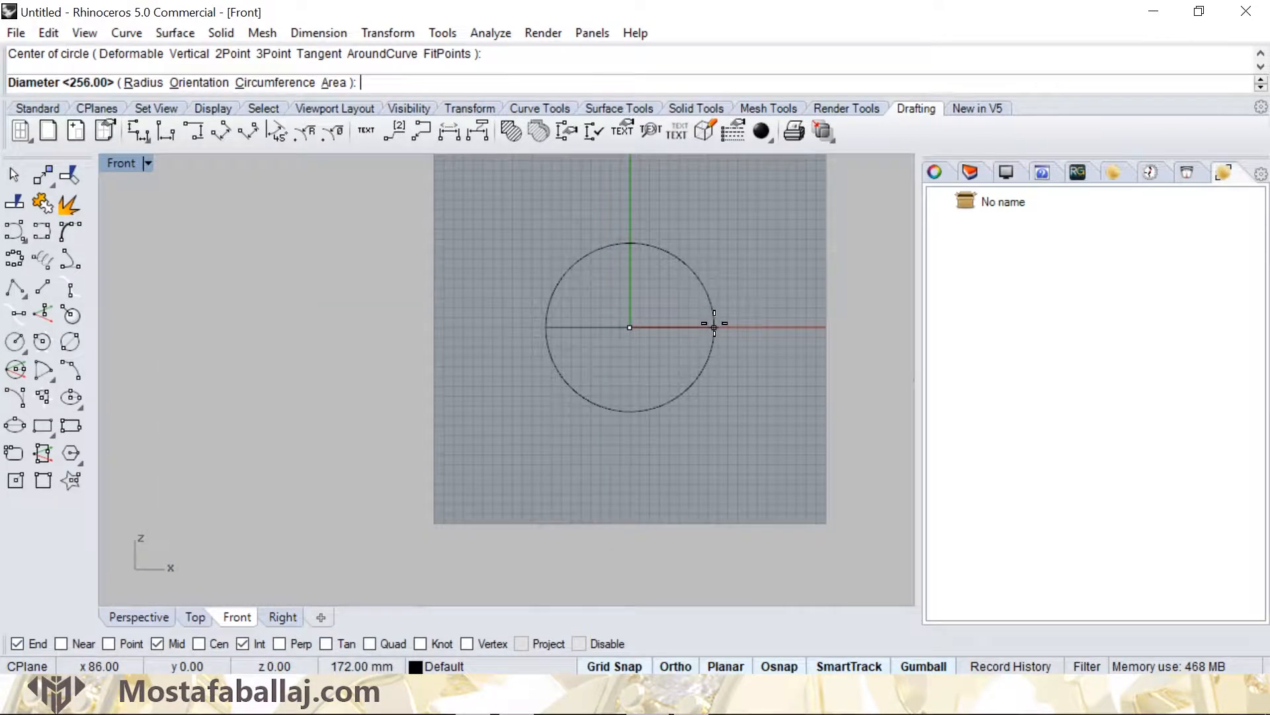
{"action": "left_click", "coordinate": [714, 326]}
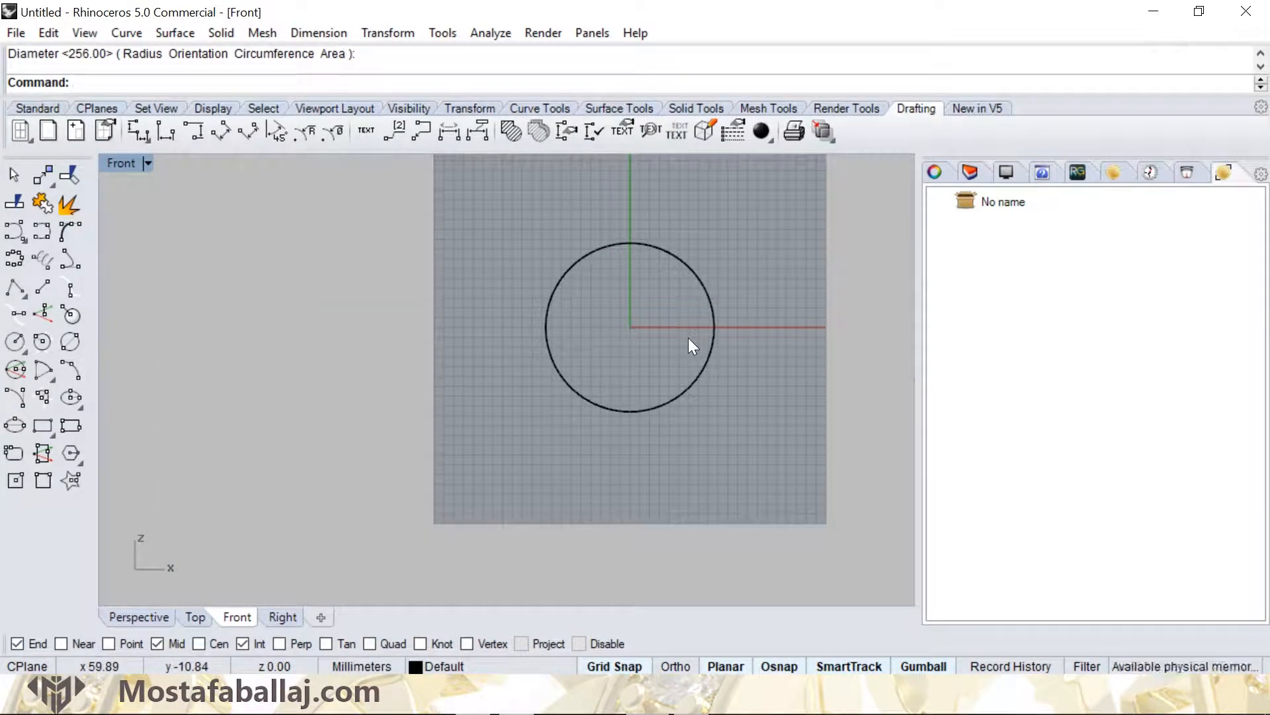
Draw two 344 mm diameter circles centred on the central circle's right and left quadrants, each reaching the opposite quadrant.
{"action": "right_click", "coordinate": [728, 320]}
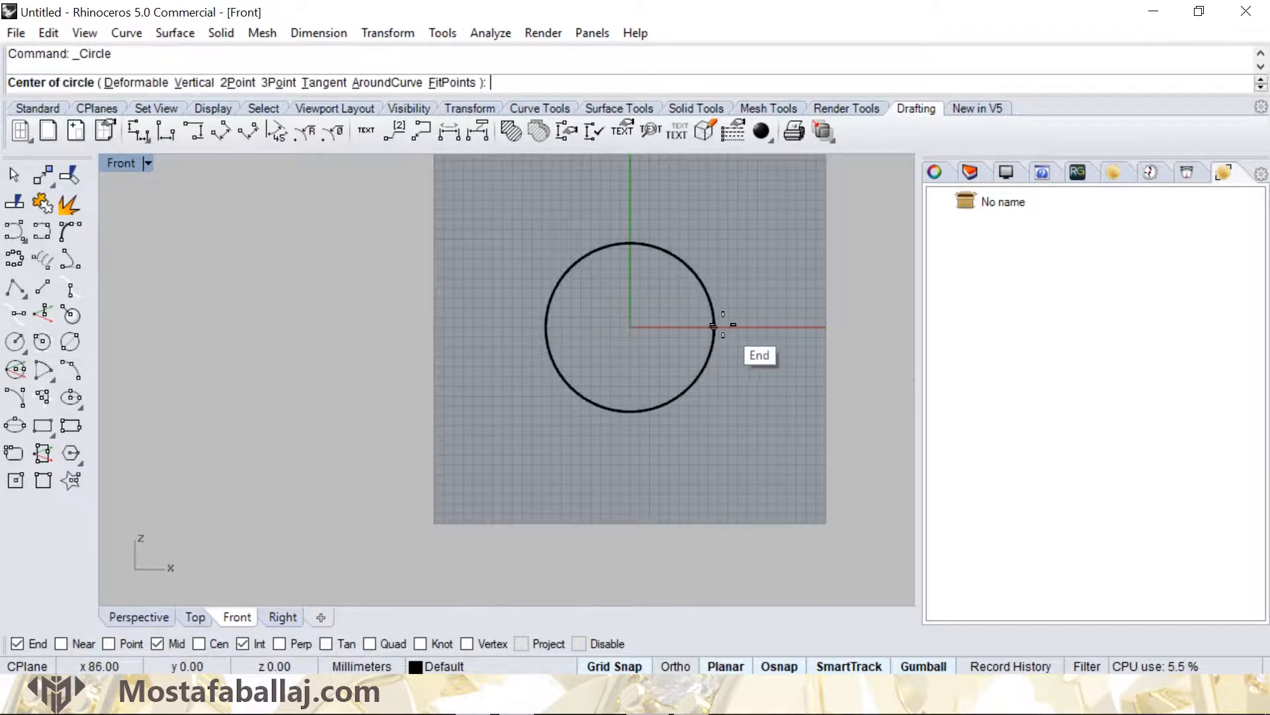
{"action": "left_click", "coordinate": [714, 327]}
{"action": "left_click", "coordinate": [546, 327]}
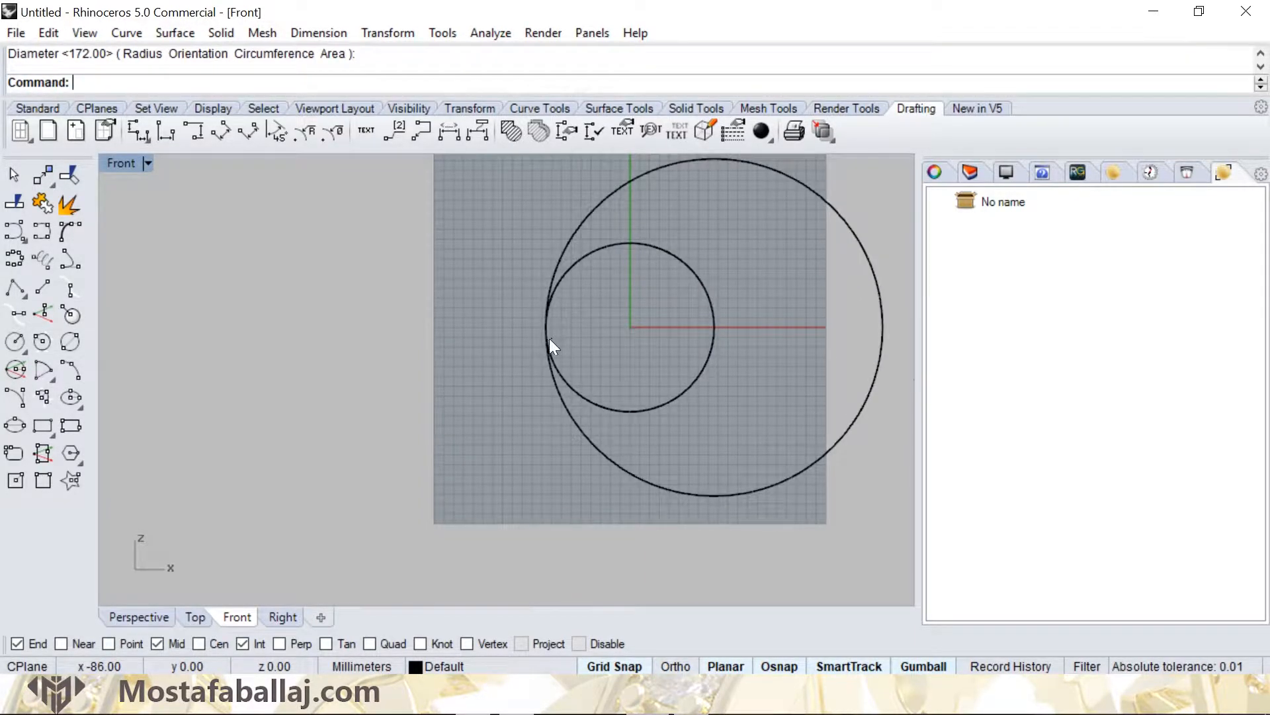
{"action": "right_click", "coordinate": [548, 334]}
{"action": "left_click", "coordinate": [545, 327]}
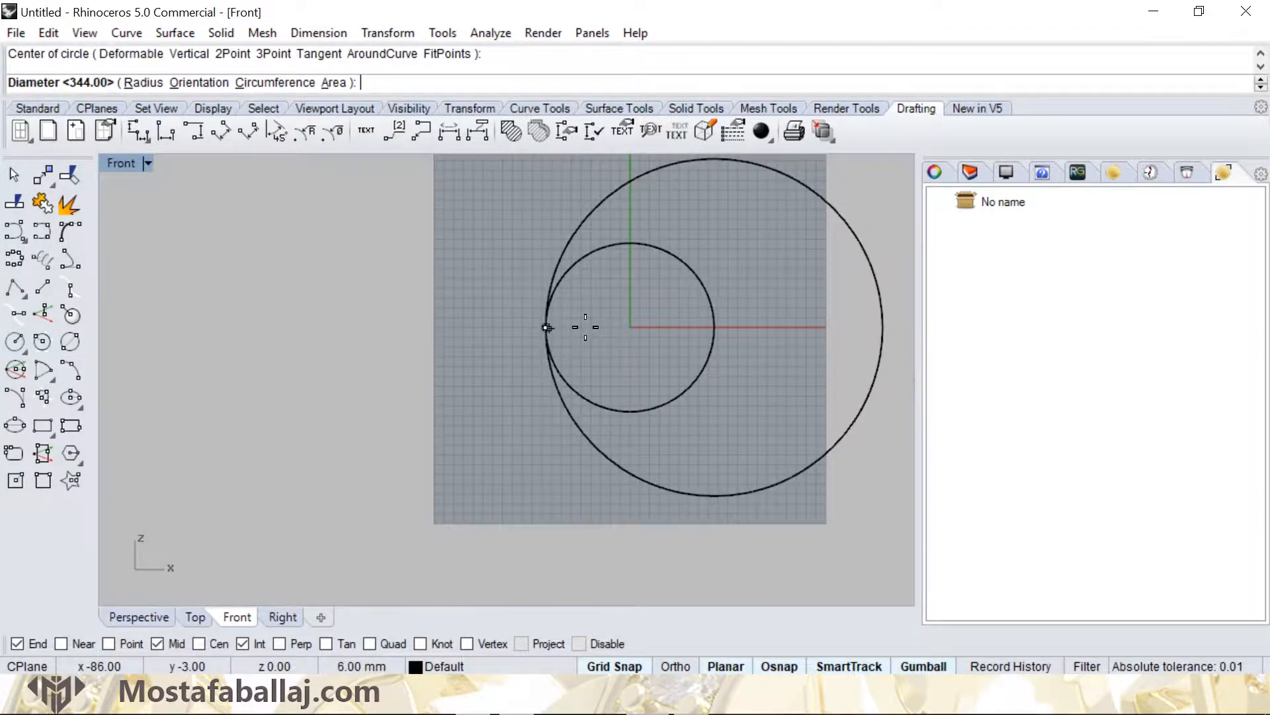
{"action": "left_click", "coordinate": [714, 327]}
Draw two more 344 mm diameter circles centred on the central circle's top and bottom quadrants, each reaching the opposite quadrant.
{"action": "right_click", "coordinate": [634, 265]}
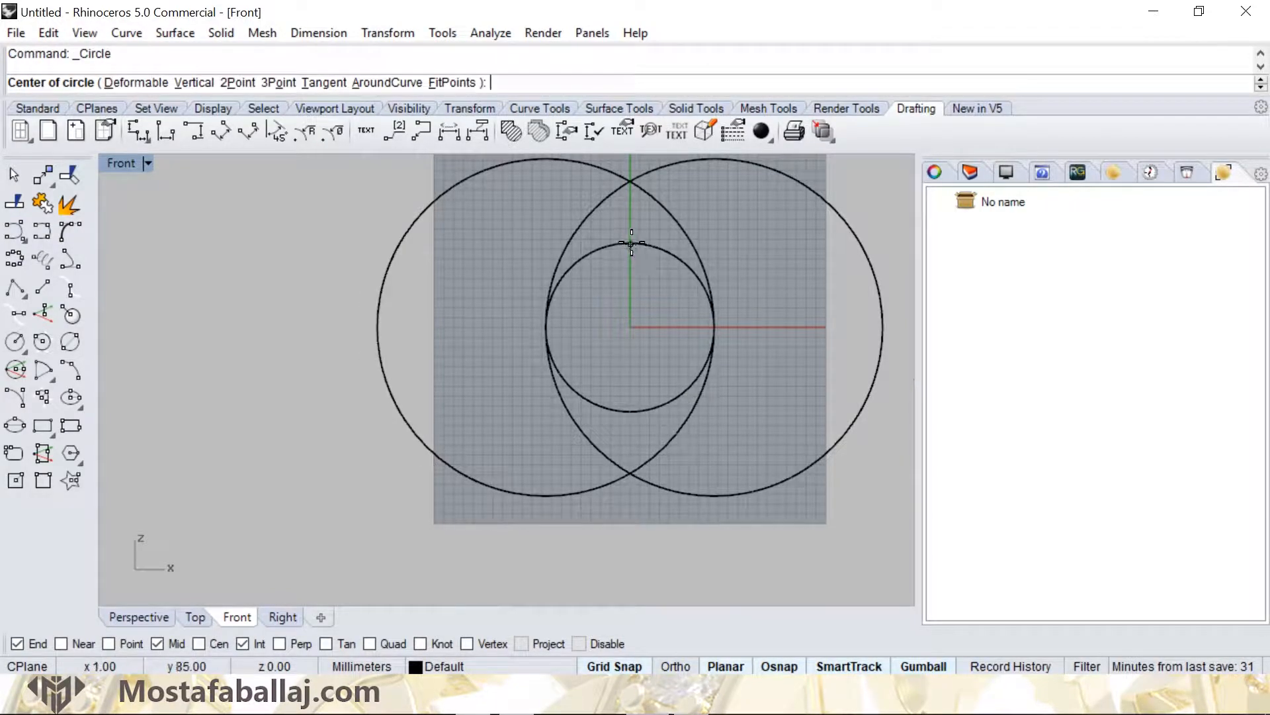
{"action": "scroll", "coordinate": [630, 243], "scroll_direction": "up", "scroll_amount": 8}
{"action": "left_click", "coordinate": [629, 240]}
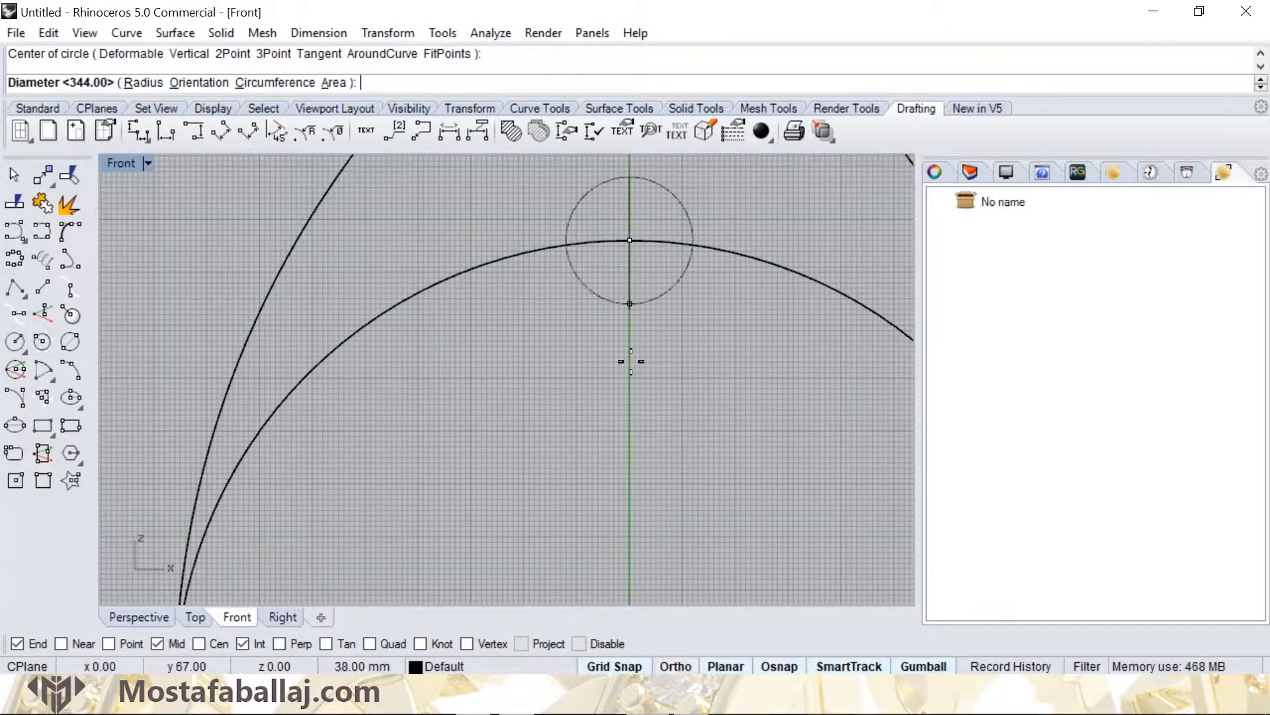
{"action": "scroll", "coordinate": [630, 357], "scroll_direction": "down", "scroll_amount": 8}
{"action": "left_click", "coordinate": [632, 545], "text": "shift"}
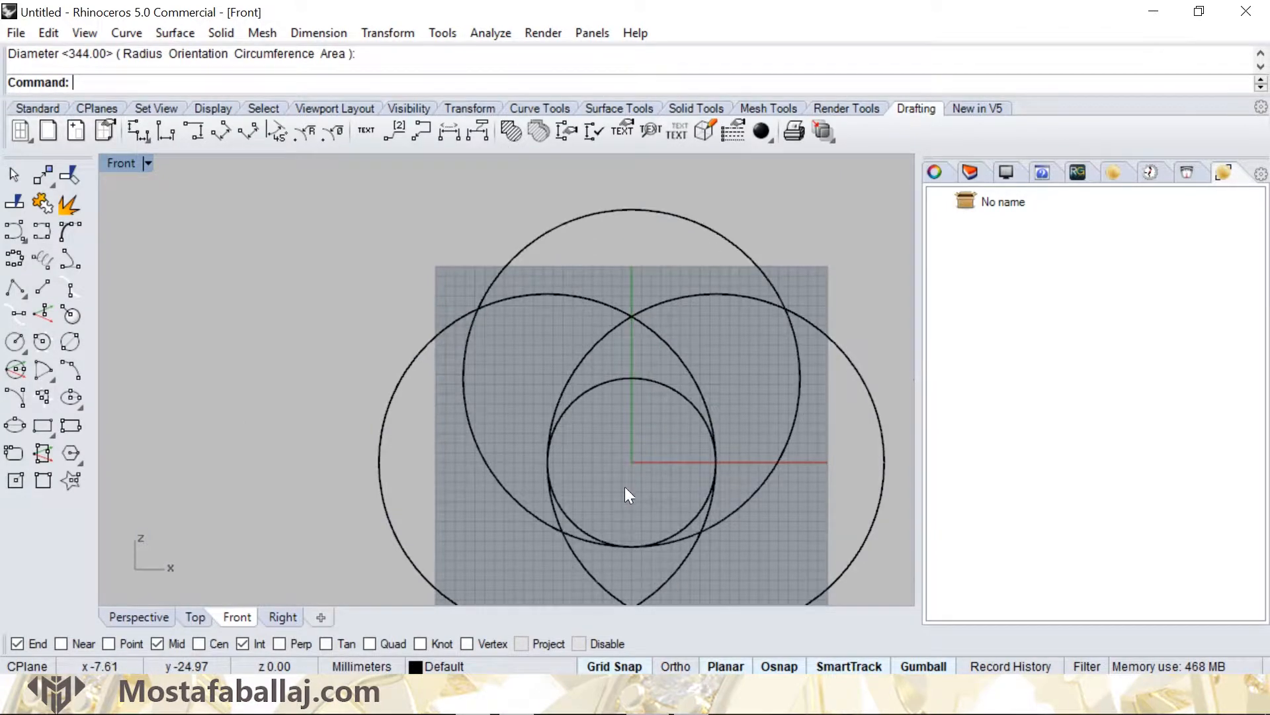
{"action": "right_click_drag", "start_coordinate": [624, 487], "coordinate": [600, 369]}
{"action": "right_click", "coordinate": [610, 423]}
{"action": "left_click", "coordinate": [608, 429]}
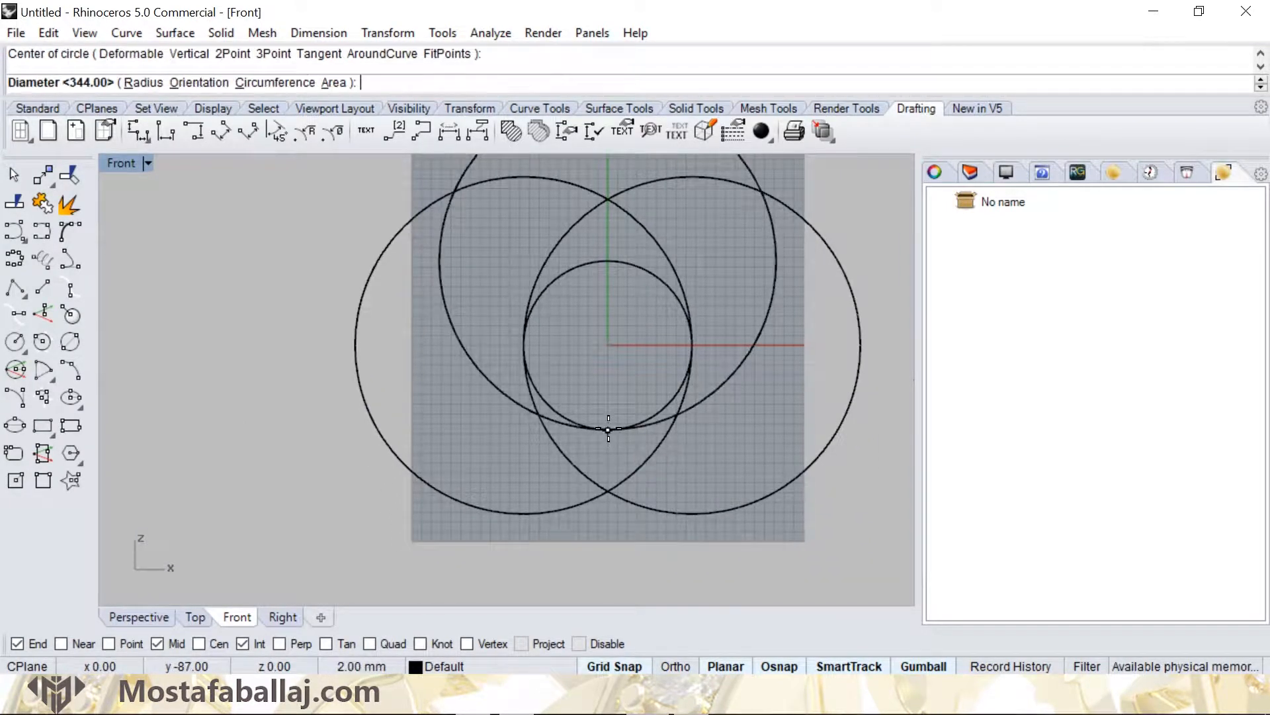
{"action": "left_click", "coordinate": [600, 264]}
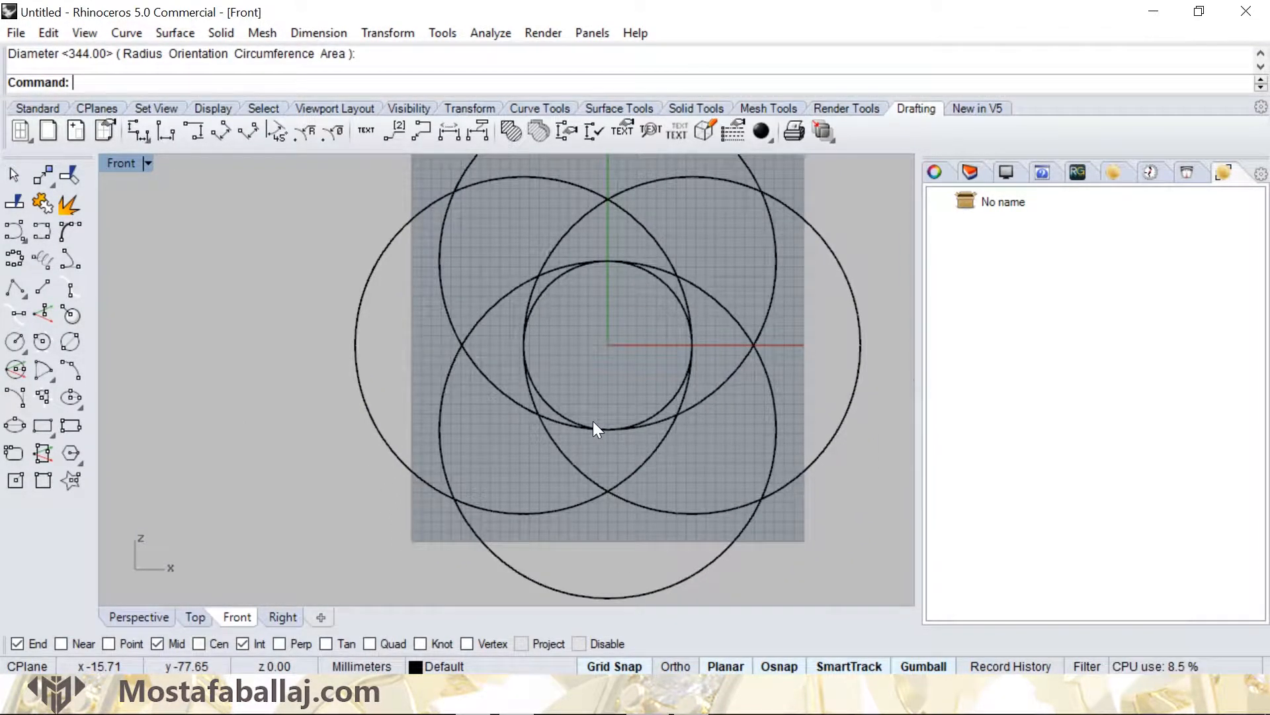
Draw two crossing diagonal lines through the origin, joining the opposite outer intersections of the four large circles.
{"action": "left_click", "coordinate": [42, 287]}
{"action": "left_click", "coordinate": [456, 195]}
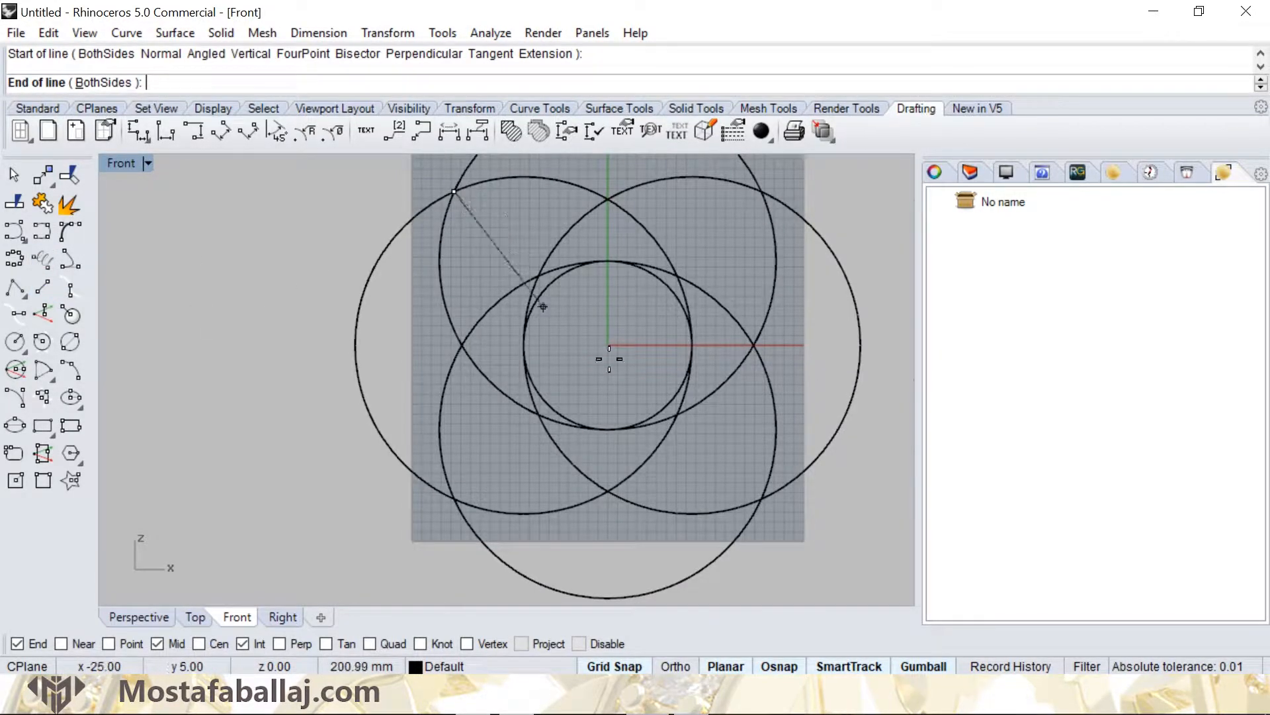
{"action": "left_click", "coordinate": [761, 496]}
{"action": "key", "text": "Return"}
{"action": "left_click", "coordinate": [759, 195]}
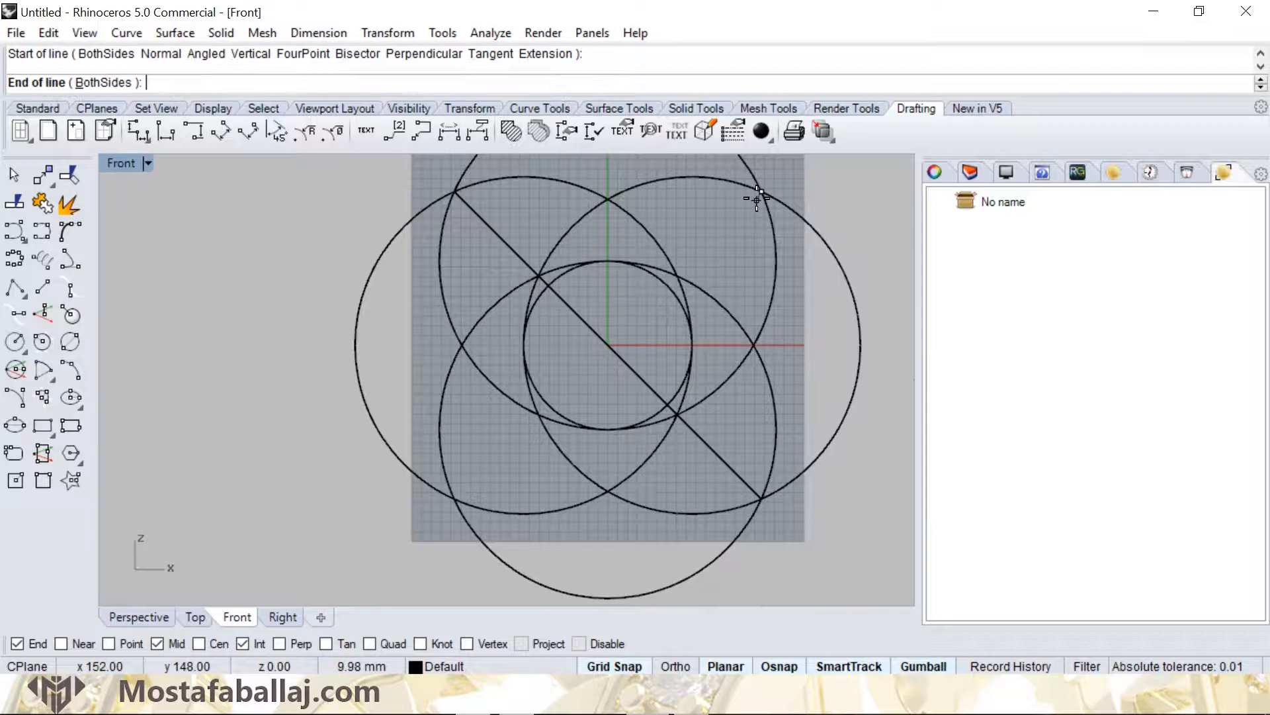
{"action": "left_click", "coordinate": [455, 499]}
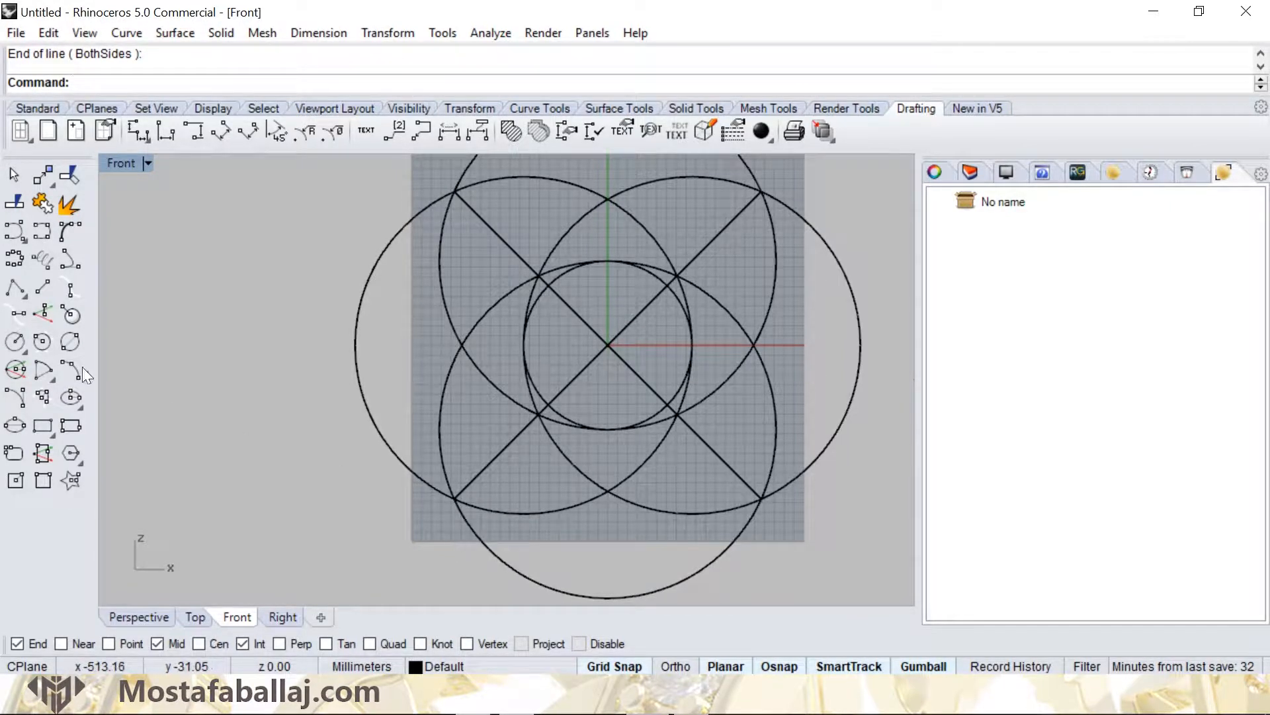
Draw two 172 mm diameter circles through the origin, centred where the diagonals cross the upper half of the central circle.
{"action": "left_click", "coordinate": [26, 351]}
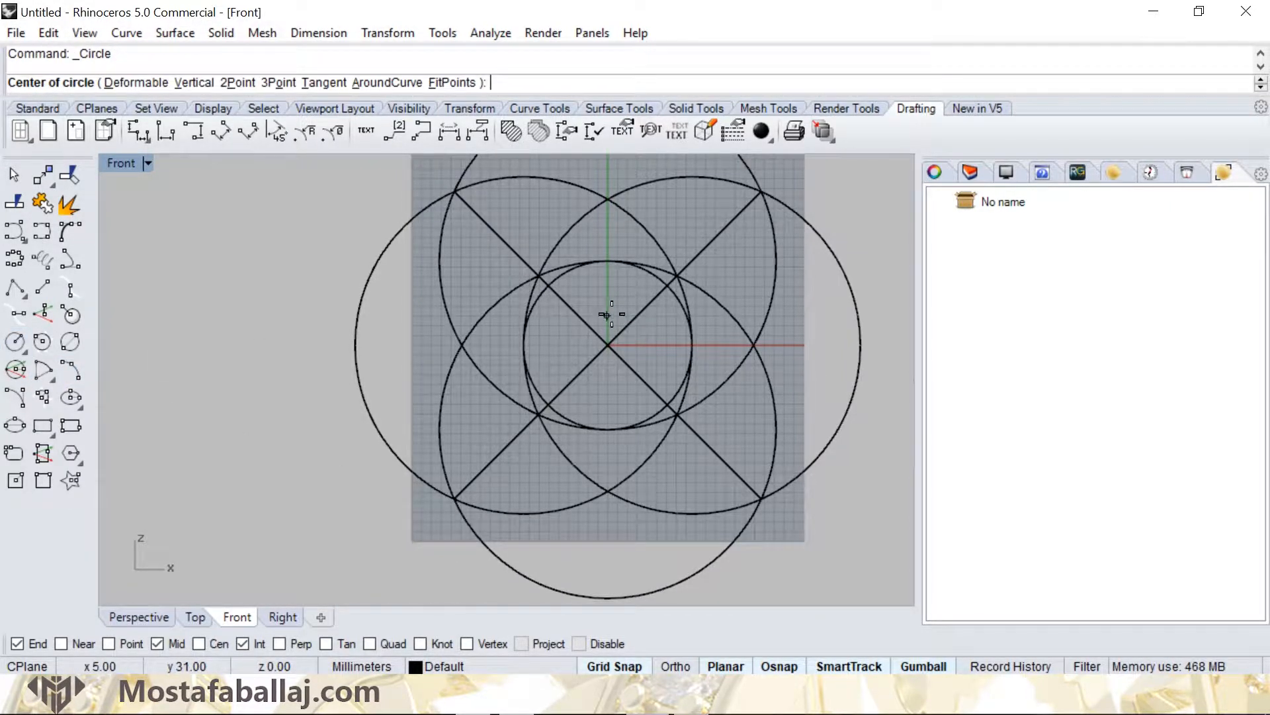
{"action": "left_click", "coordinate": [549, 287]}
{"action": "left_click", "coordinate": [606, 345]}
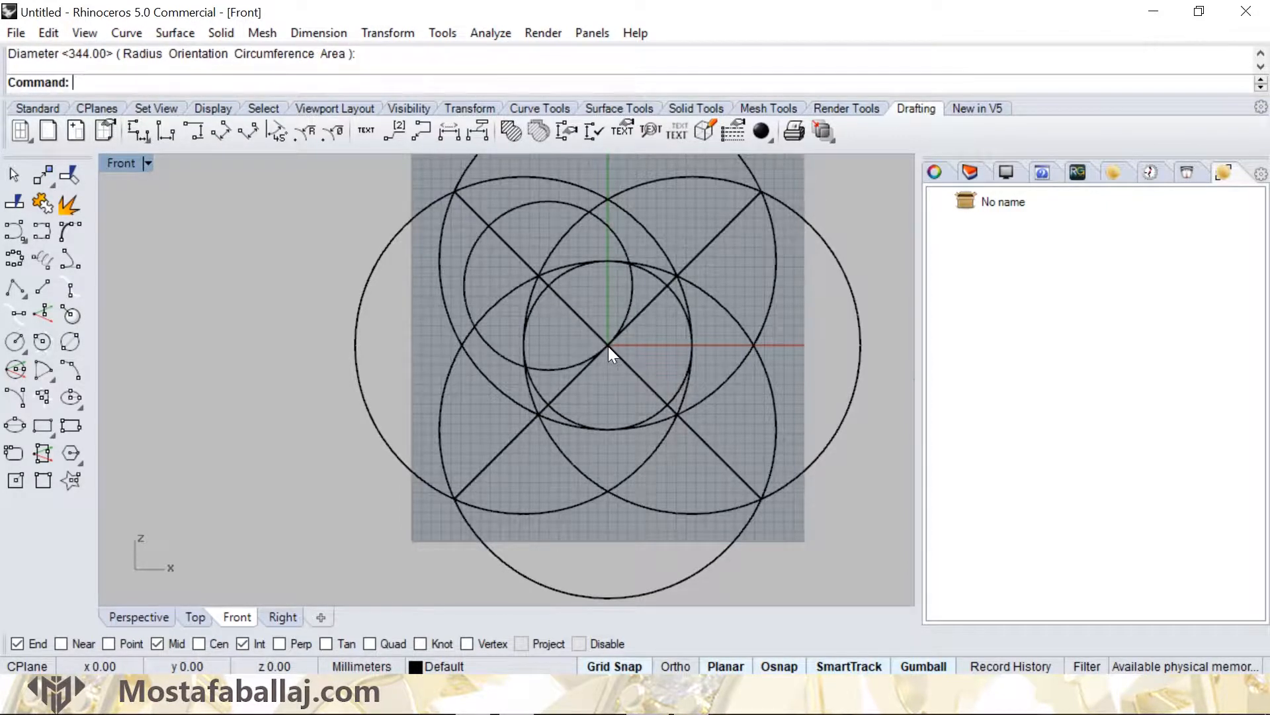
{"action": "key", "text": "Return"}
{"action": "left_click", "coordinate": [667, 284]}
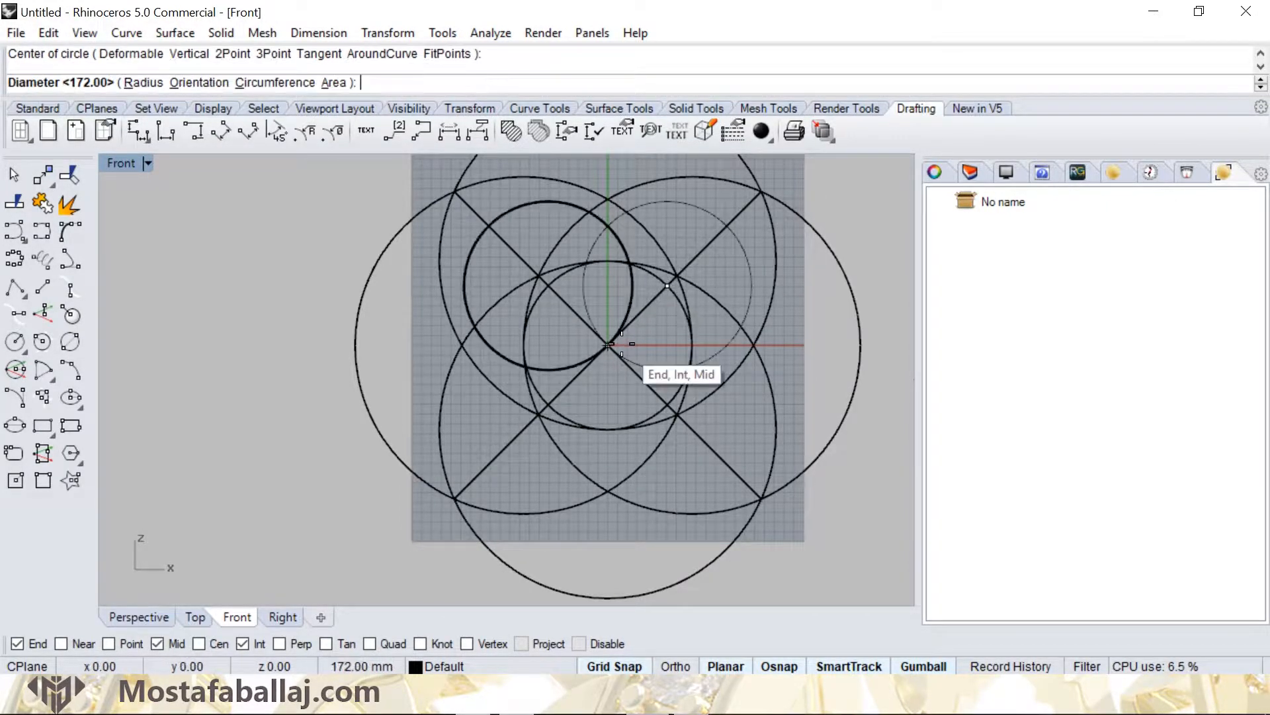
{"action": "left_click", "coordinate": [608, 345]}
Draw two 172 mm diameter circles through the origin, centred where the diagonals cross the lower half of the central circle.
{"action": "key", "text": "Return"}
{"action": "left_click", "coordinate": [667, 405]}
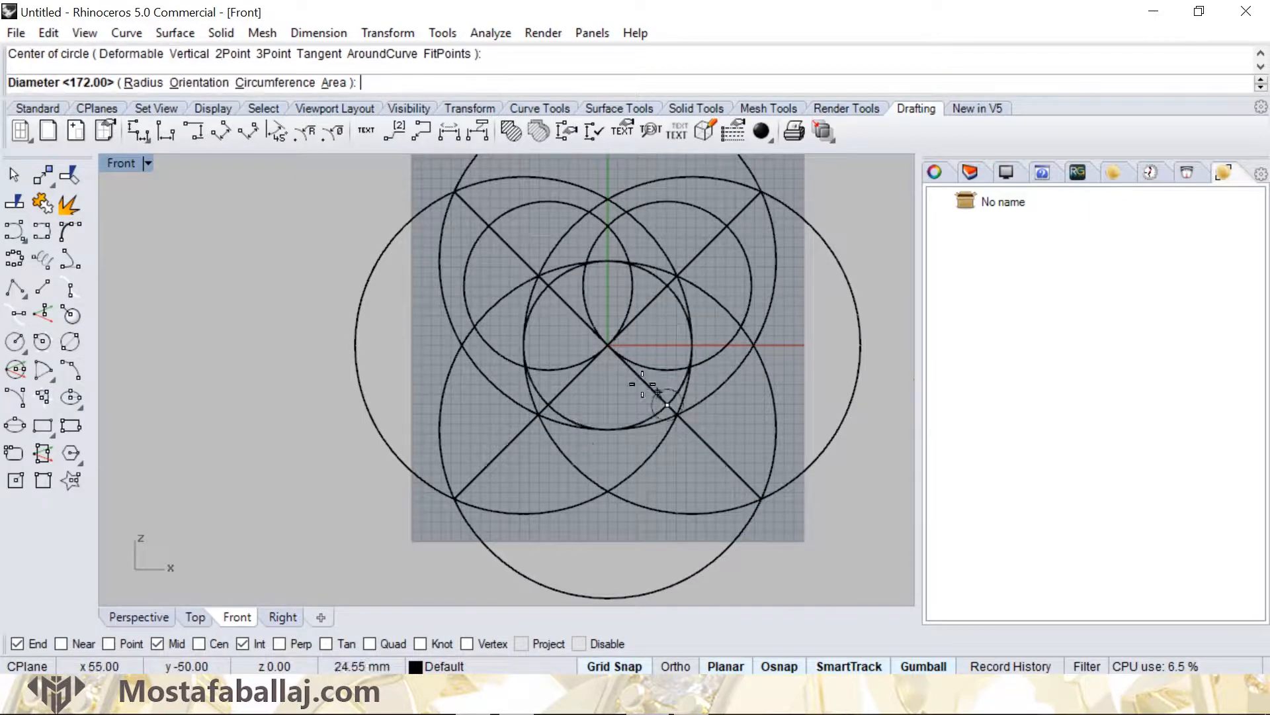
{"action": "left_click", "coordinate": [607, 345]}
{"action": "key", "text": "Return"}
{"action": "left_click", "coordinate": [547, 405]}
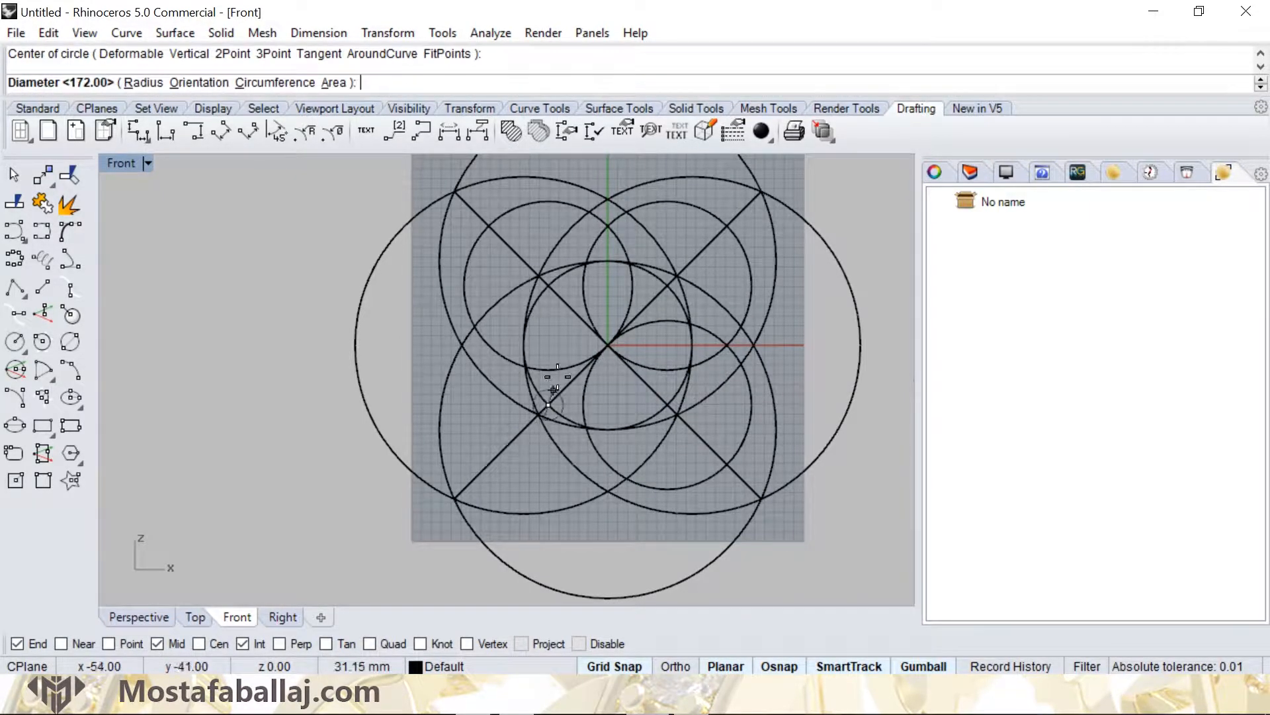
{"action": "left_click", "coordinate": [607, 345]}
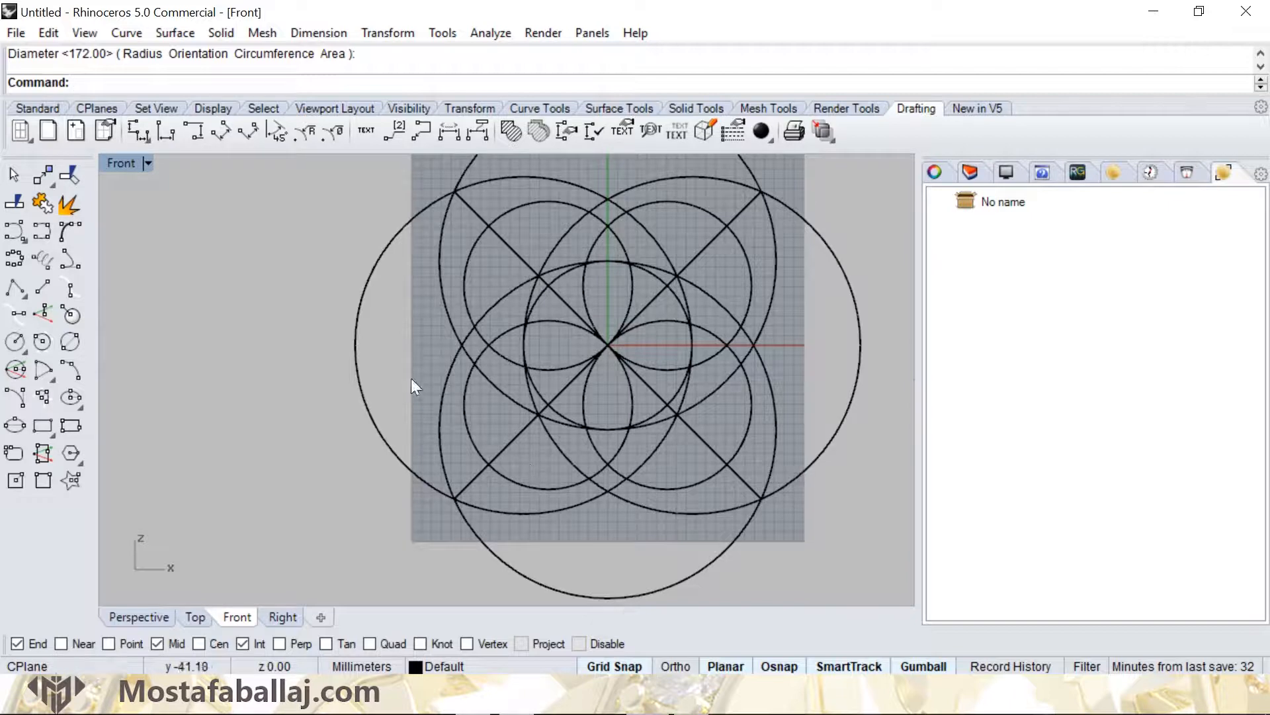
Make Layer 01 current and draw a closed square polyline through the outer points where the diagonals cross the four 172 mm circles.
{"action": "left_click", "coordinate": [15, 287]}
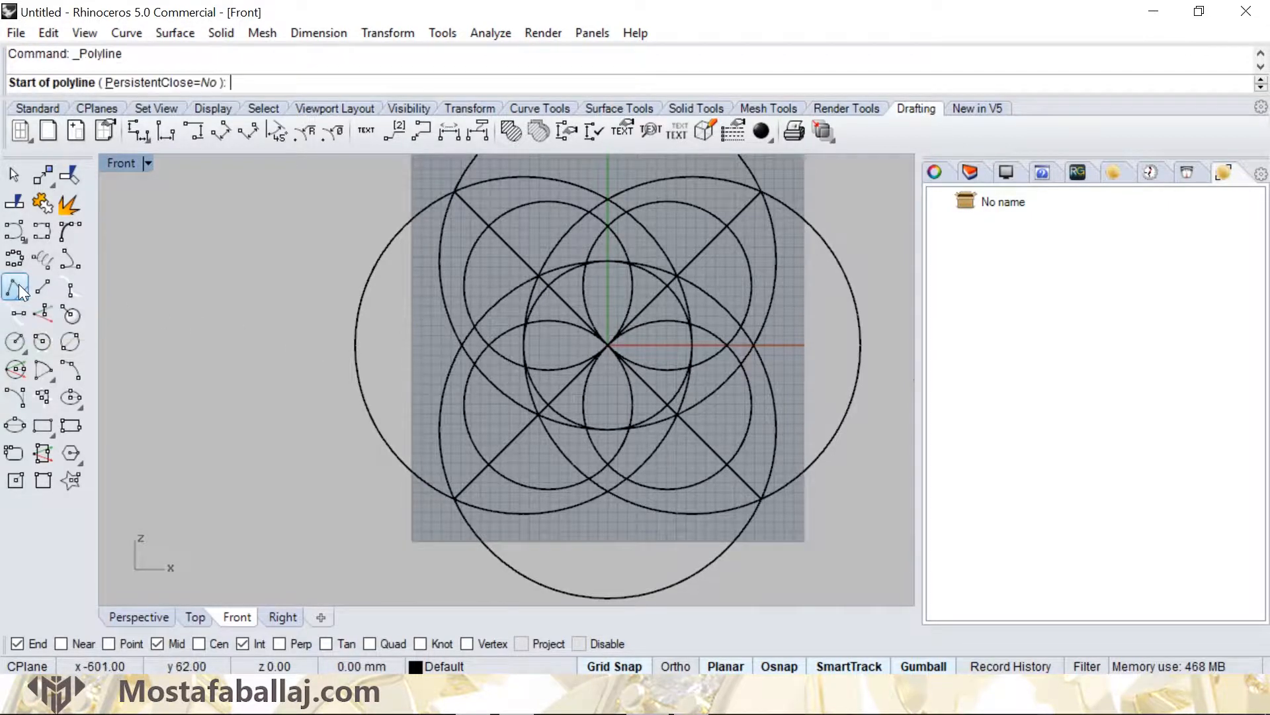
{"action": "left_click", "coordinate": [970, 172]}
{"action": "left_click", "coordinate": [1004, 254]}
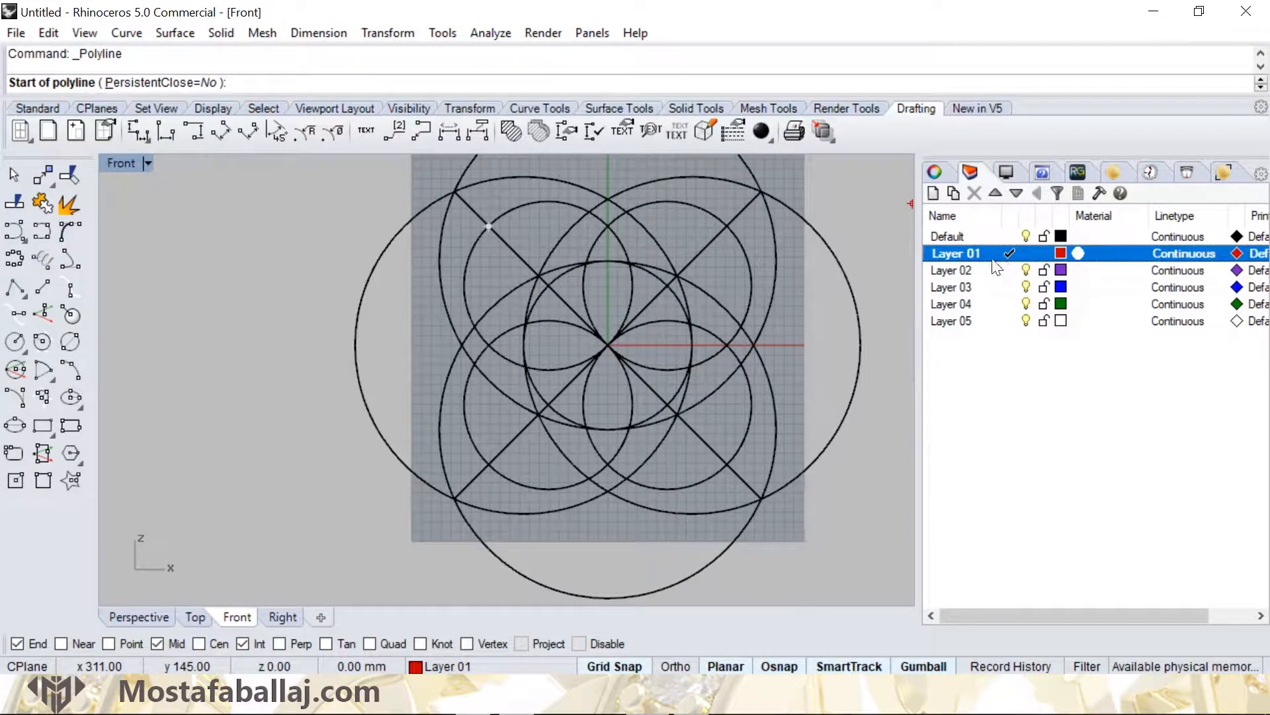
{"action": "left_click", "coordinate": [489, 226]}
{"action": "left_click", "coordinate": [488, 464]}
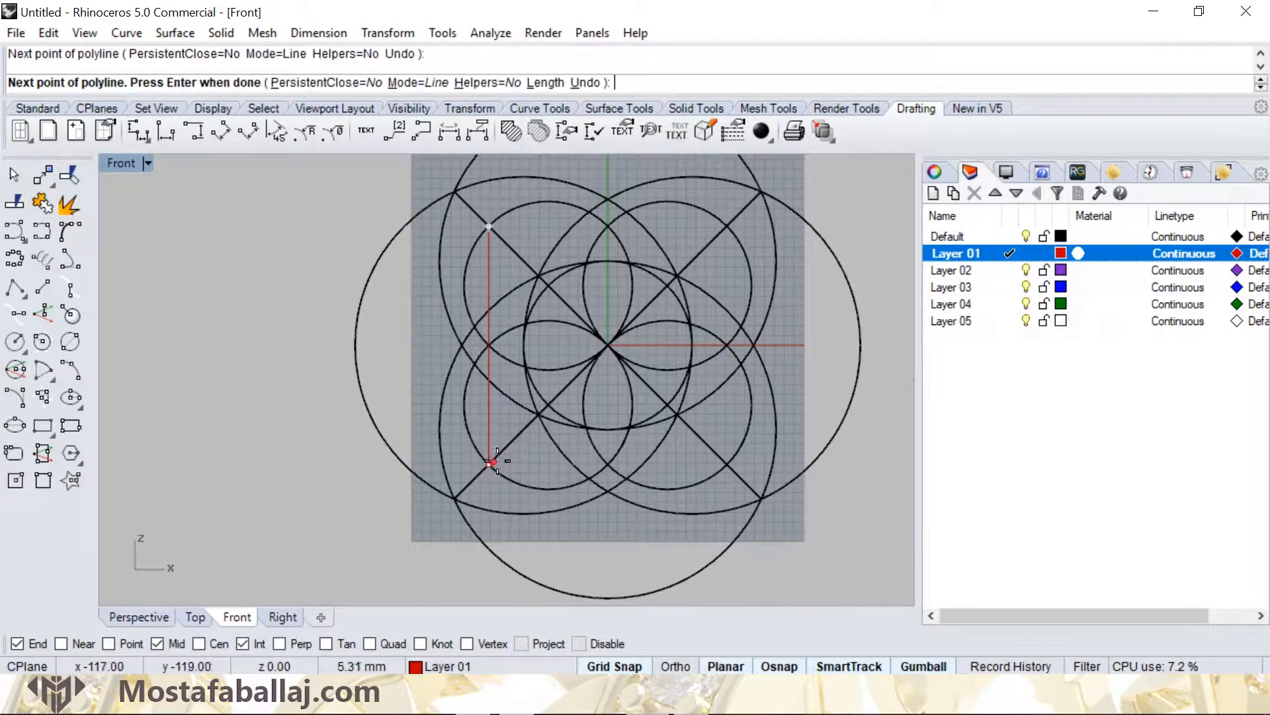
{"action": "left_click", "coordinate": [725, 464]}
{"action": "left_click", "coordinate": [727, 226]}
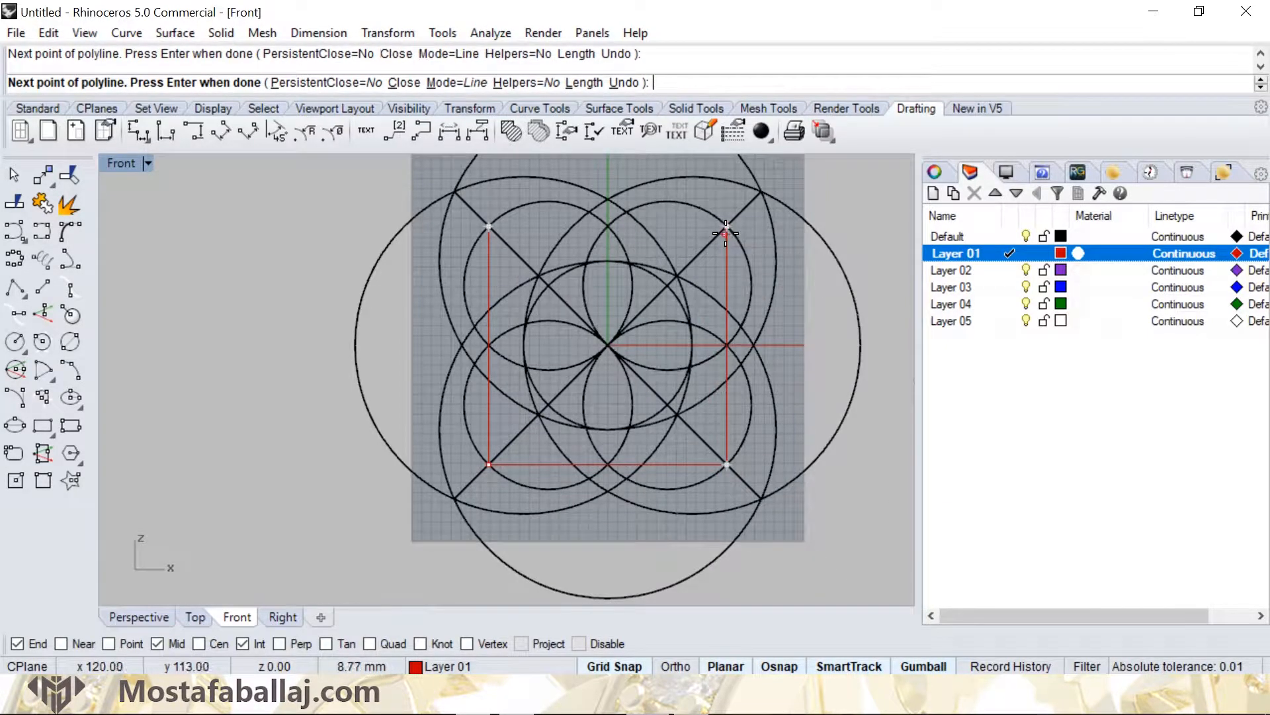
{"action": "left_click", "coordinate": [489, 226]}
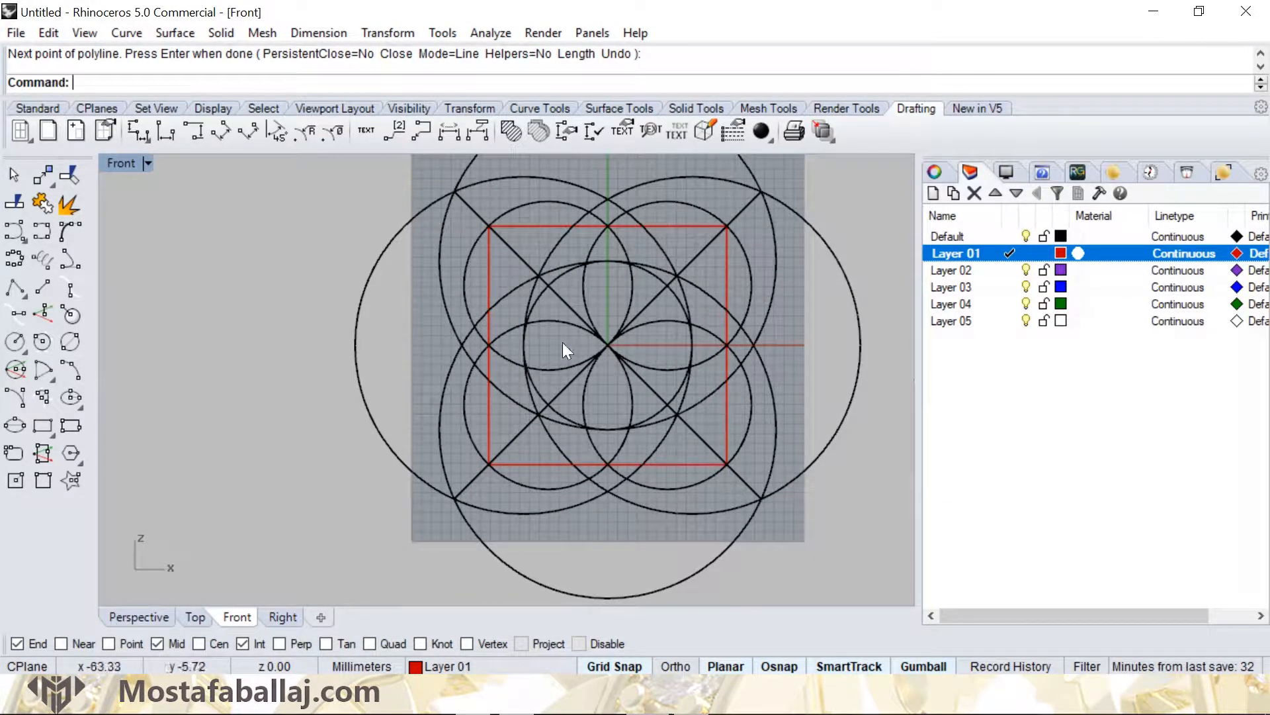
Draw a closed diamond polyline joining the midpoints of the red square's four sides.
{"action": "key", "text": "Return"}
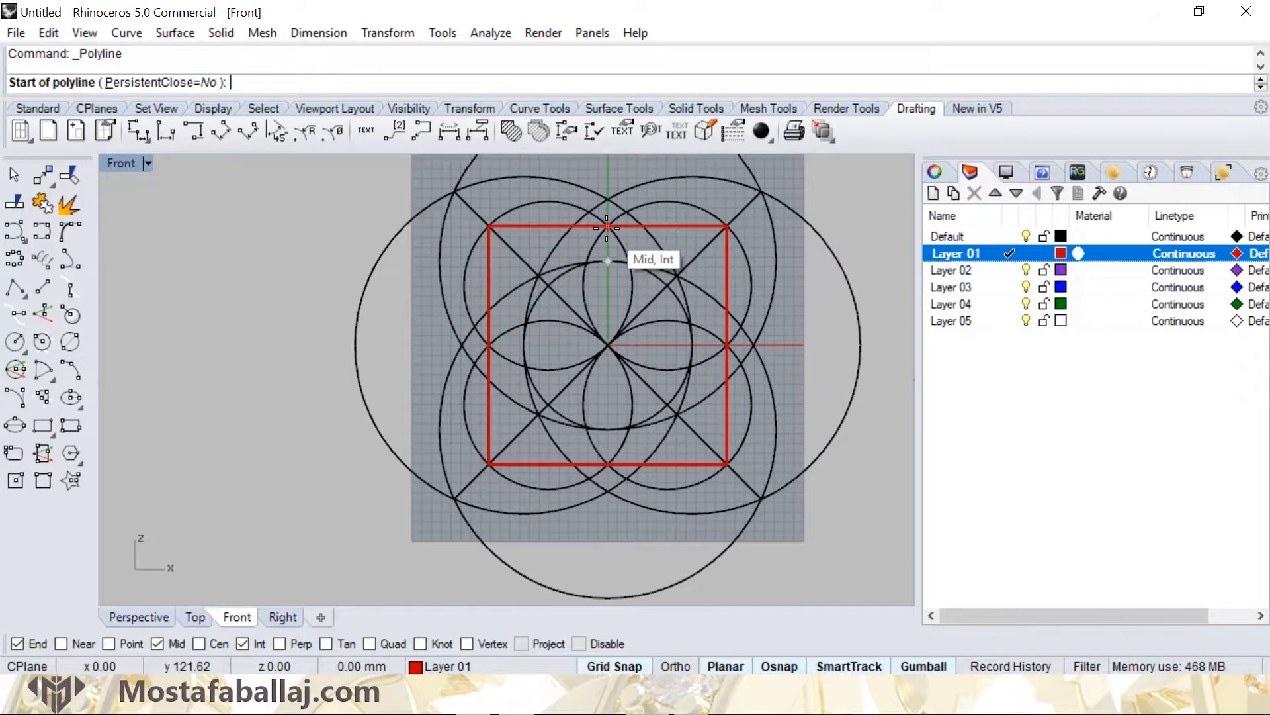
{"action": "left_click", "coordinate": [608, 226]}
{"action": "left_click", "coordinate": [488, 345]}
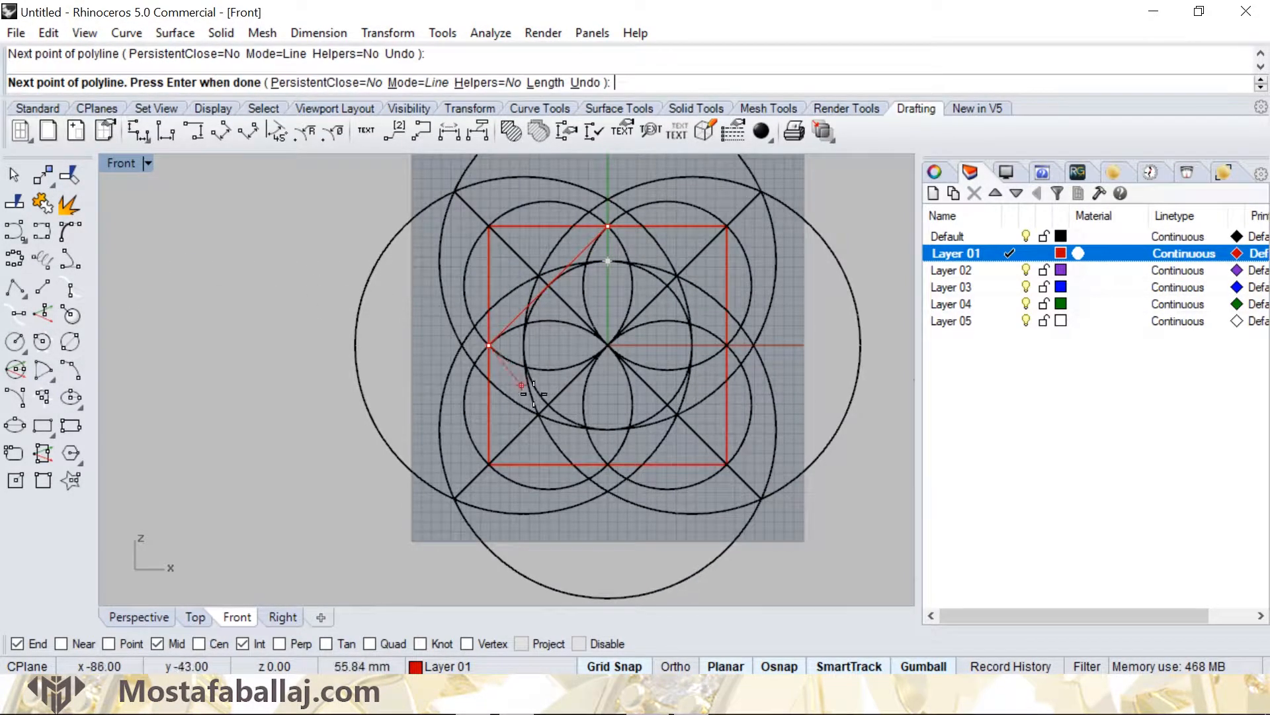
{"action": "left_click", "coordinate": [607, 464]}
{"action": "left_click", "coordinate": [726, 345]}
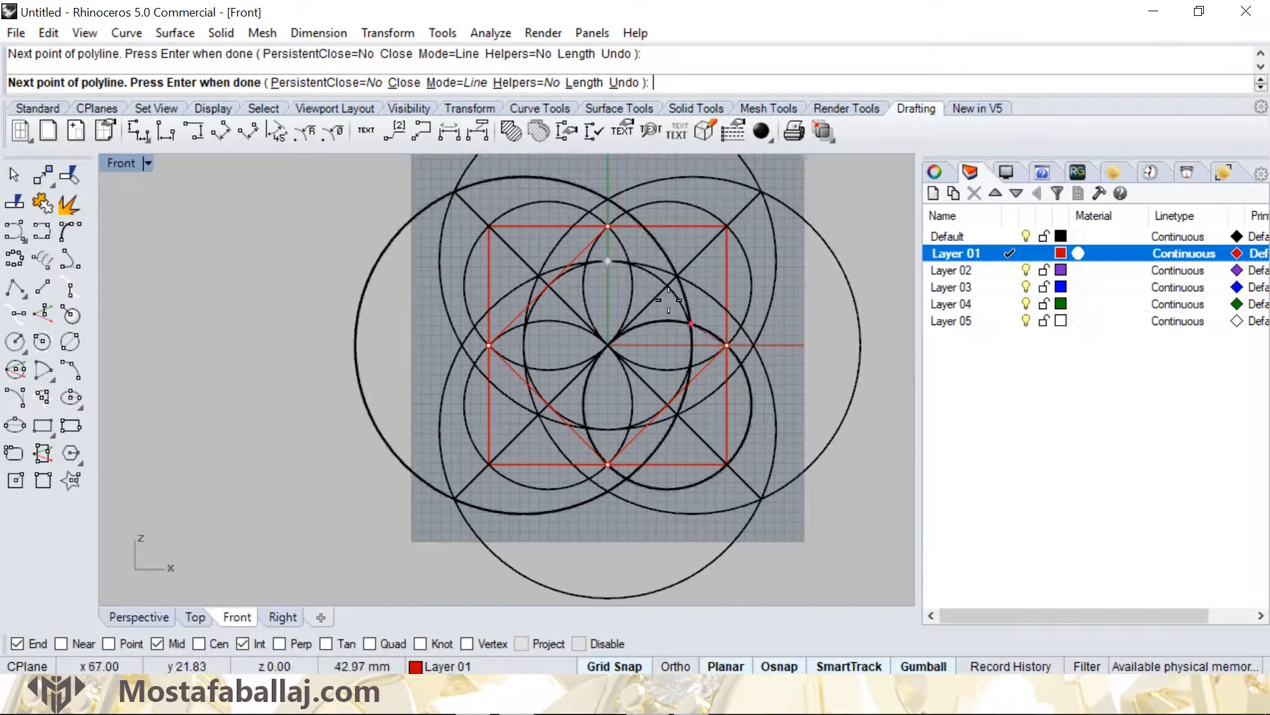
{"action": "left_click", "coordinate": [608, 226]}
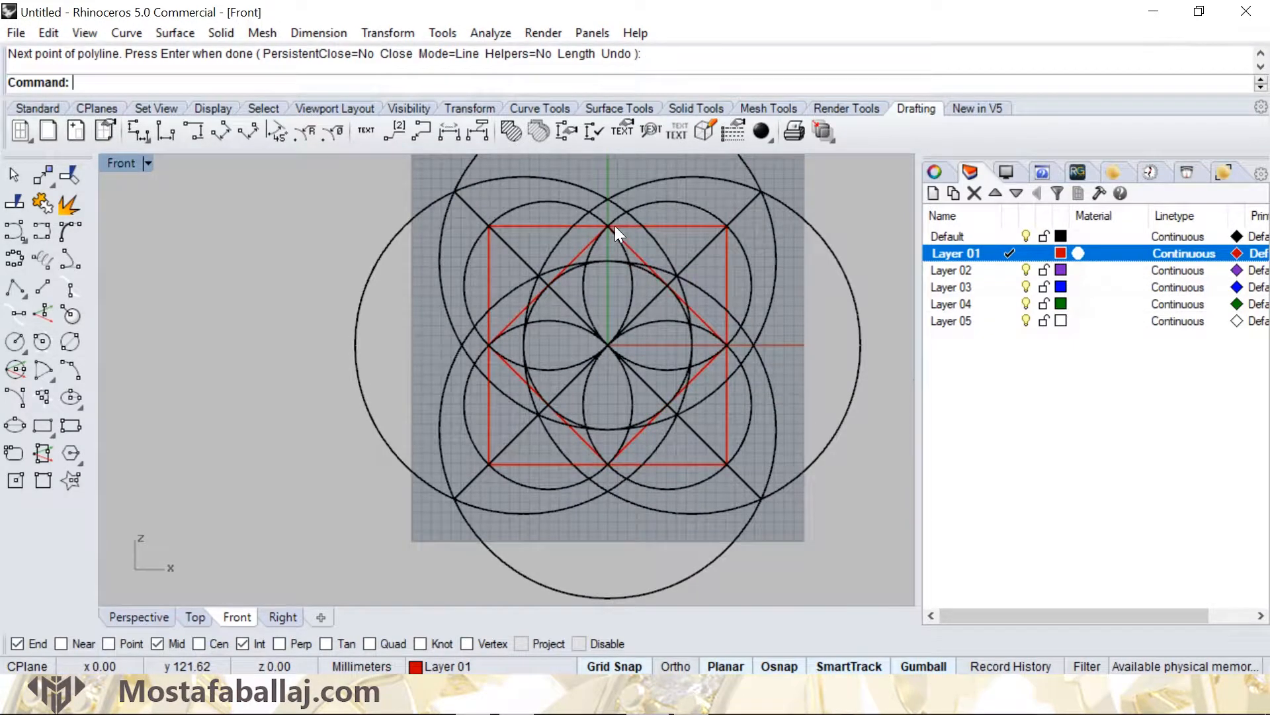
Draw a vertical line from the central circle's left quadrant down to the lower-left diagonal.
{"action": "left_click", "coordinate": [49, 295]}
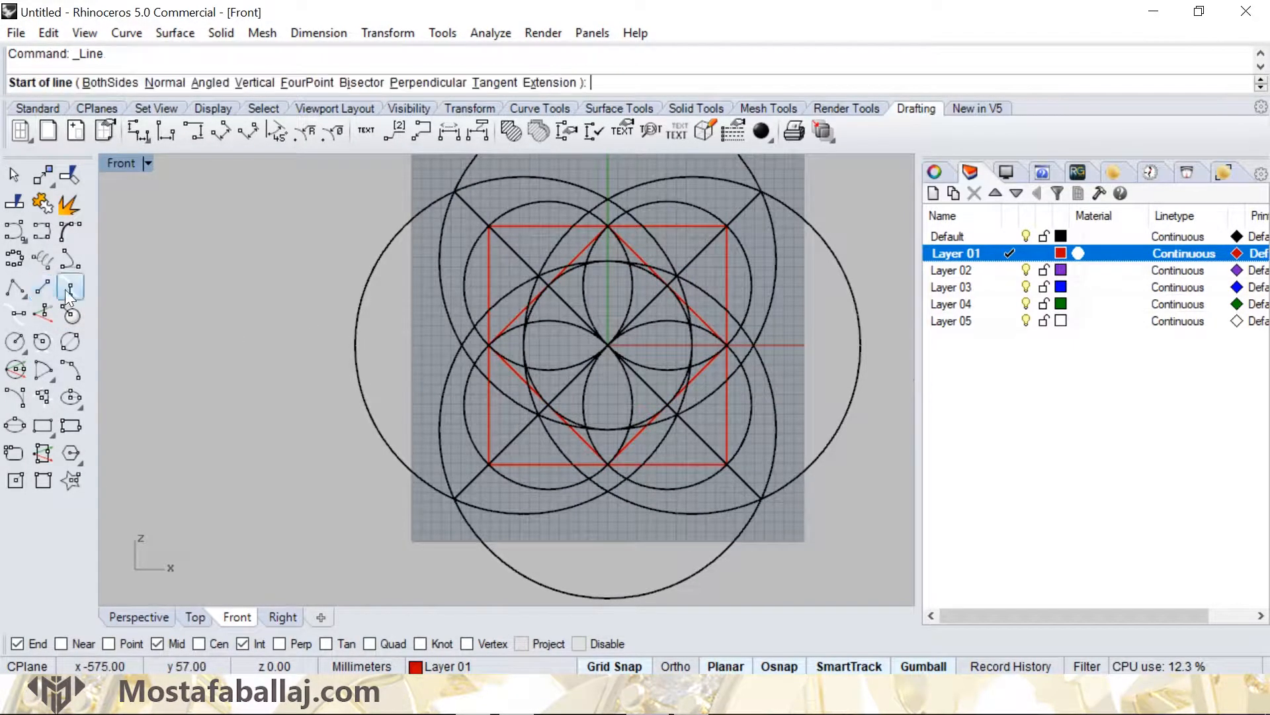
{"action": "left_click", "coordinate": [524, 344]}
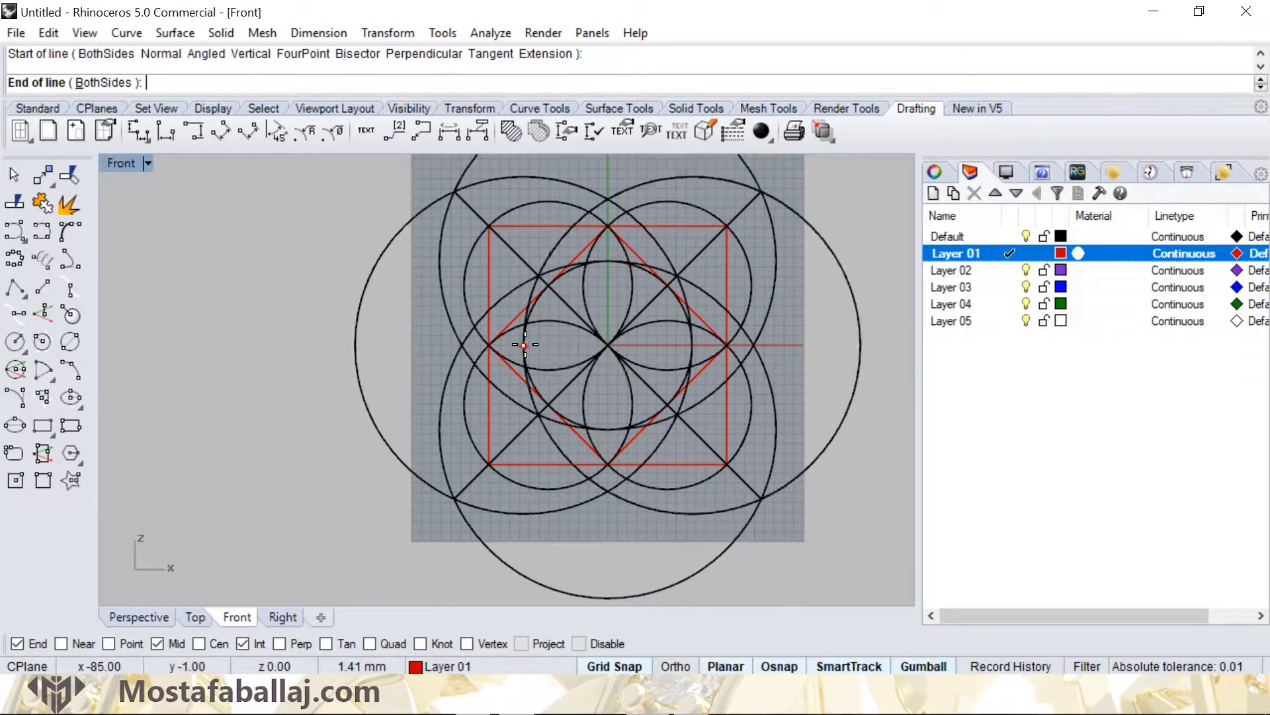
{"action": "left_click", "coordinate": [523, 427]}
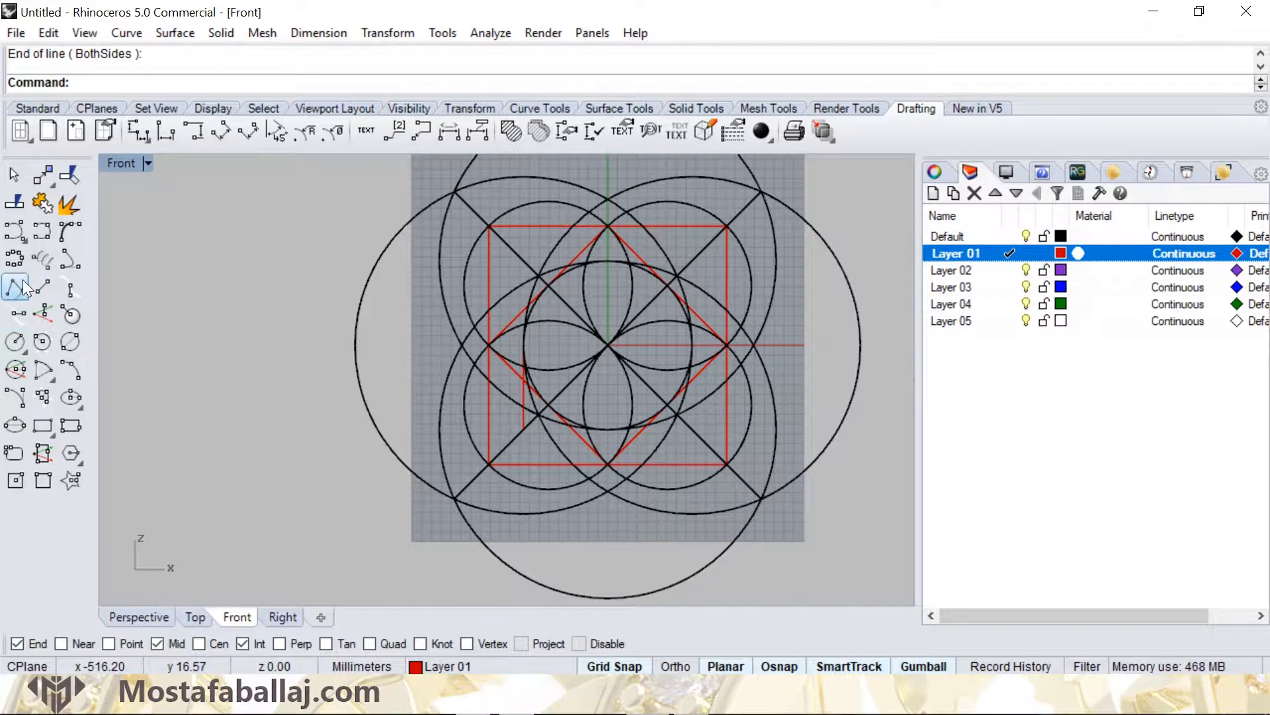
Draw a polyline from the vertical line's lower end around the central circle to its left quadrant, outlining a 172 mm square.
{"action": "left_click", "coordinate": [17, 286]}
{"action": "left_click", "coordinate": [518, 427]}
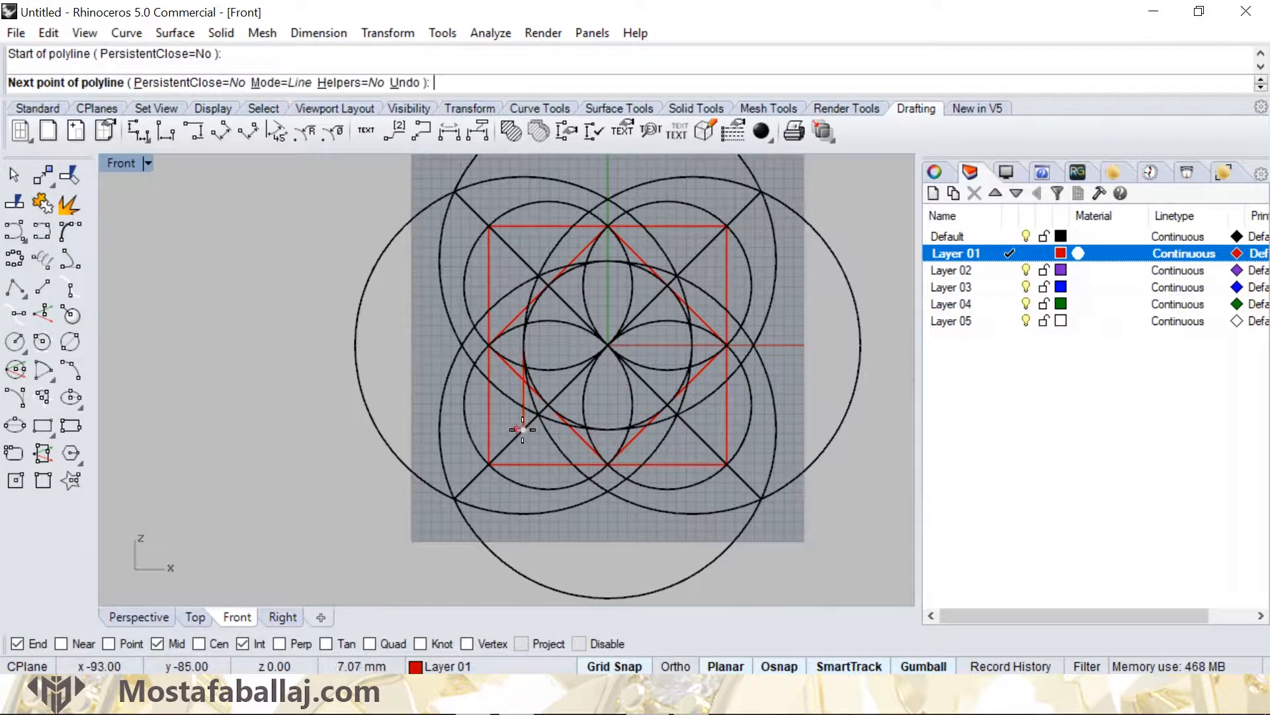
{"action": "left_click", "coordinate": [692, 429]}
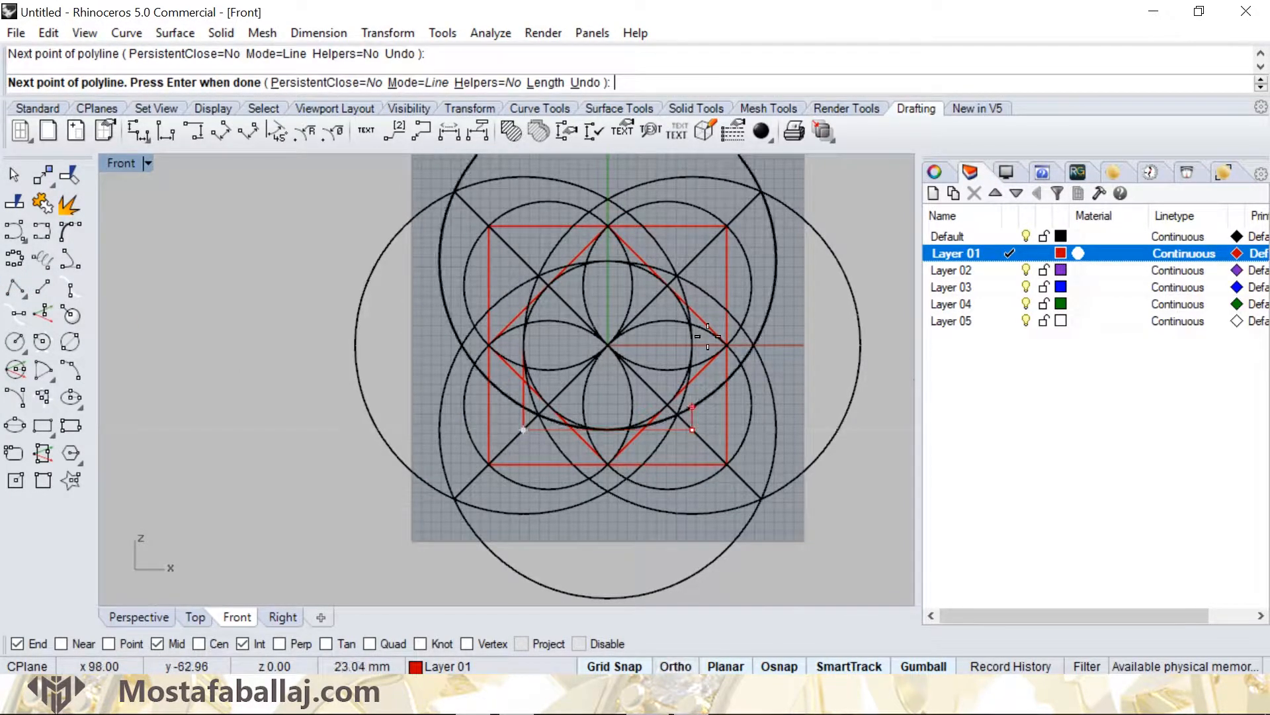
{"action": "left_click", "coordinate": [691, 263]}
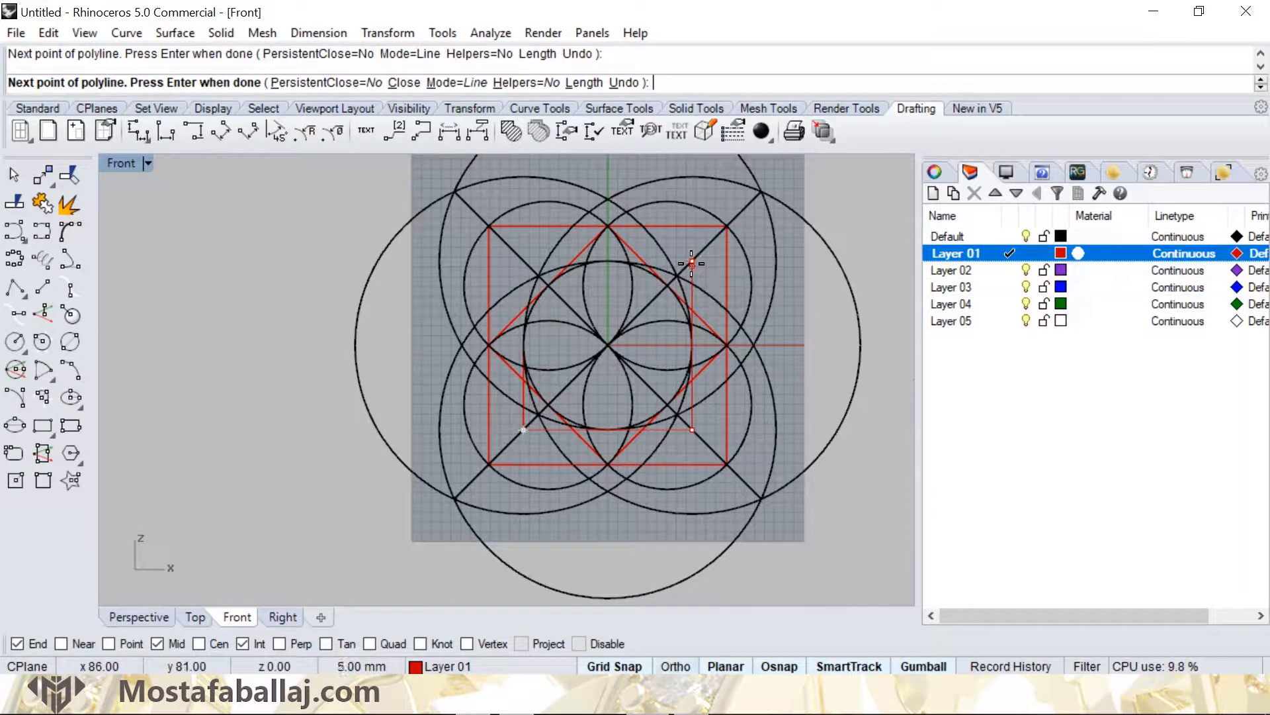
{"action": "left_click", "coordinate": [524, 261]}
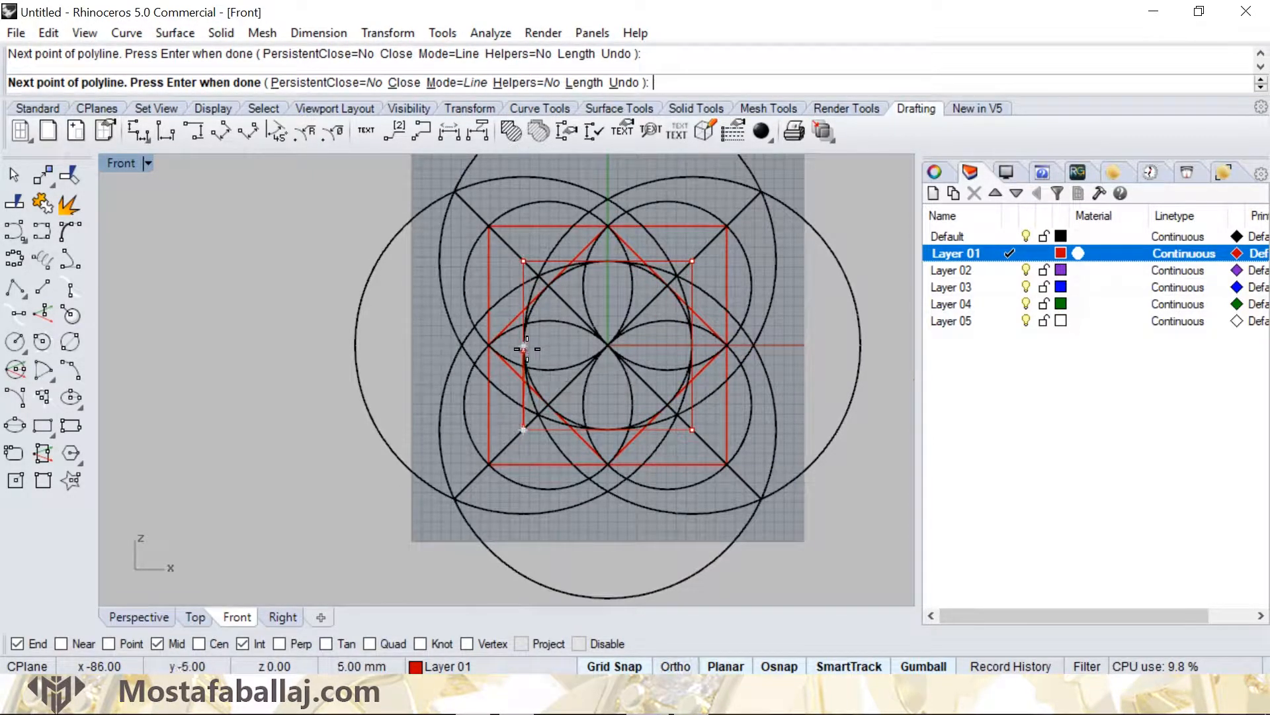
{"action": "left_click", "coordinate": [523, 429]}
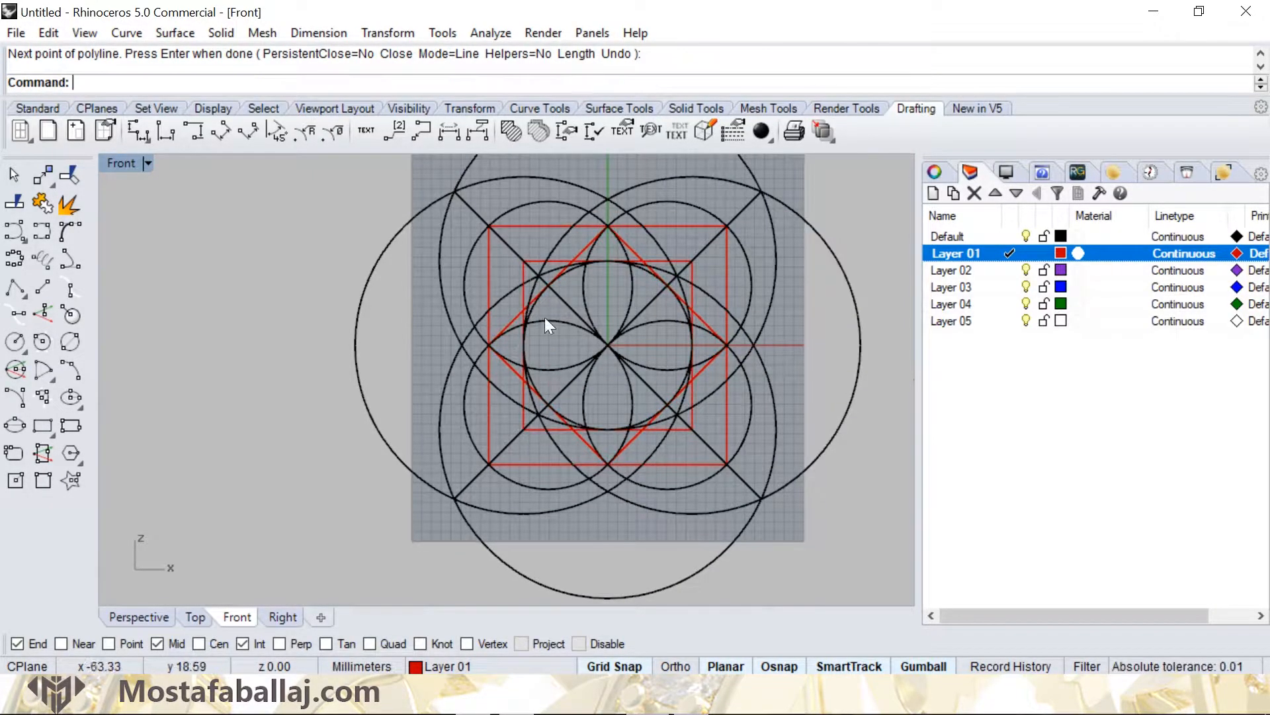
Join the new polyline and the short vertical line into one closed inner square.
{"action": "left_click", "coordinate": [532, 256]}
{"action": "scroll", "coordinate": [524, 403], "scroll_direction": "up", "scroll_amount": 6}
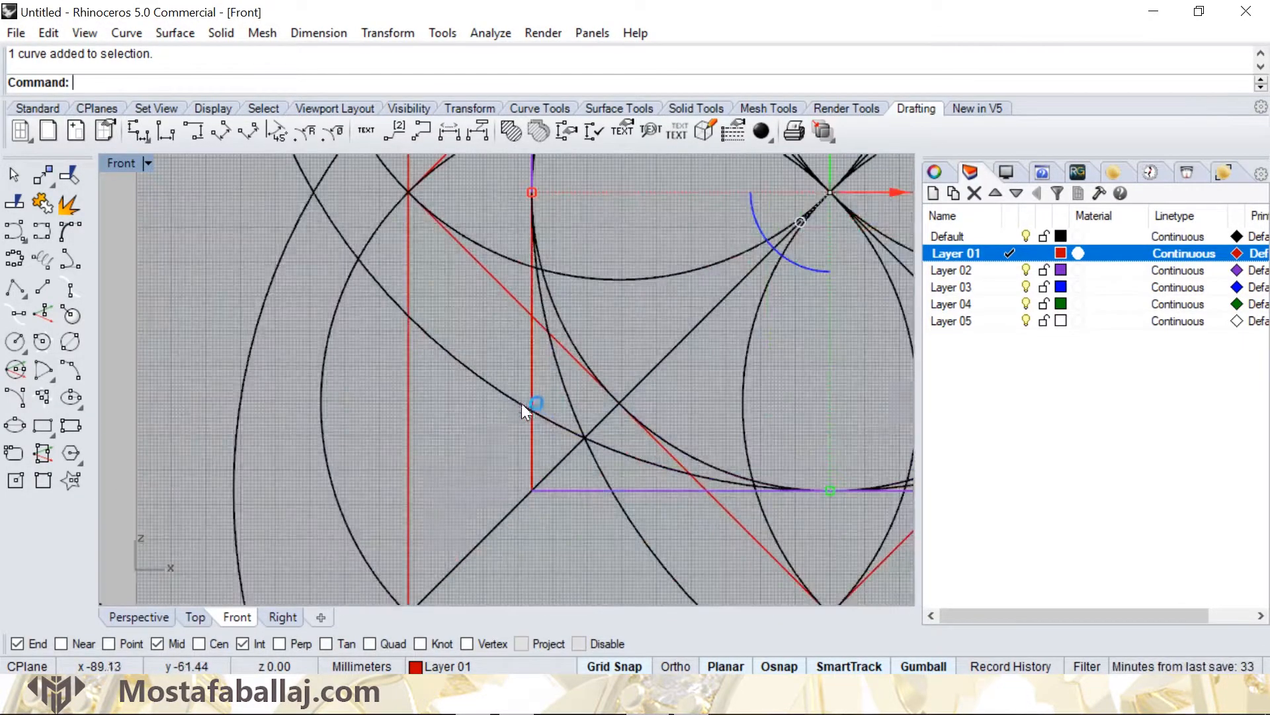
{"action": "left_click", "coordinate": [42, 204]}
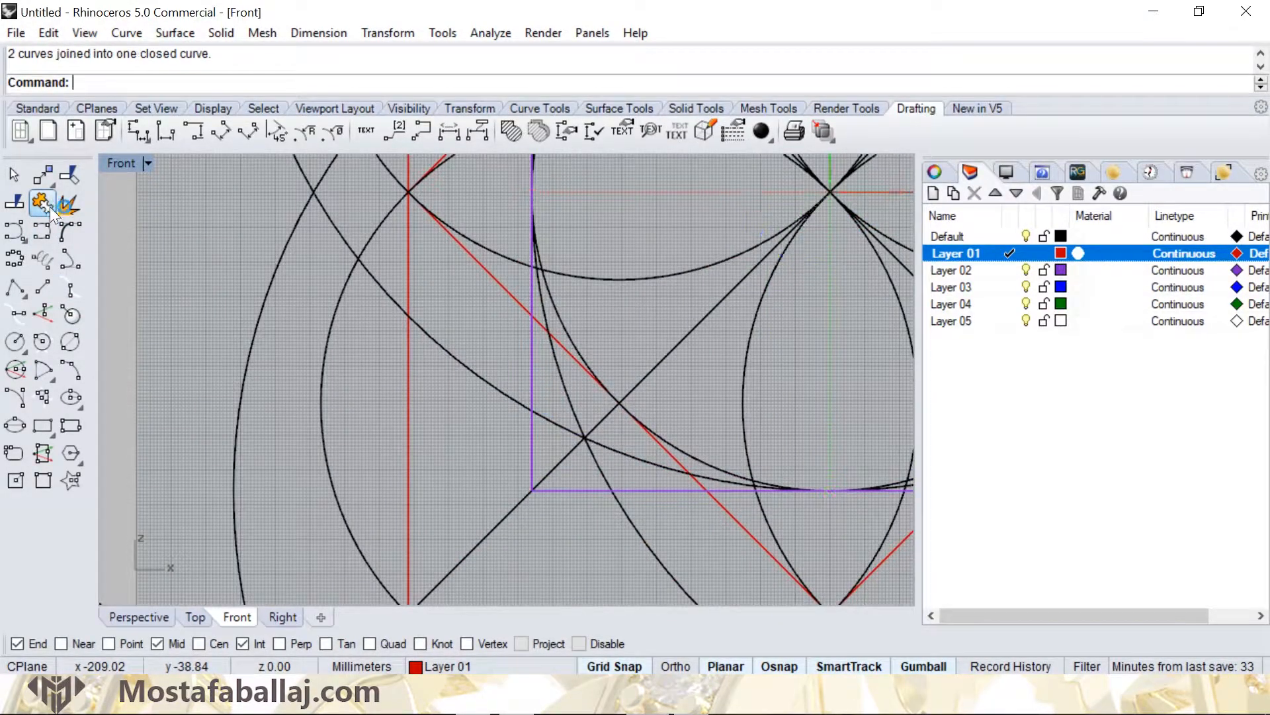
{"action": "scroll", "coordinate": [669, 300], "scroll_direction": "down", "scroll_amount": 5}
{"action": "scroll", "coordinate": [637, 306], "scroll_direction": "up", "scroll_amount": 5}
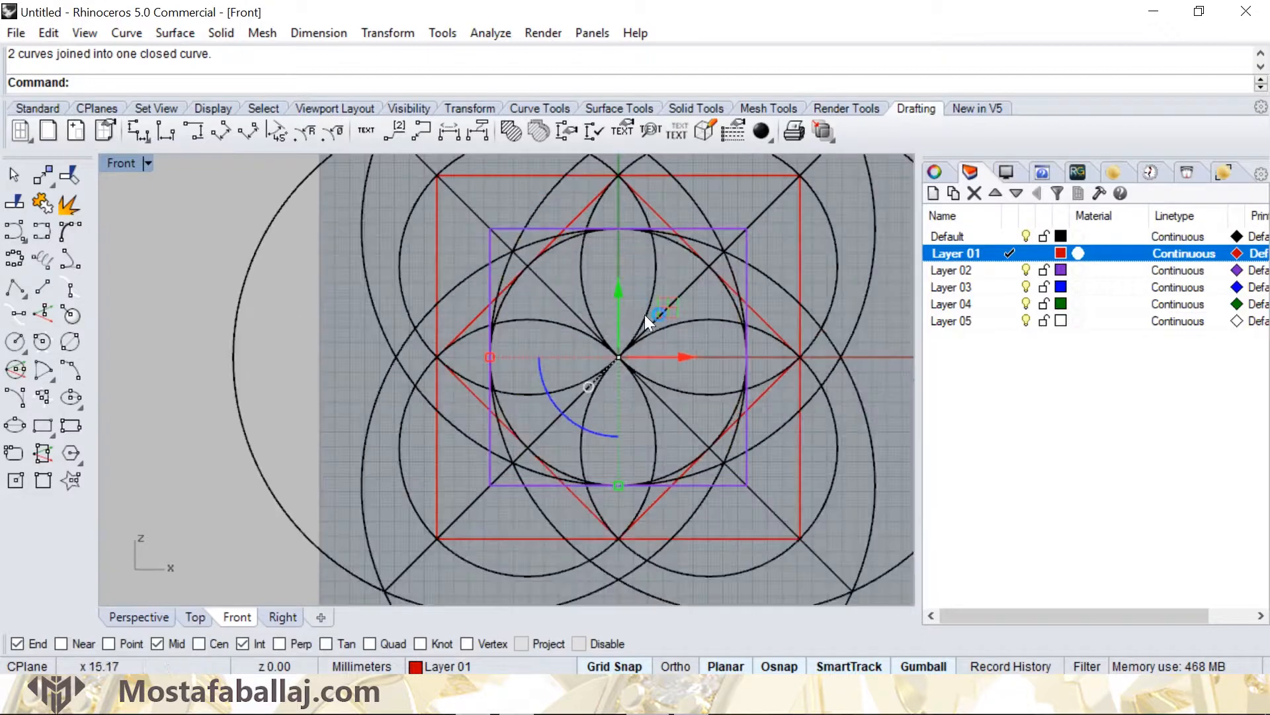
Hide the Default layer and clear the selection of the inner square.
{"action": "left_click", "coordinate": [1026, 235]}
{"action": "scroll", "coordinate": [740, 343], "scroll_direction": "down", "scroll_amount": 3}
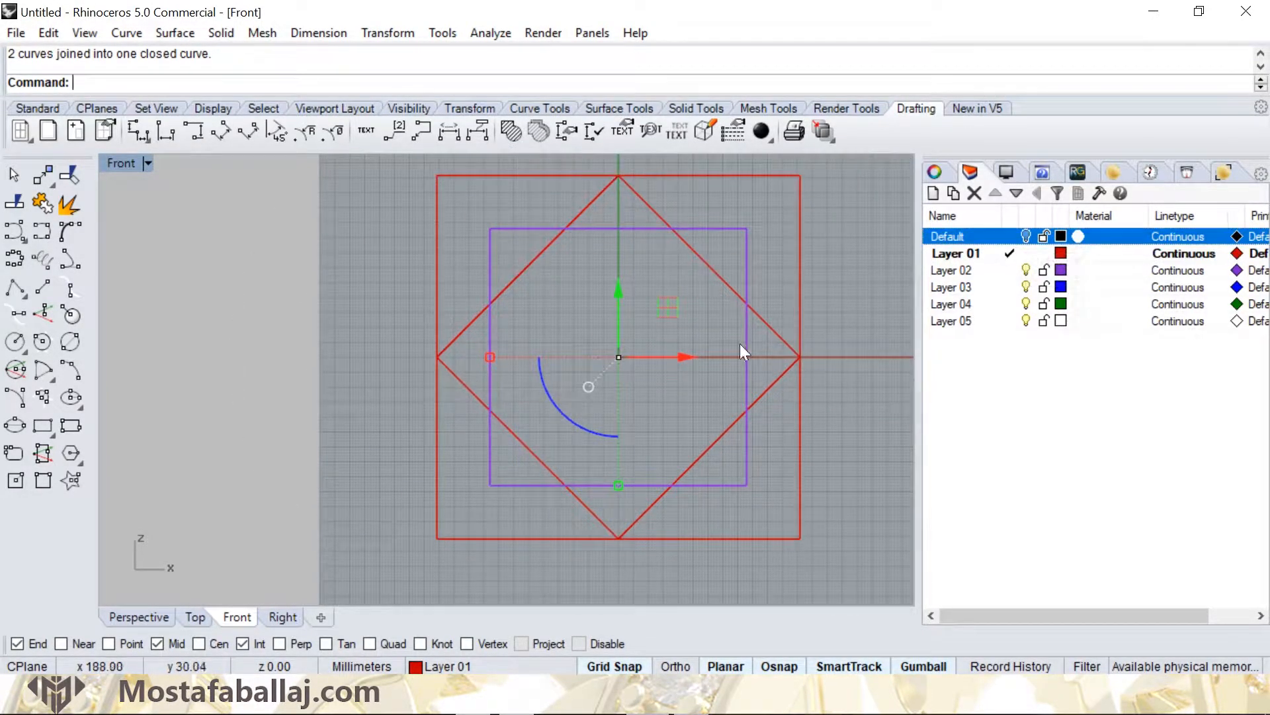
{"action": "left_click", "coordinate": [769, 307]}
{"action": "right_click_drag", "start_coordinate": [769, 311], "coordinate": [557, 300]}
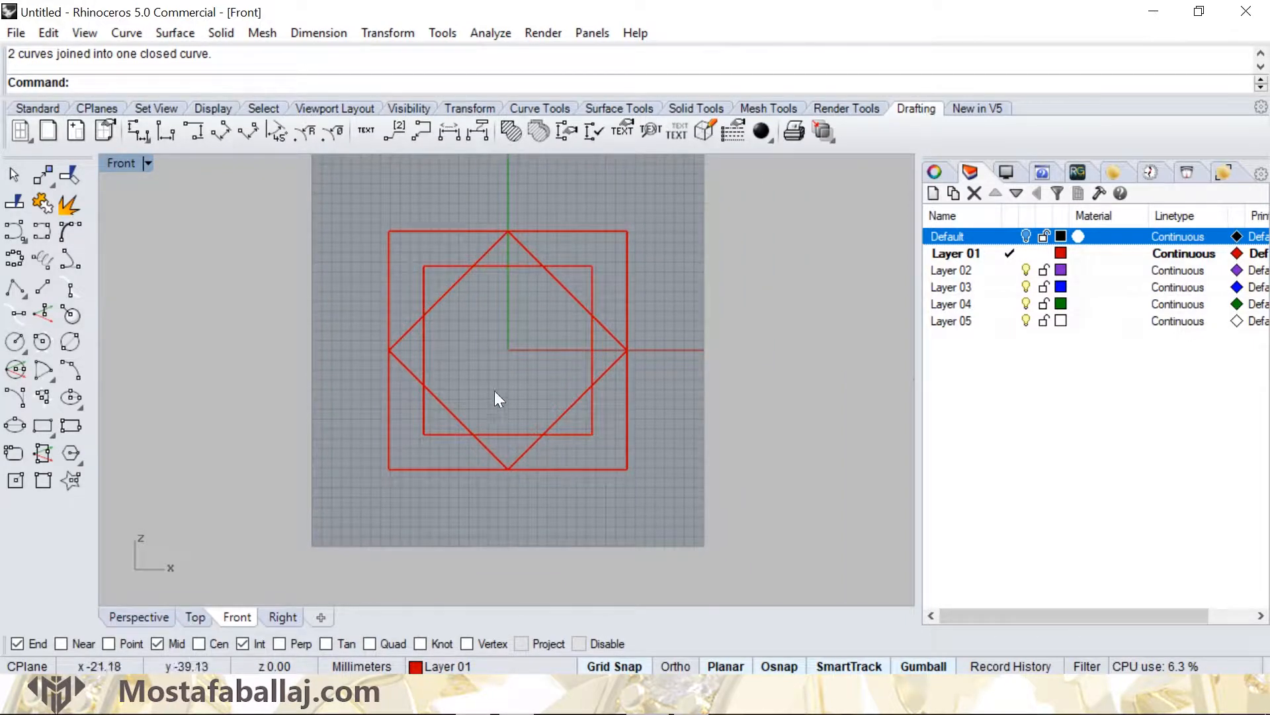
Trim the overlapping inner segments of the inner square and the diamond against each other, leaving an eight-pointed star outline.
{"action": "left_click_drag", "start_coordinate": [530, 328], "coordinate": [422, 443]}
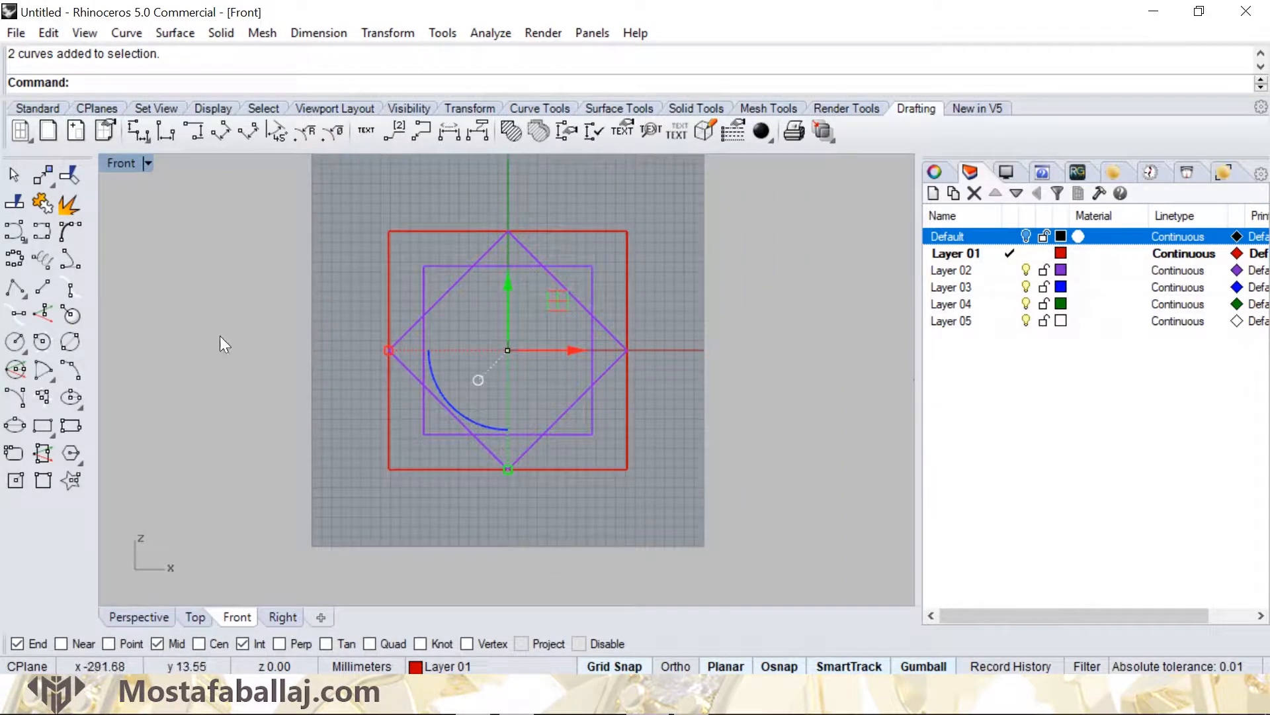
{"action": "left_click", "coordinate": [70, 174]}
{"action": "left_click", "coordinate": [448, 290]}
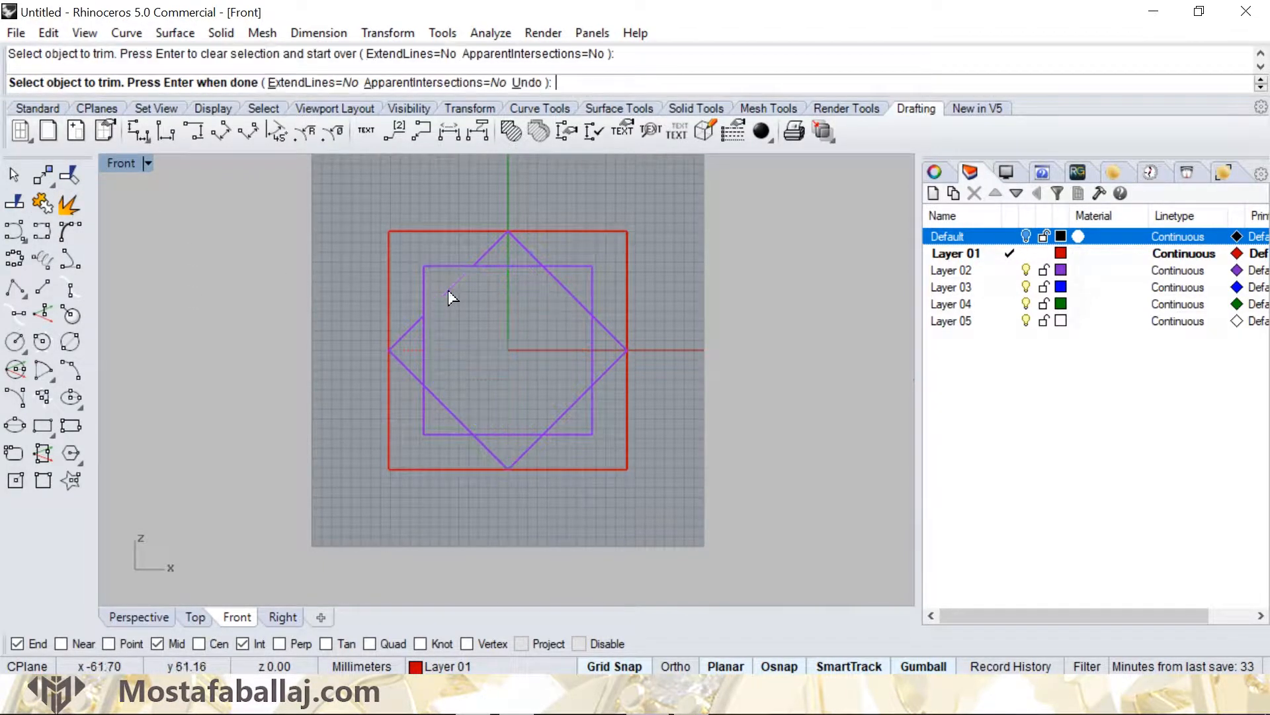
{"action": "left_click", "coordinate": [426, 349]}
{"action": "left_click", "coordinate": [447, 410]}
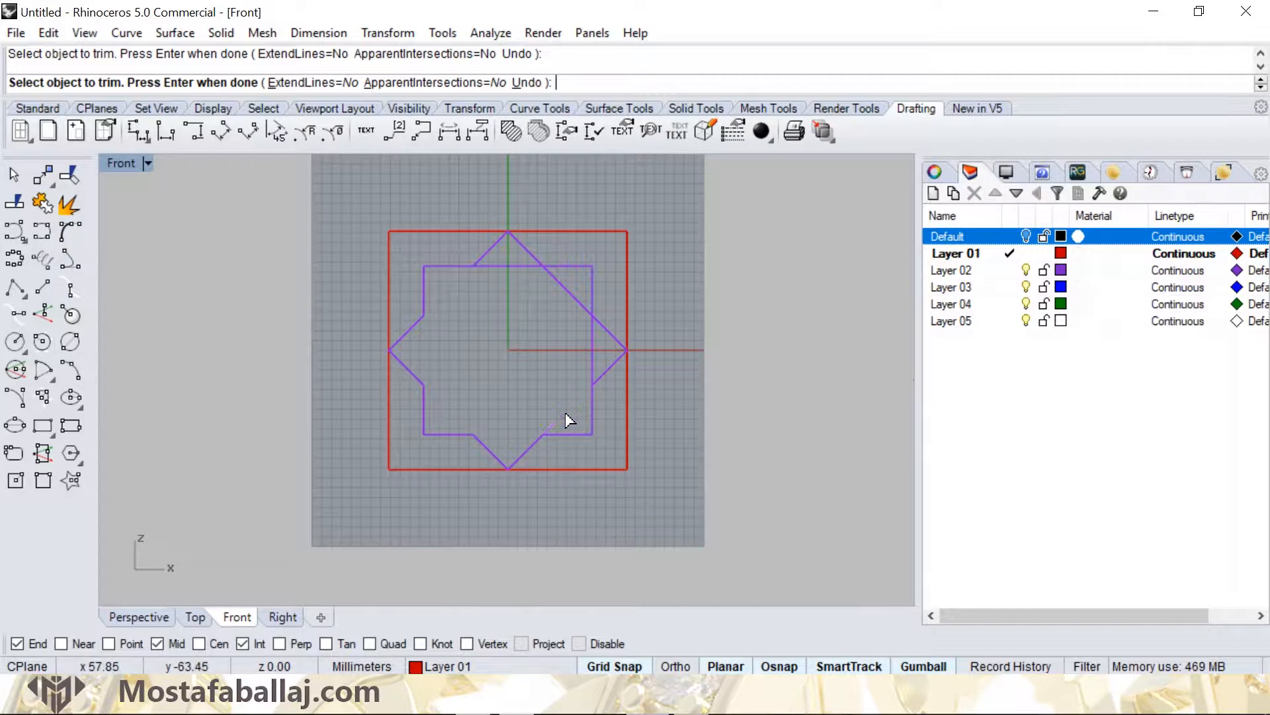
{"action": "left_click", "coordinate": [517, 268]}
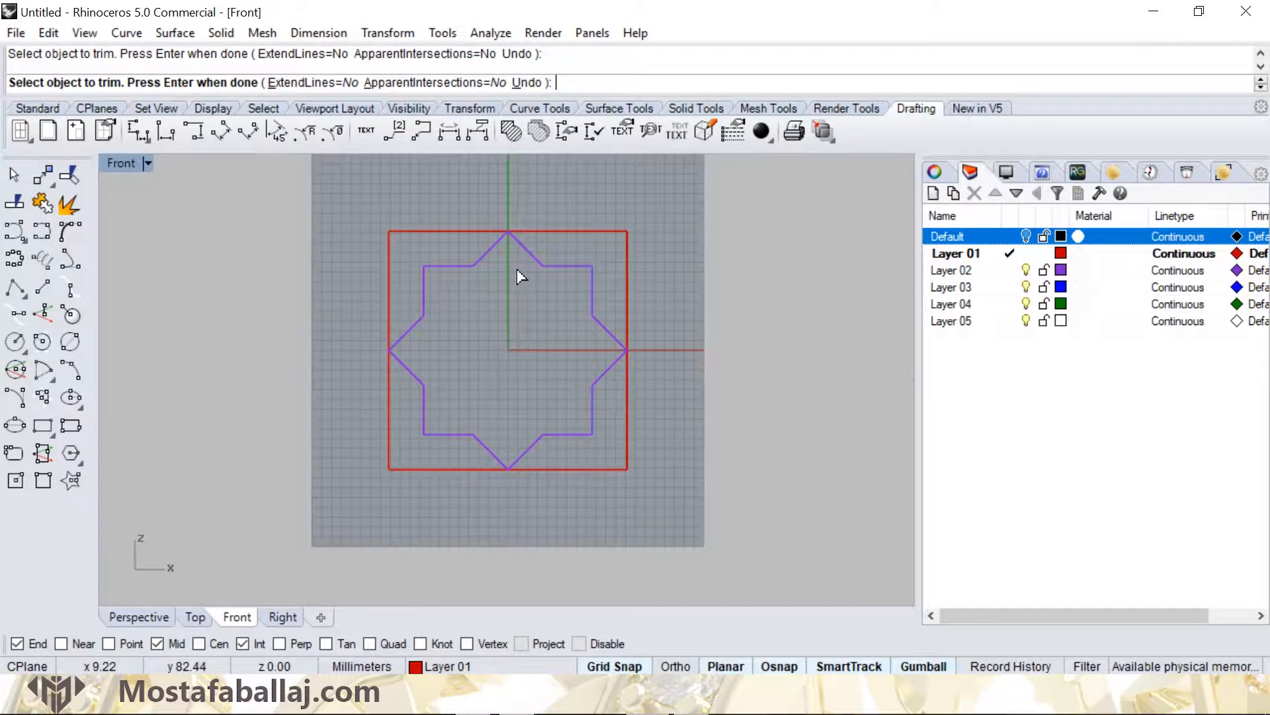
{"action": "key", "text": "Return"}
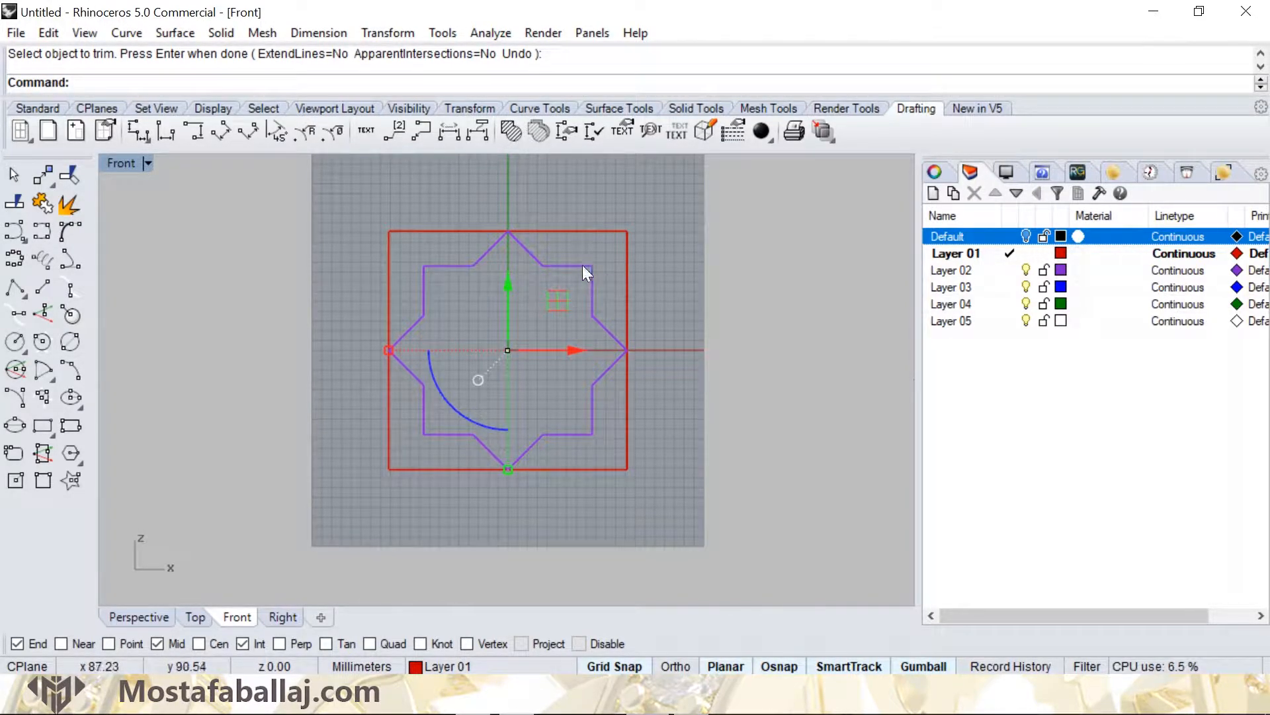
Join the trimmed segments into one closed star and move it in the negative X direction, clear of the outer square.
{"action": "left_click", "coordinate": [44, 204]}
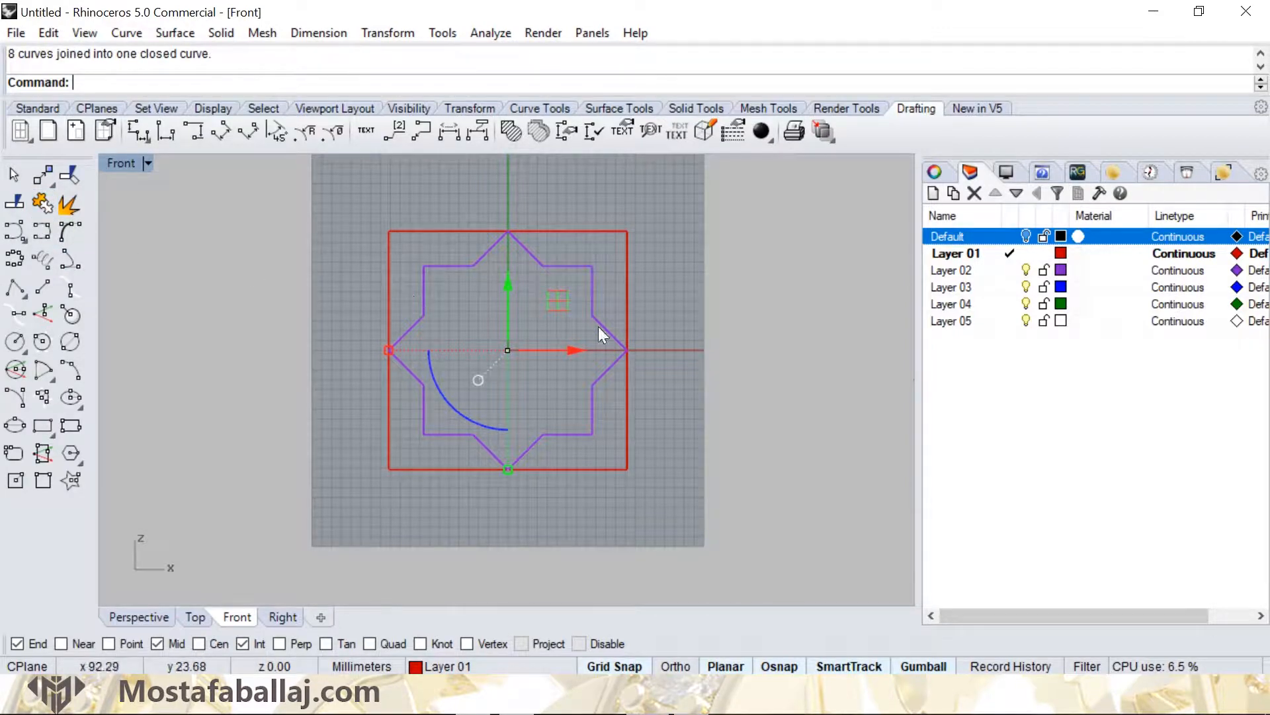
{"action": "scroll", "coordinate": [578, 350], "scroll_direction": "down", "scroll_amount": 2}
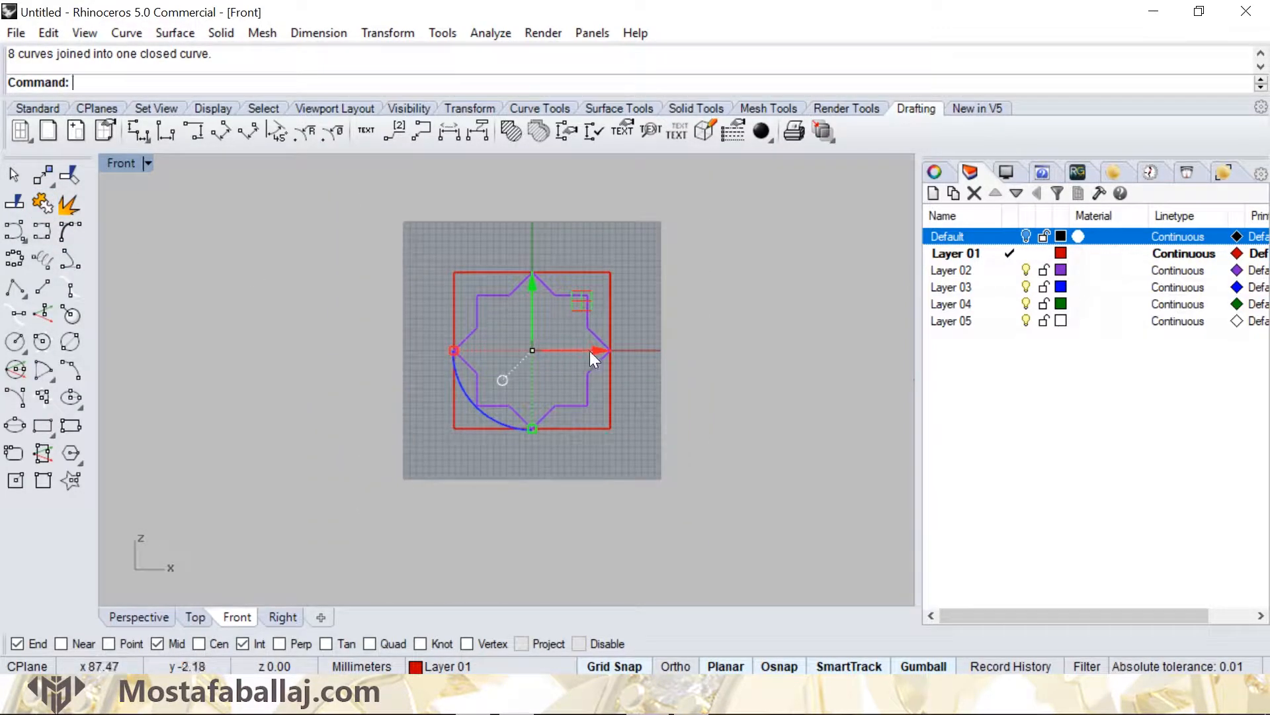
{"action": "left_click_drag", "start_coordinate": [594, 351], "coordinate": [338, 350]}
{"action": "left_click", "coordinate": [425, 272]}
On the Default layer, draw a circle 358 mm in diameter in the empty space to the right of the existing pattern.
{"action": "scroll", "coordinate": [419, 344], "scroll_direction": "up", "scroll_amount": 3}
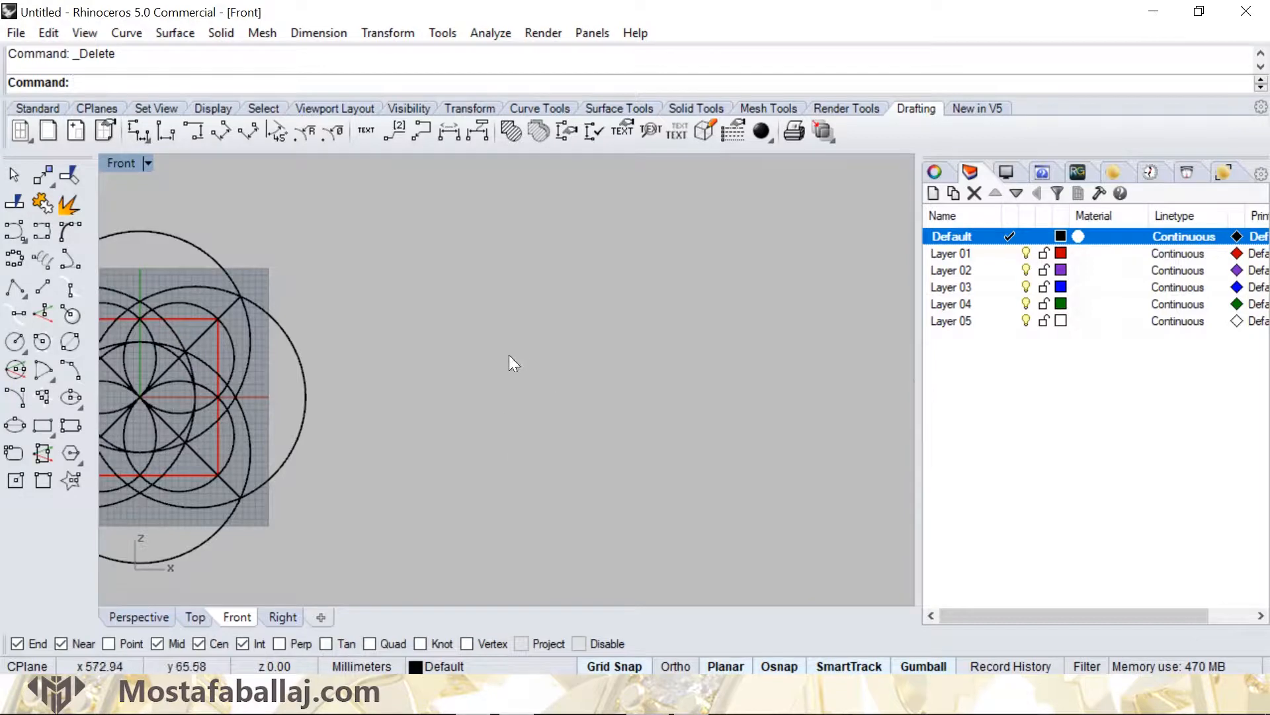
{"action": "left_click", "coordinate": [15, 341]}
{"action": "left_click", "coordinate": [592, 387]}
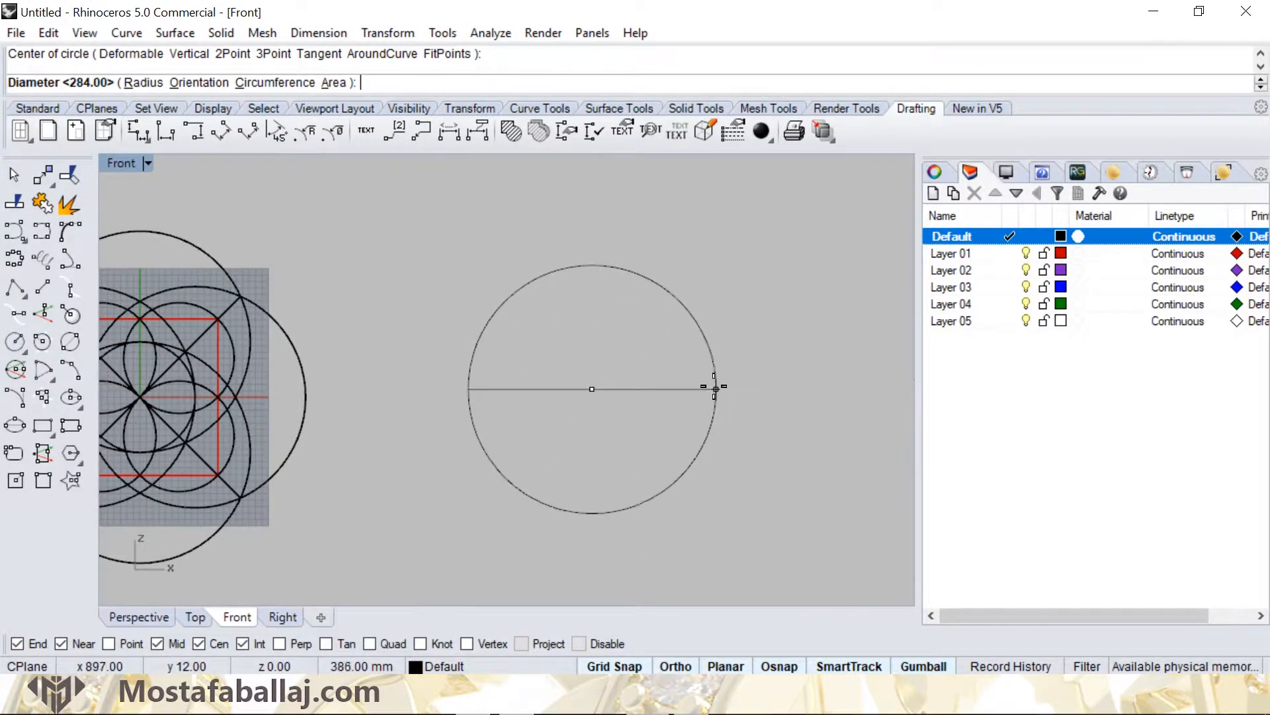
{"action": "left_click", "coordinate": [707, 390]}
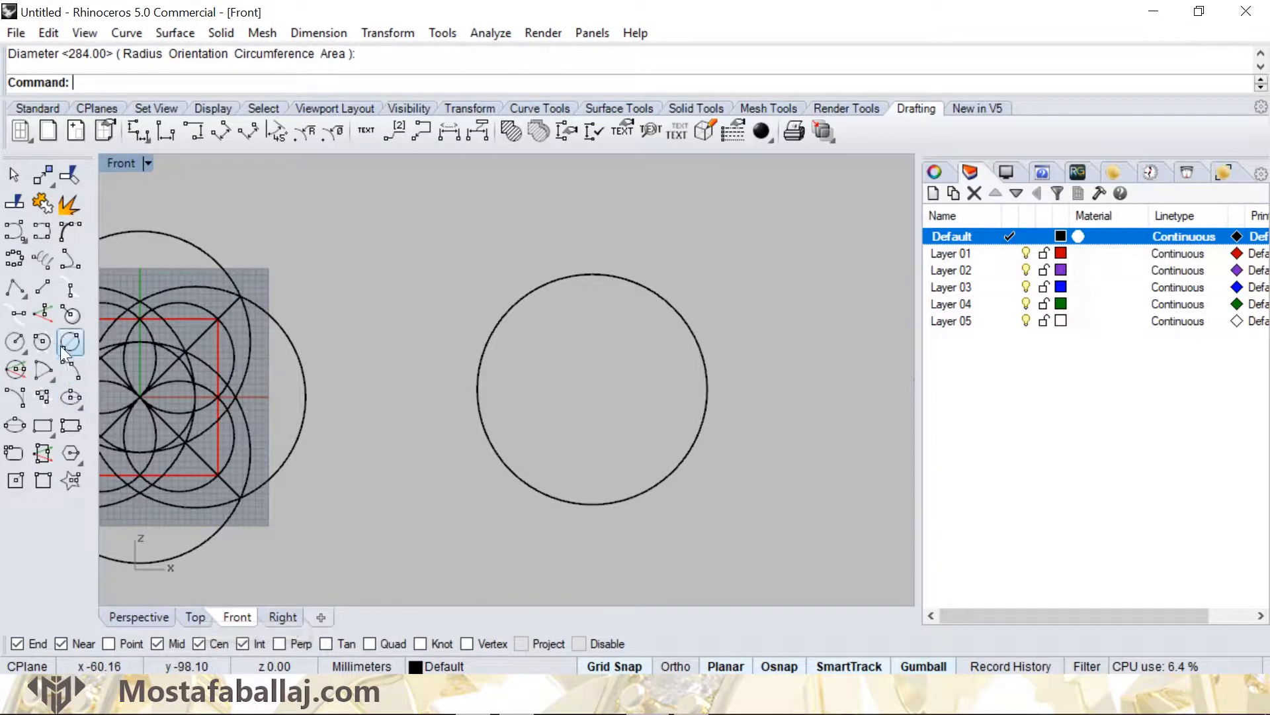
Draw two lines from the new circle's centre, one down to its bottom quadrant and one across to its right quadrant.
{"action": "left_click", "coordinate": [39, 286]}
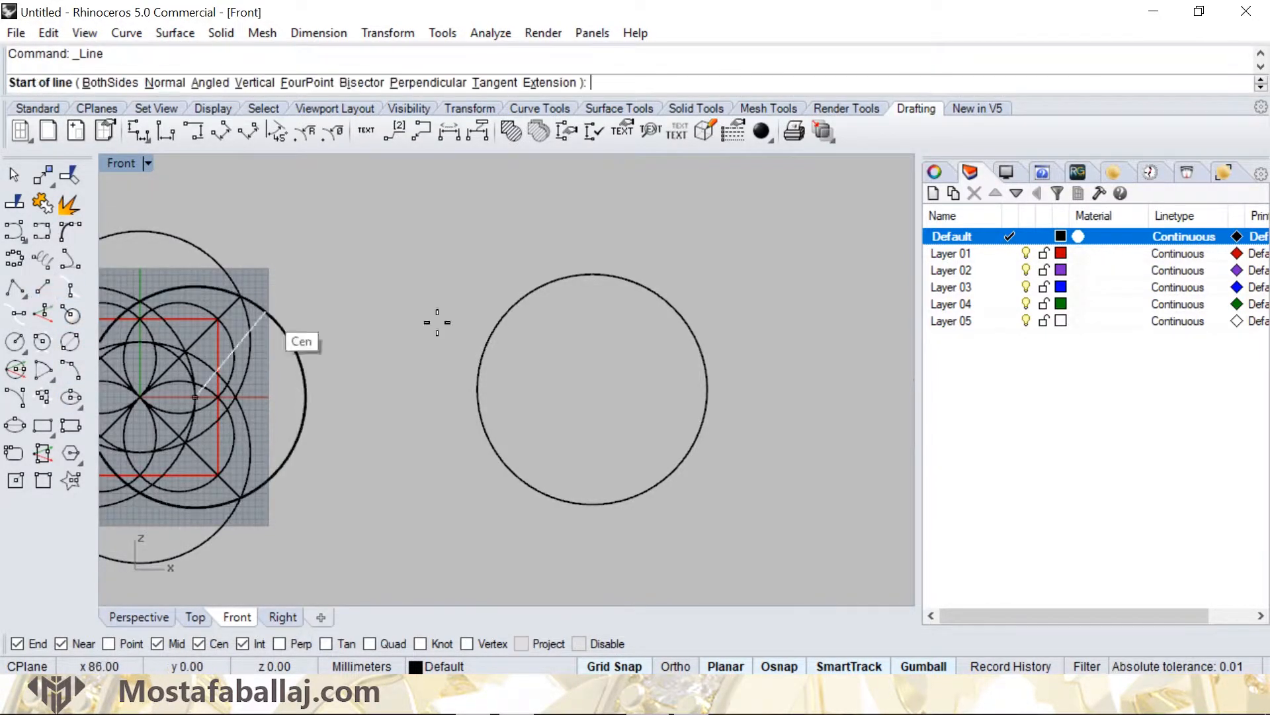
{"action": "left_click", "coordinate": [670, 319]}
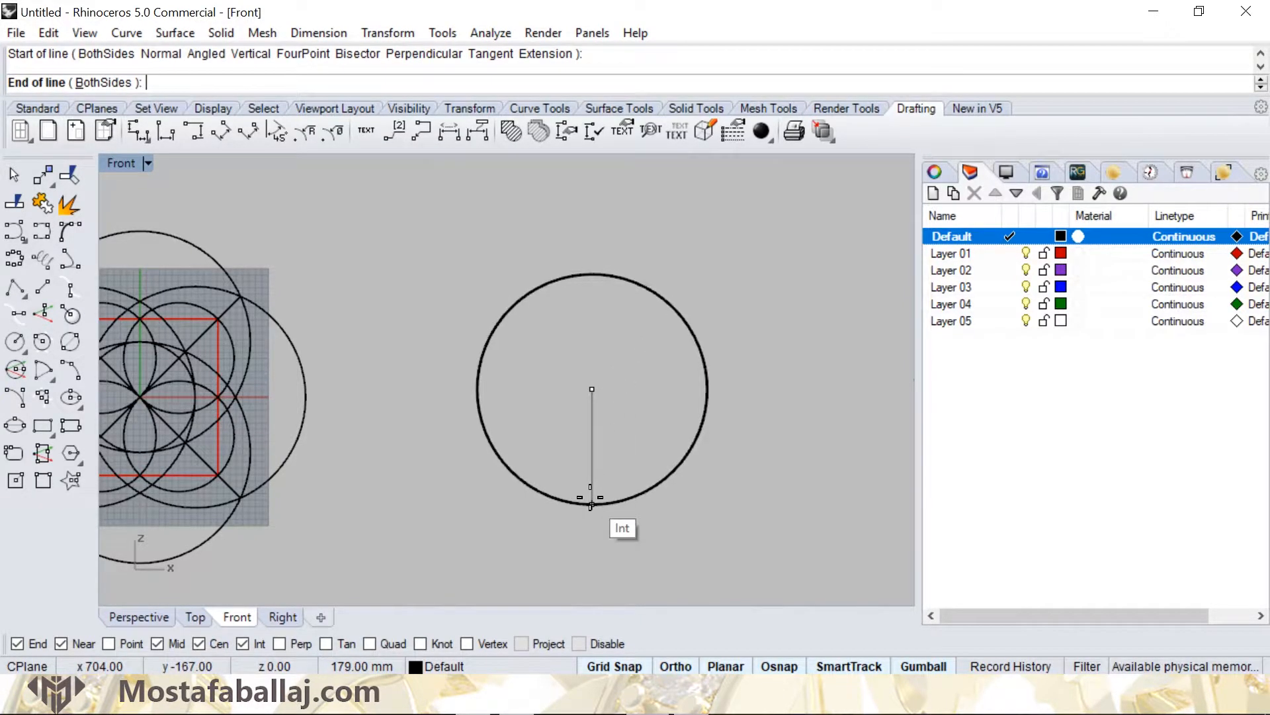
{"action": "left_click", "coordinate": [591, 504]}
{"action": "key", "text": "Return"}
{"action": "left_click", "coordinate": [592, 389]}
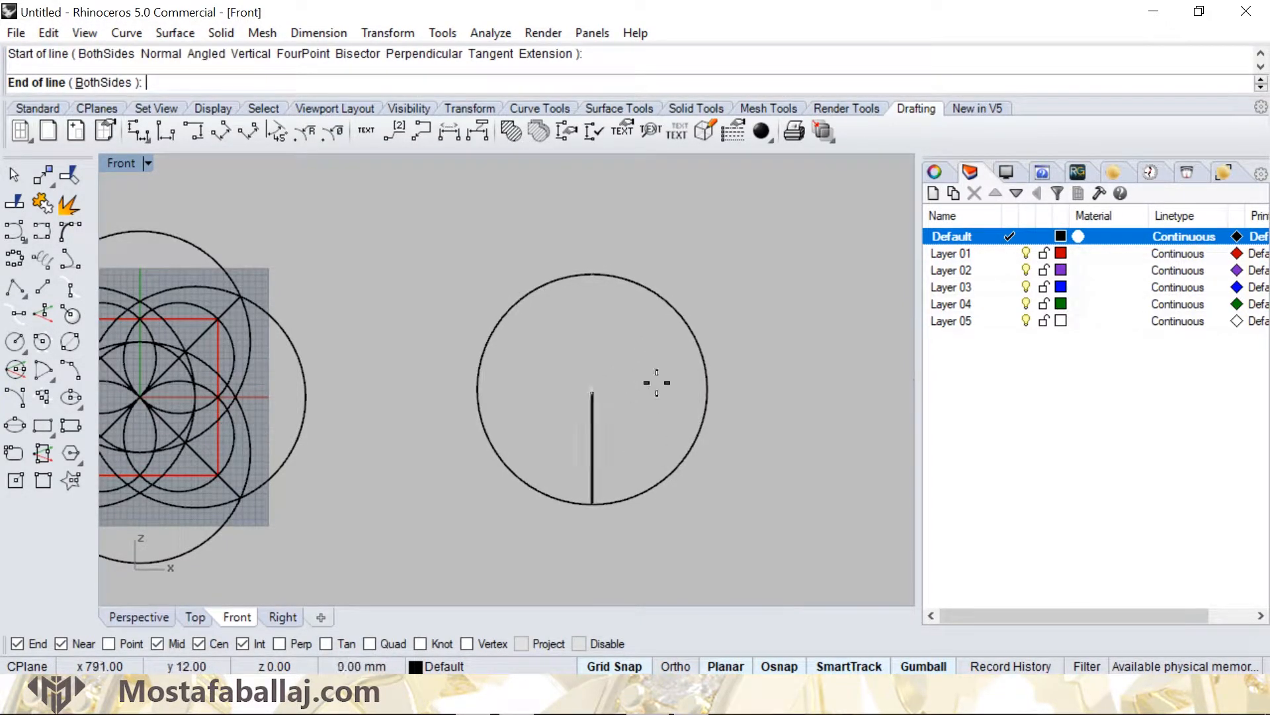
{"action": "left_click", "coordinate": [703, 389]}
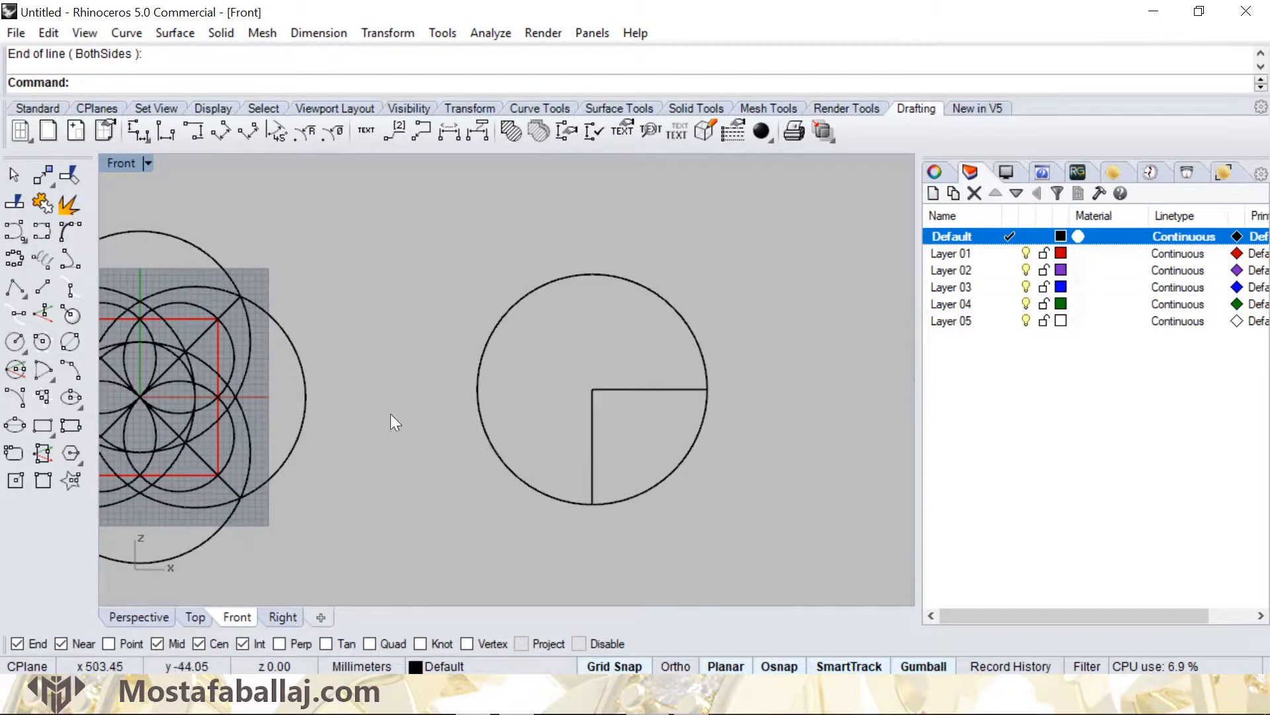
Draw a 358 mm diameter circle centred on the right end of the horizontal radius line, passing through the first circle's centre.
{"action": "left_click", "coordinate": [15, 342]}
{"action": "left_click", "coordinate": [708, 388]}
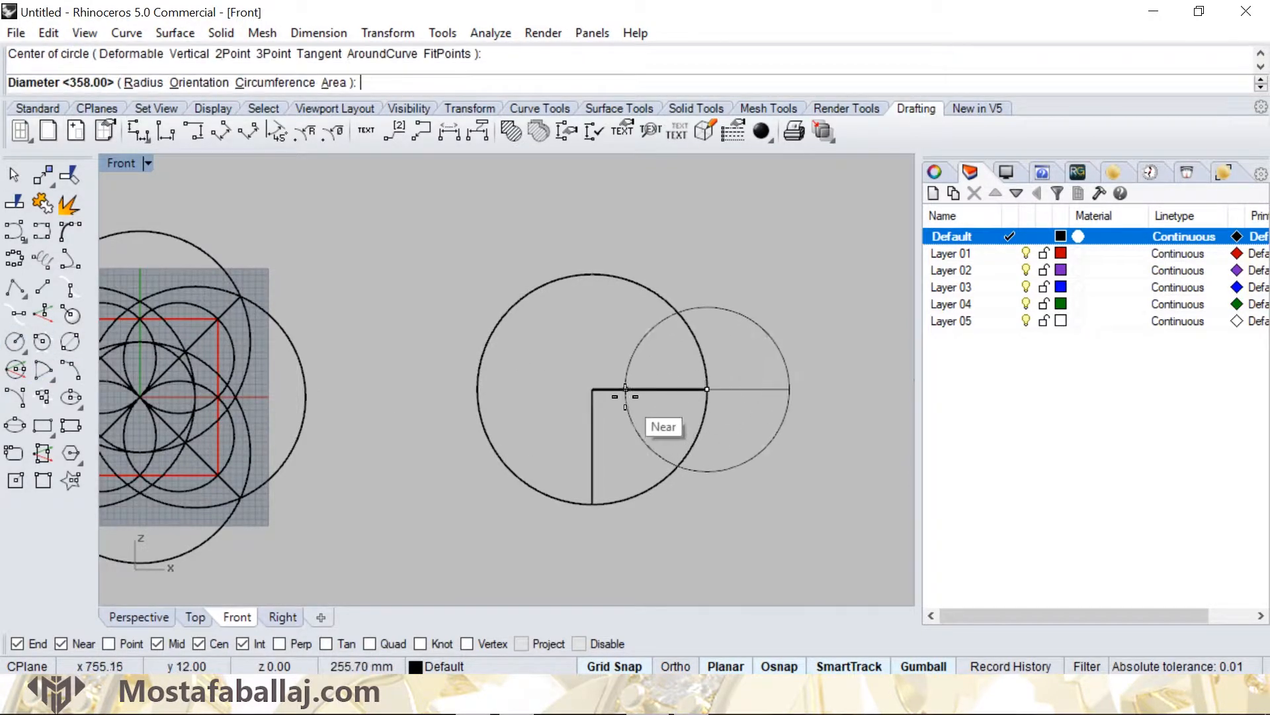
{"action": "left_click", "coordinate": [594, 391]}
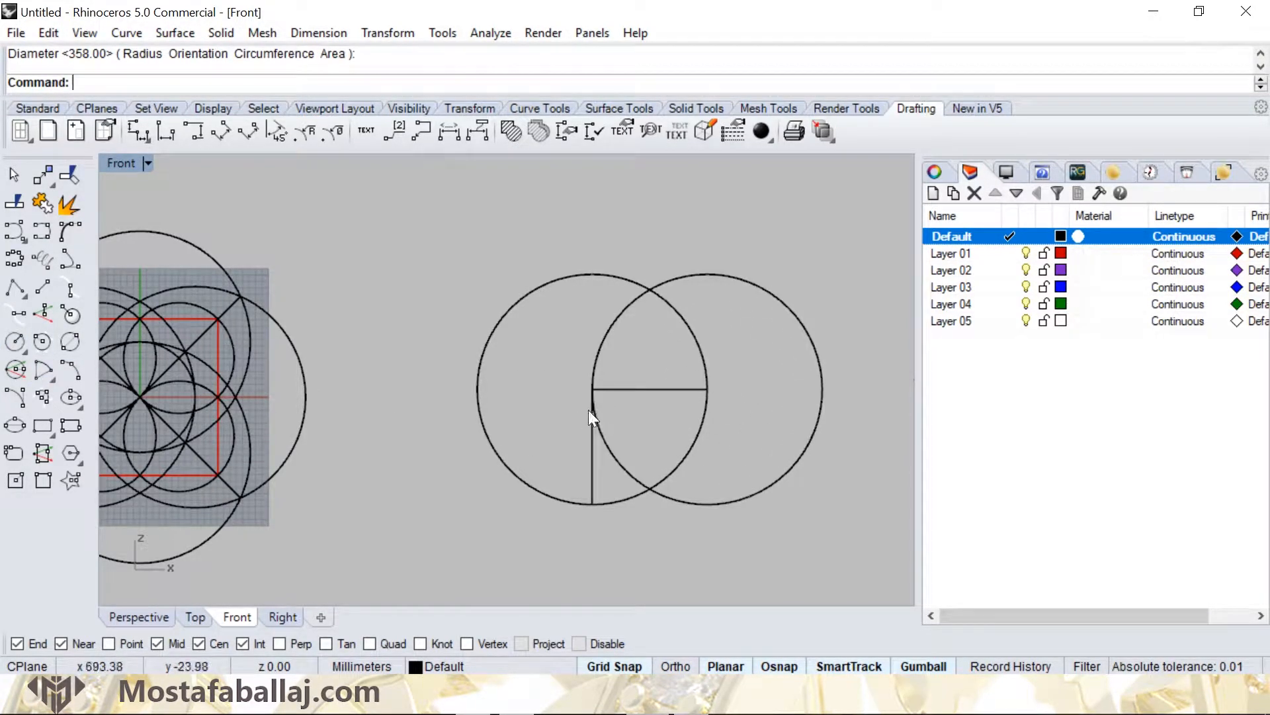
Mirror a copy of the right-hand circle to the left across the vertical radius line.
{"action": "left_click", "coordinate": [707, 273]}
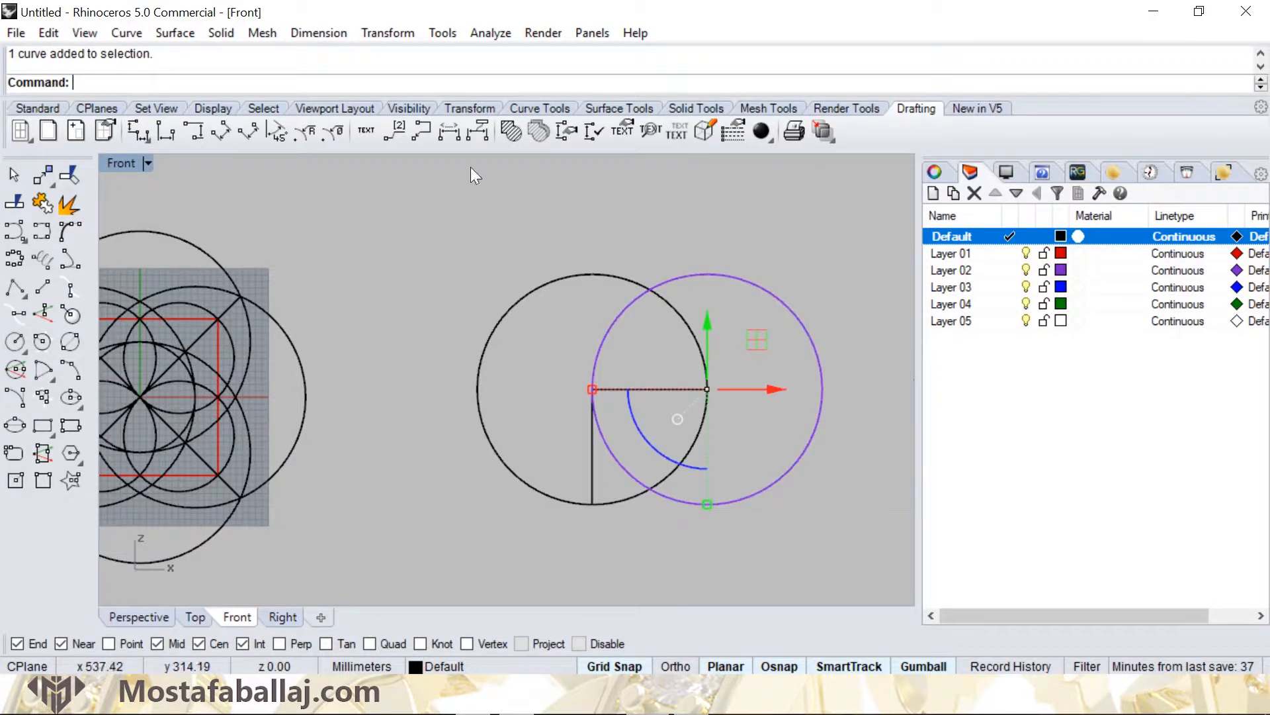
{"action": "left_click", "coordinate": [396, 34]}
{"action": "left_click", "coordinate": [296, 186]}
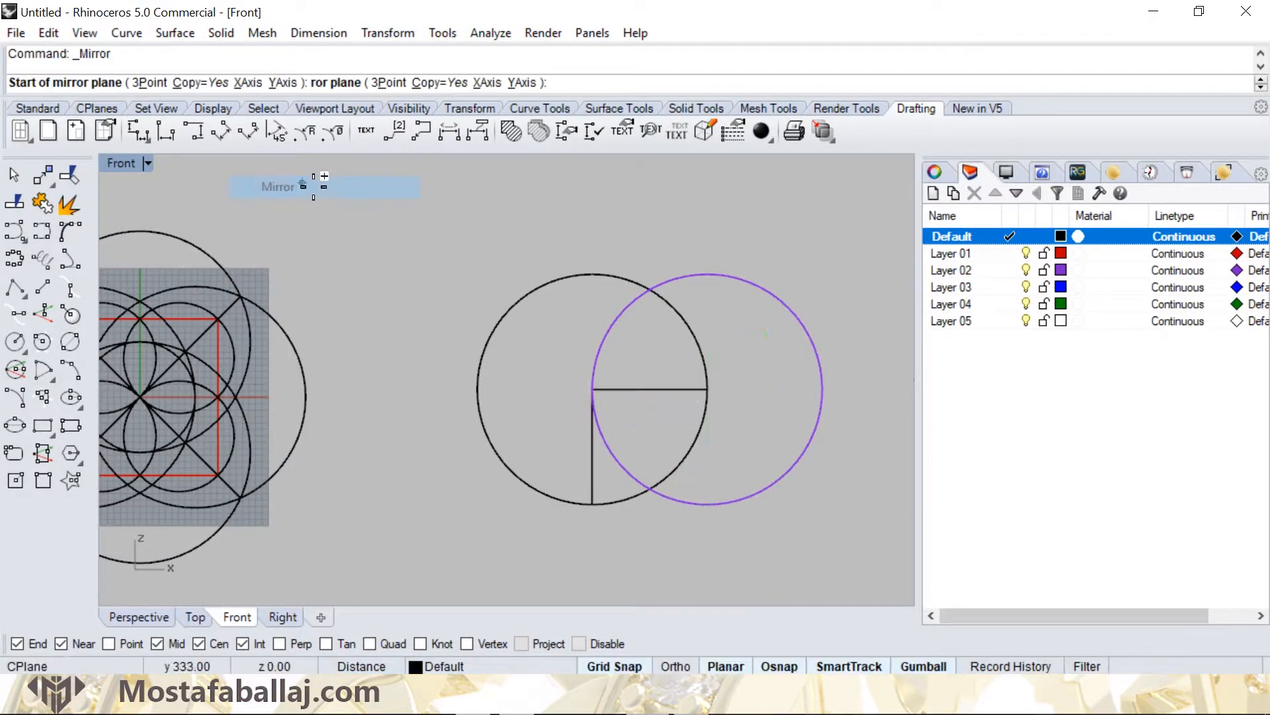
{"action": "left_click", "coordinate": [593, 504]}
{"action": "left_click", "coordinate": [592, 389]}
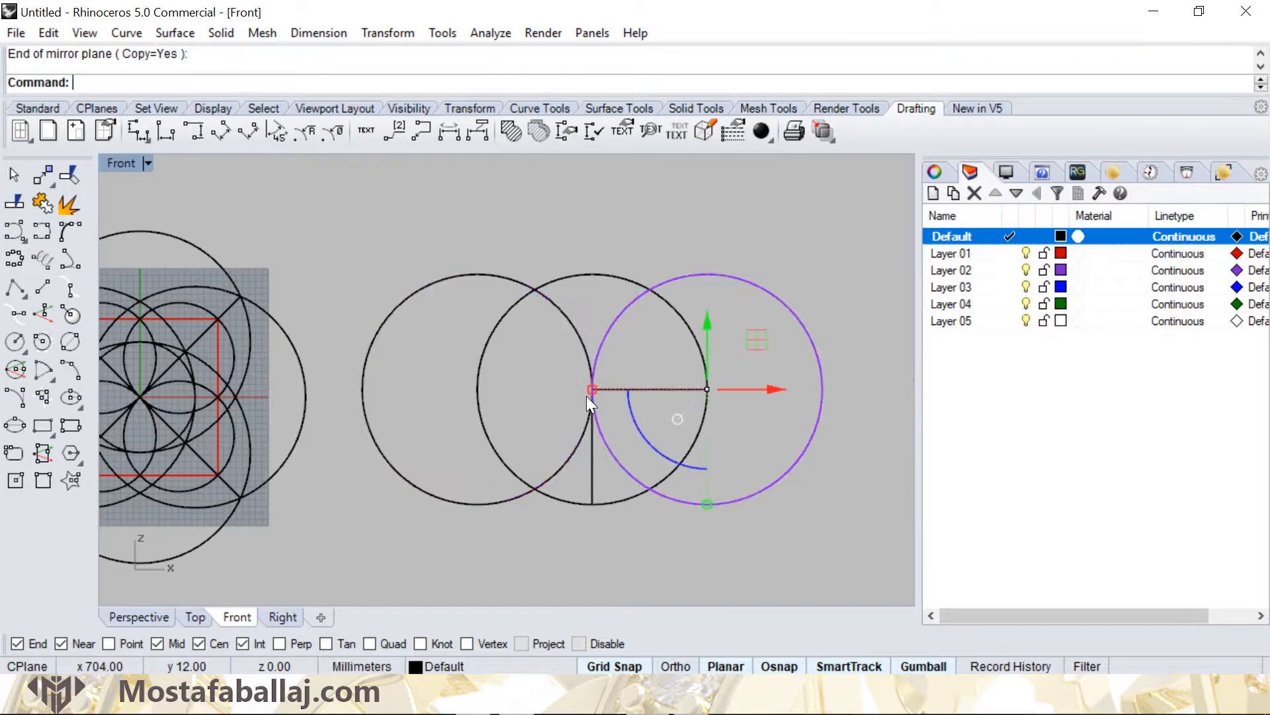
{"action": "left_click", "coordinate": [599, 238]}
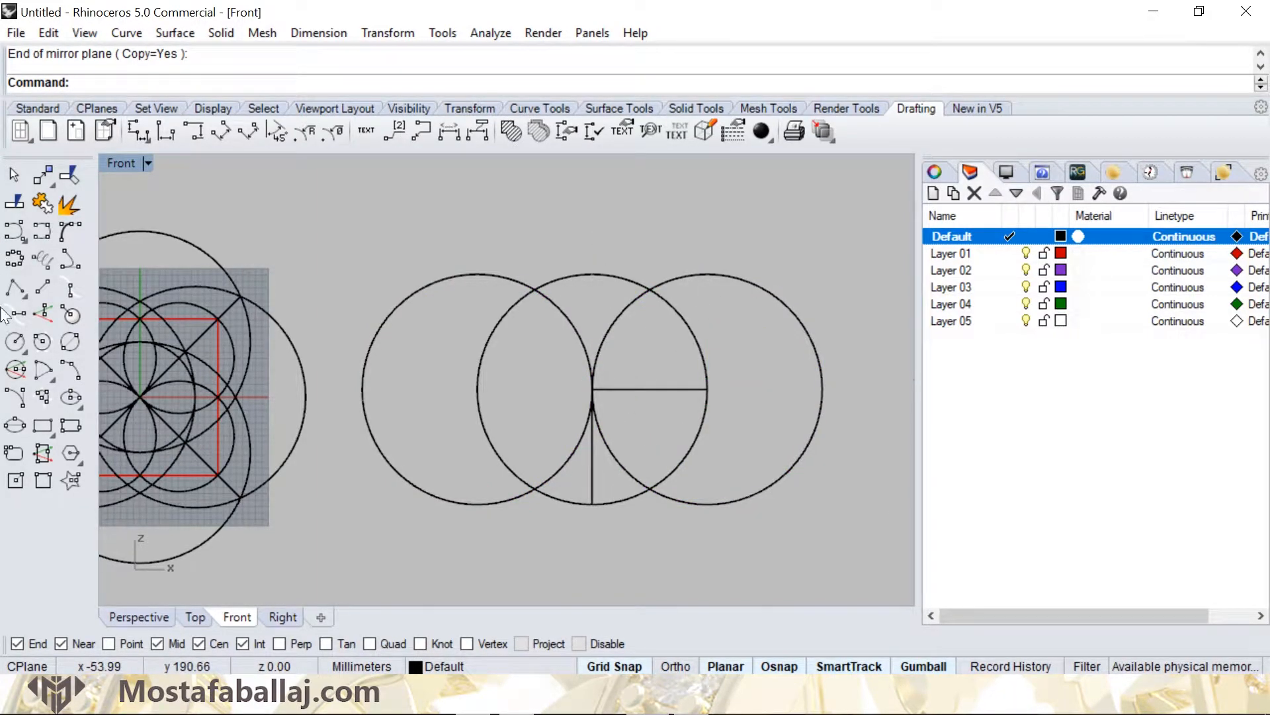
Draw a 358 mm diameter circle centred on the lower end of the vertical radius line, passing through the first circle's centre.
{"action": "left_click", "coordinate": [14, 342]}
{"action": "left_click", "coordinate": [592, 504]}
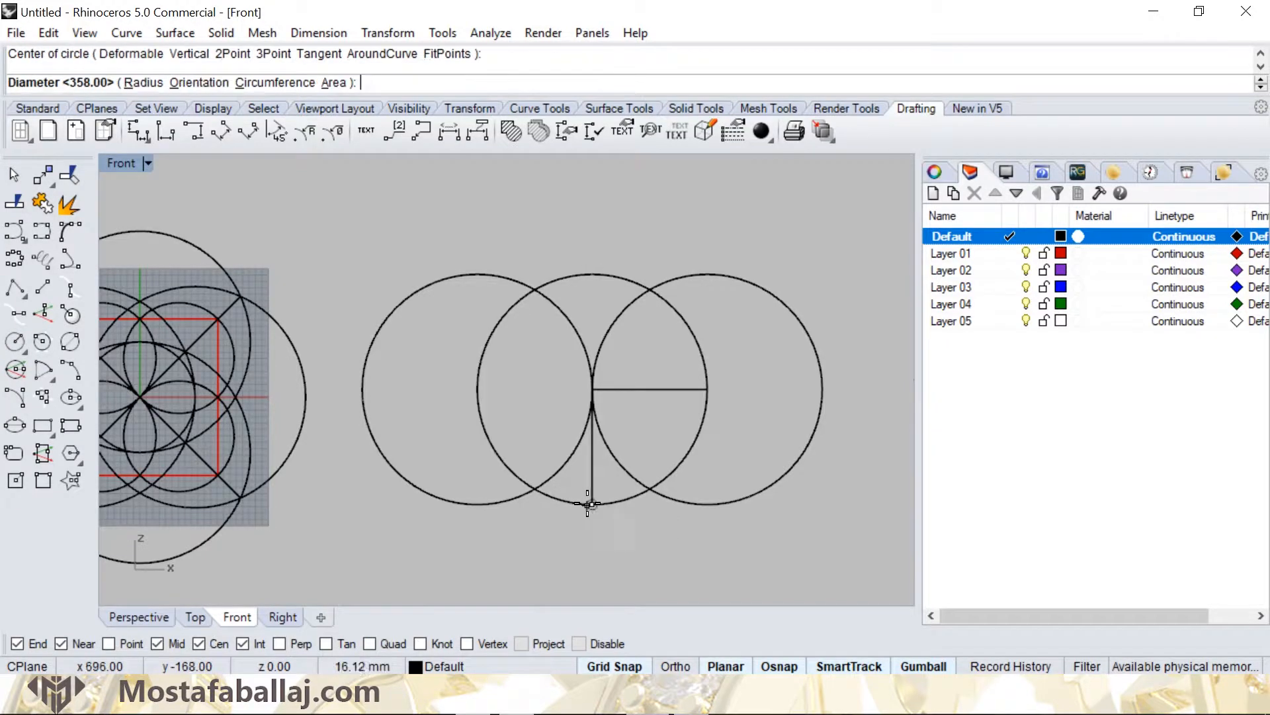
{"action": "left_click", "coordinate": [585, 395]}
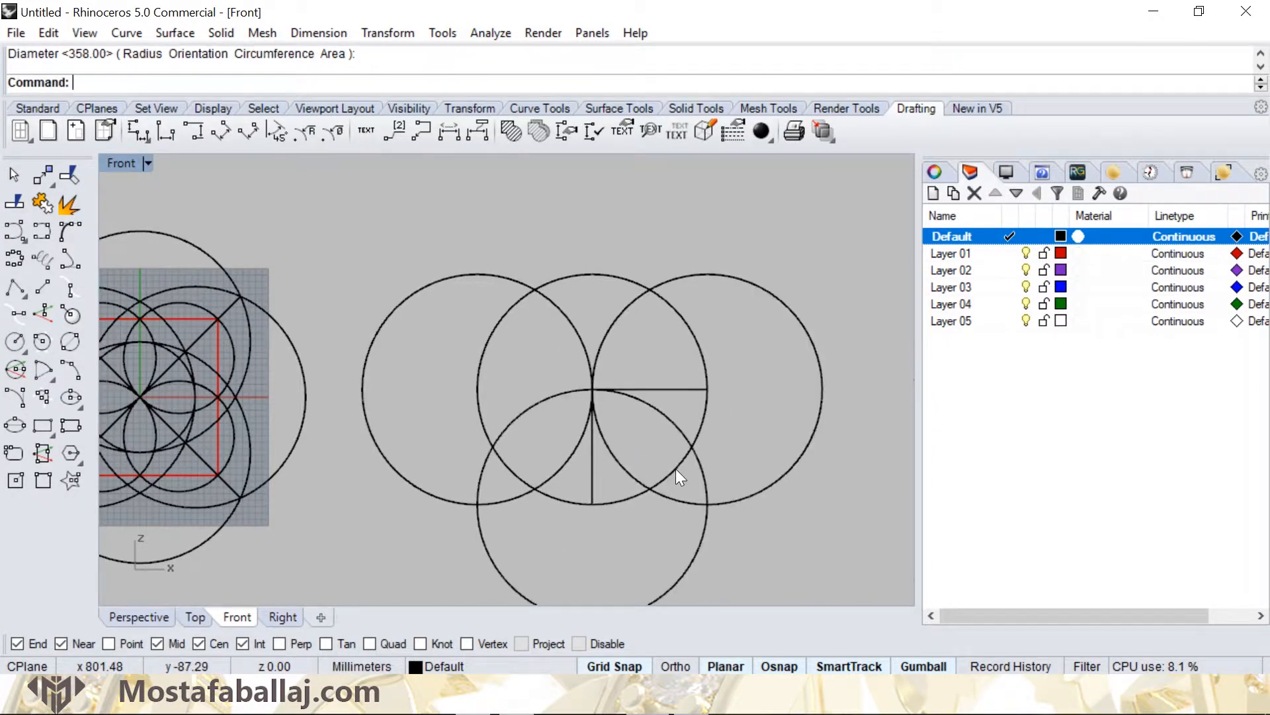
Mirror a copy of the lower circle upward across the horizontal axis through the middle circle's centre.
{"action": "left_click", "coordinate": [704, 529]}
{"action": "left_click", "coordinate": [406, 33]}
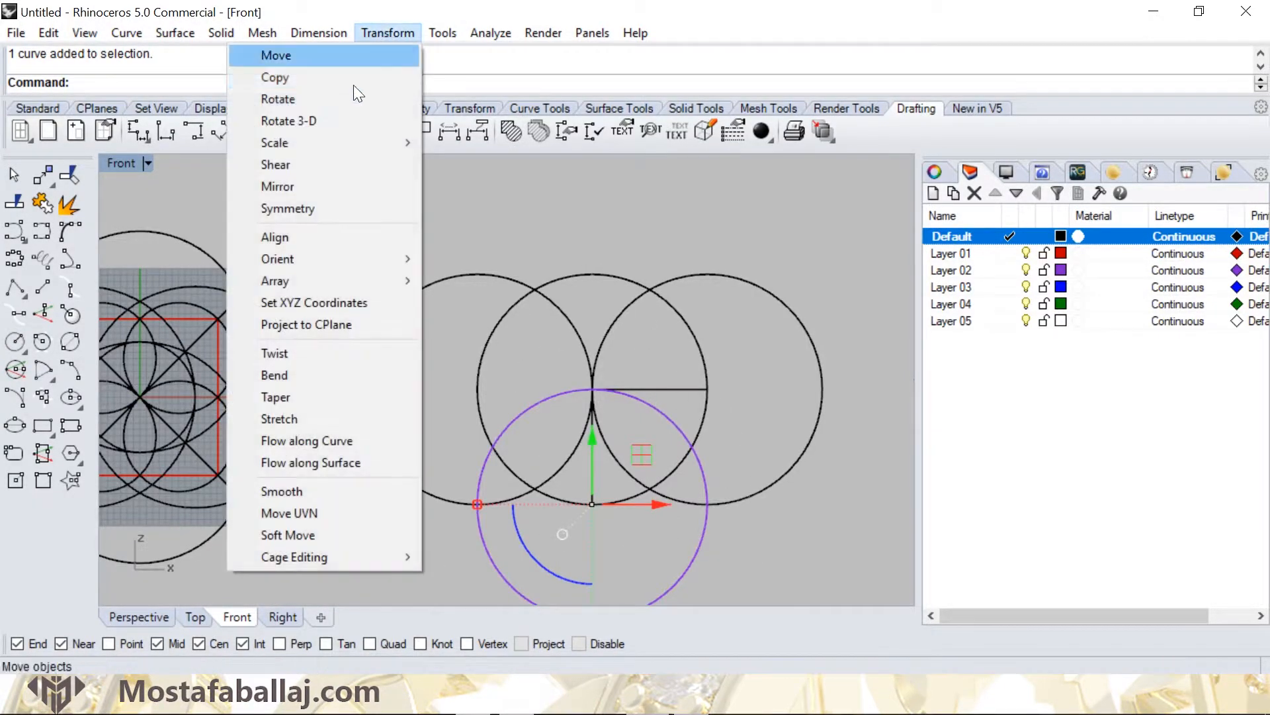
{"action": "left_click", "coordinate": [333, 185]}
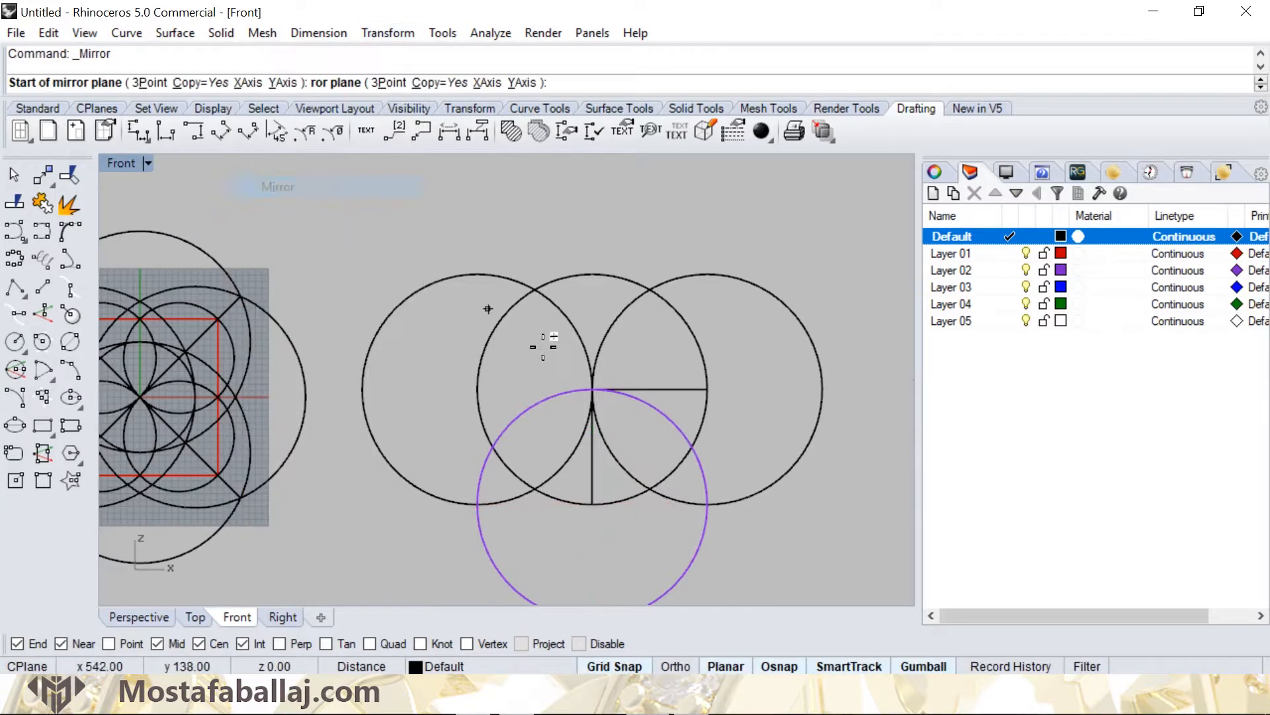
{"action": "left_click", "coordinate": [706, 389]}
{"action": "left_click", "coordinate": [430, 379]}
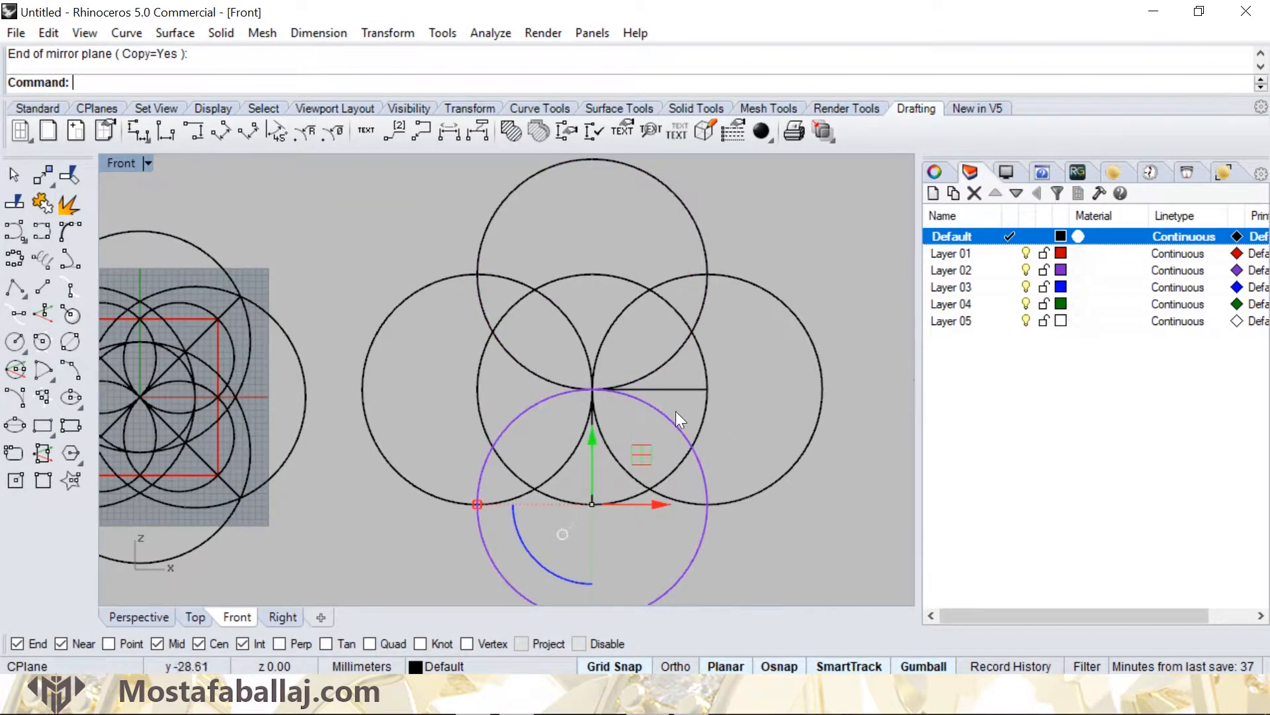
Draw two crossing diagonal lines joining the opposite outer intersections of the four outer circles.
{"action": "left_click", "coordinate": [347, 201]}
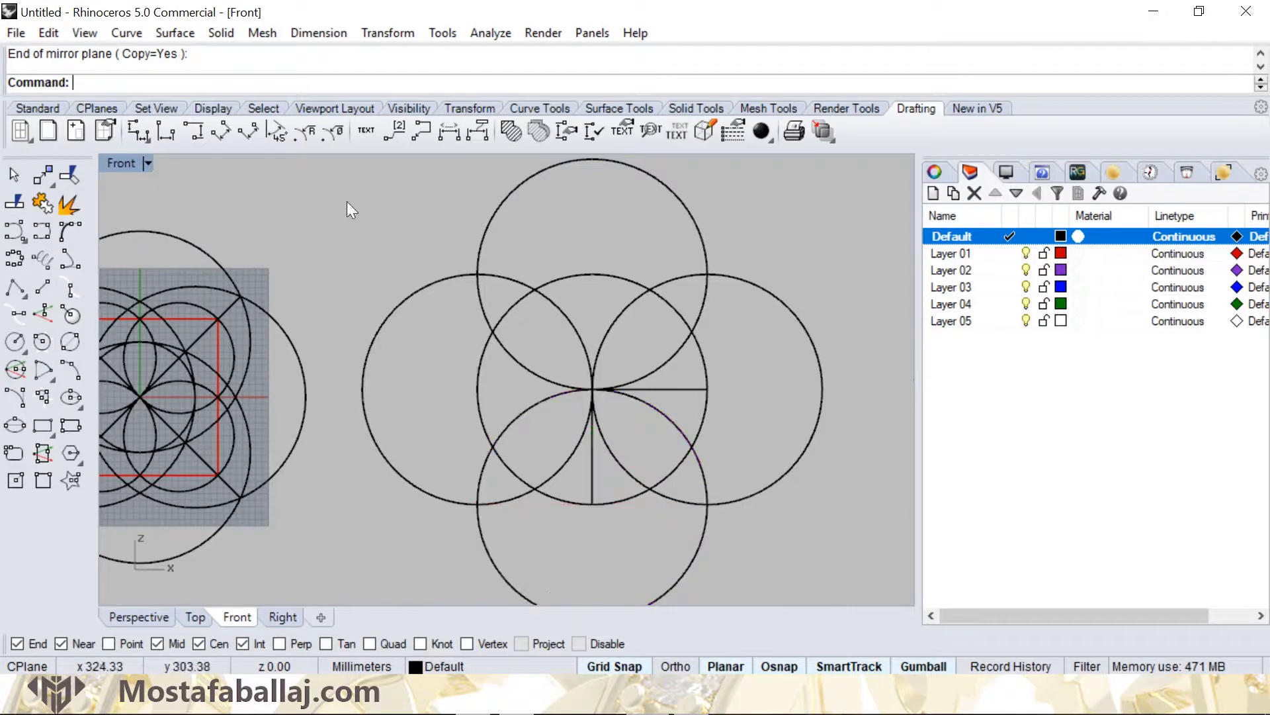
{"action": "left_click", "coordinate": [43, 290]}
{"action": "left_click", "coordinate": [477, 274]}
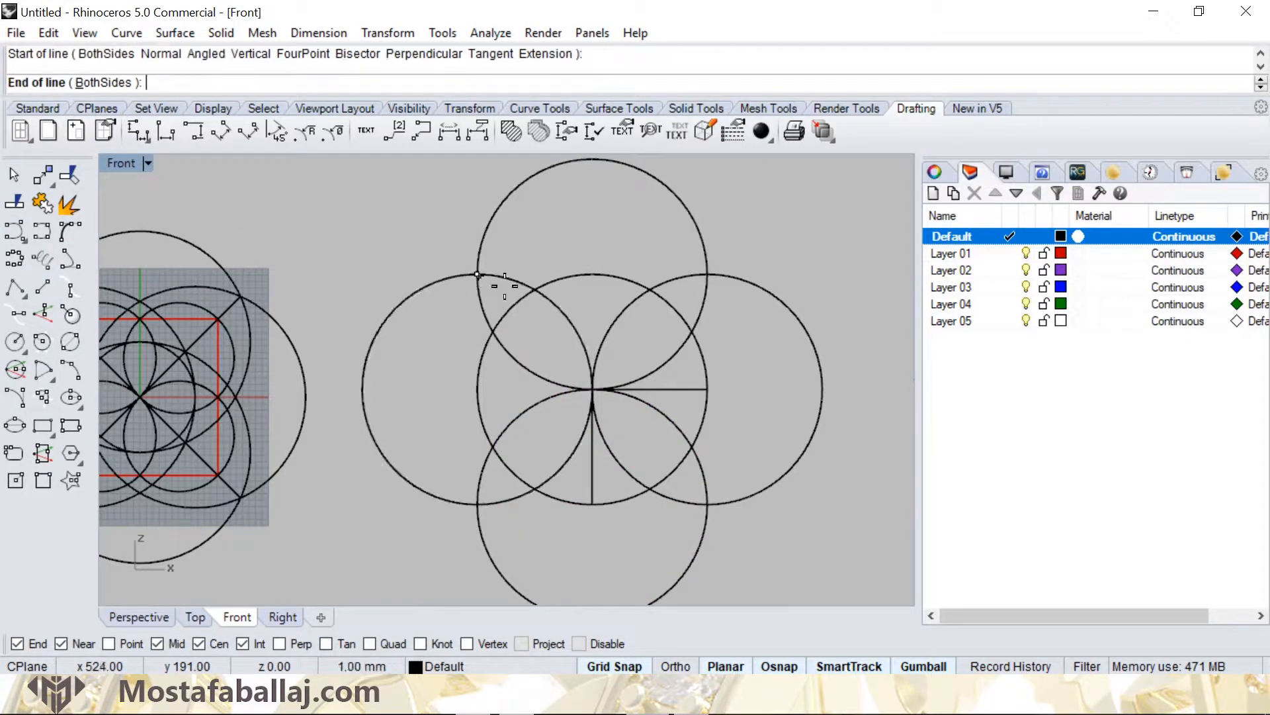
{"action": "left_click", "coordinate": [706, 503]}
{"action": "key", "text": "Return"}
{"action": "left_click", "coordinate": [707, 273]}
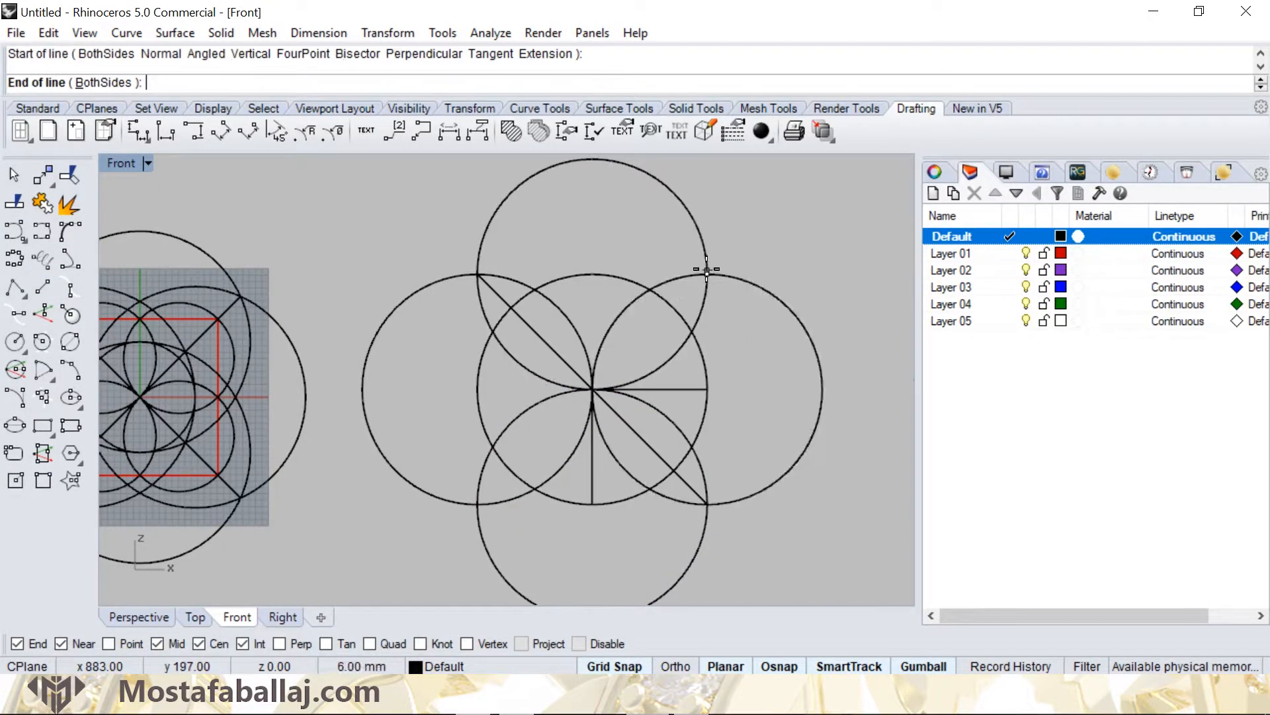
{"action": "left_click", "coordinate": [480, 501]}
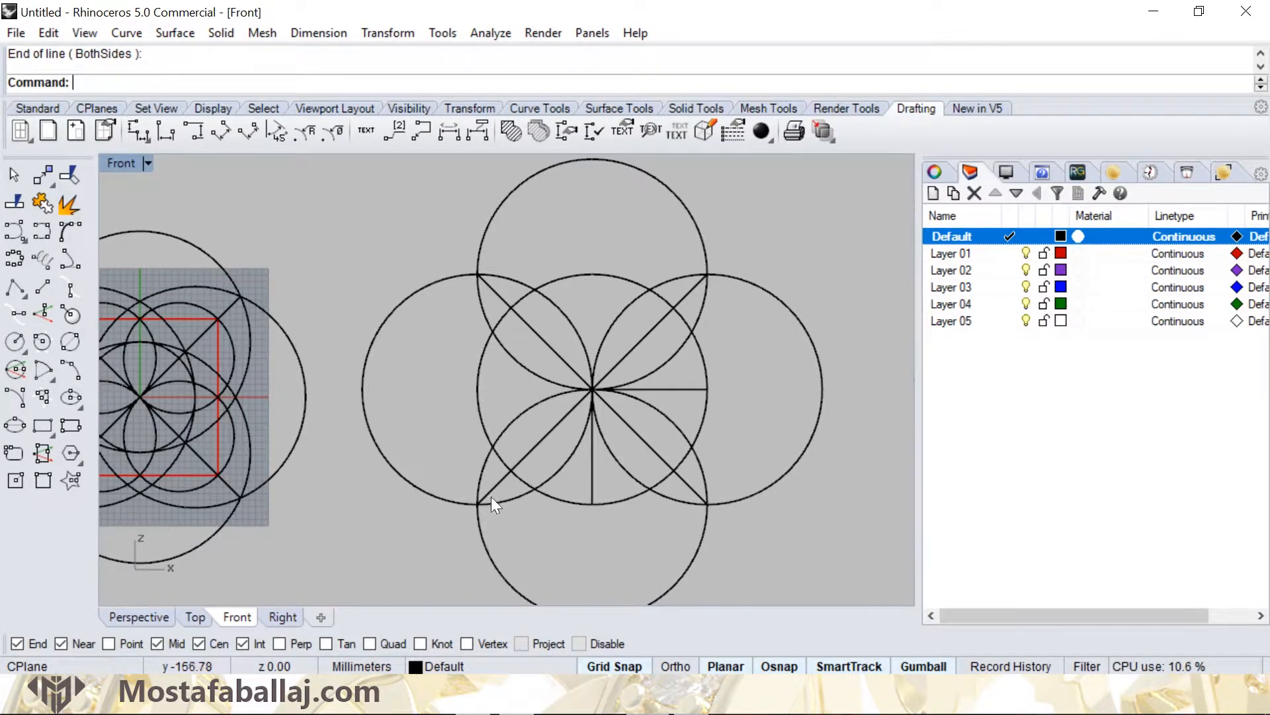
Draw full vertical and horizontal diameter lines across the middle circle.
{"action": "left_click", "coordinate": [593, 503]}
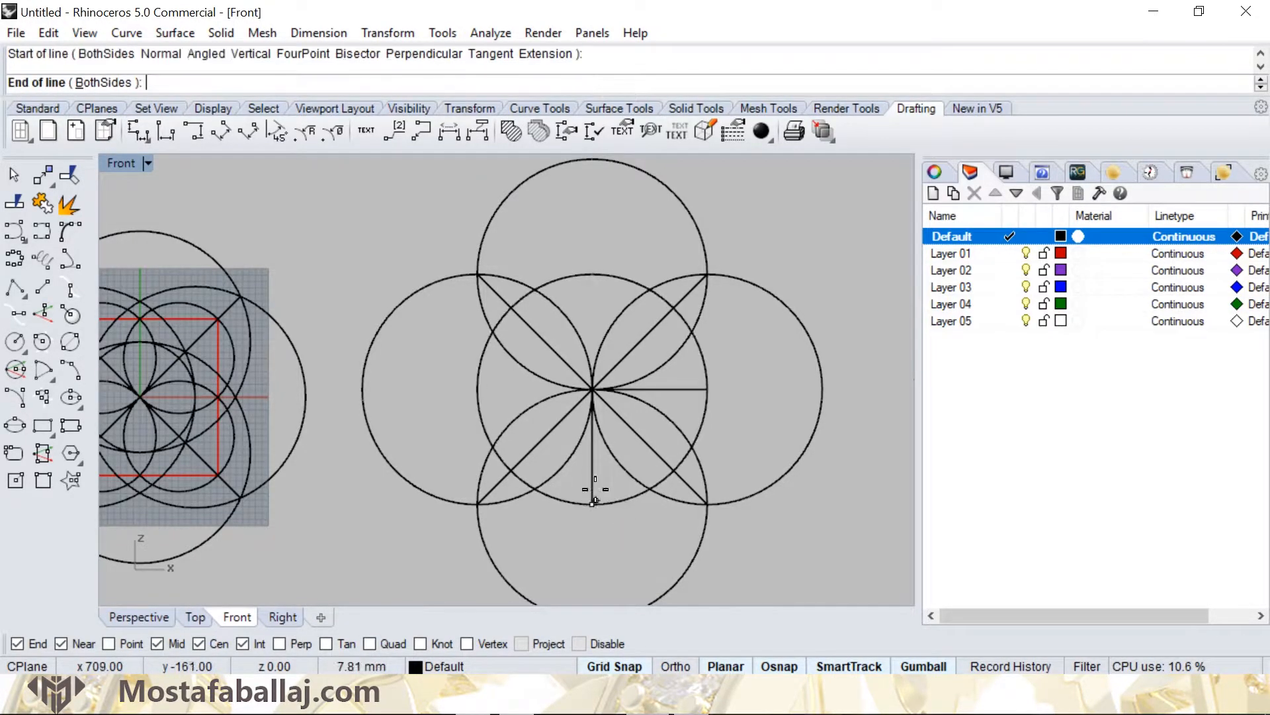
{"action": "left_click", "coordinate": [588, 274]}
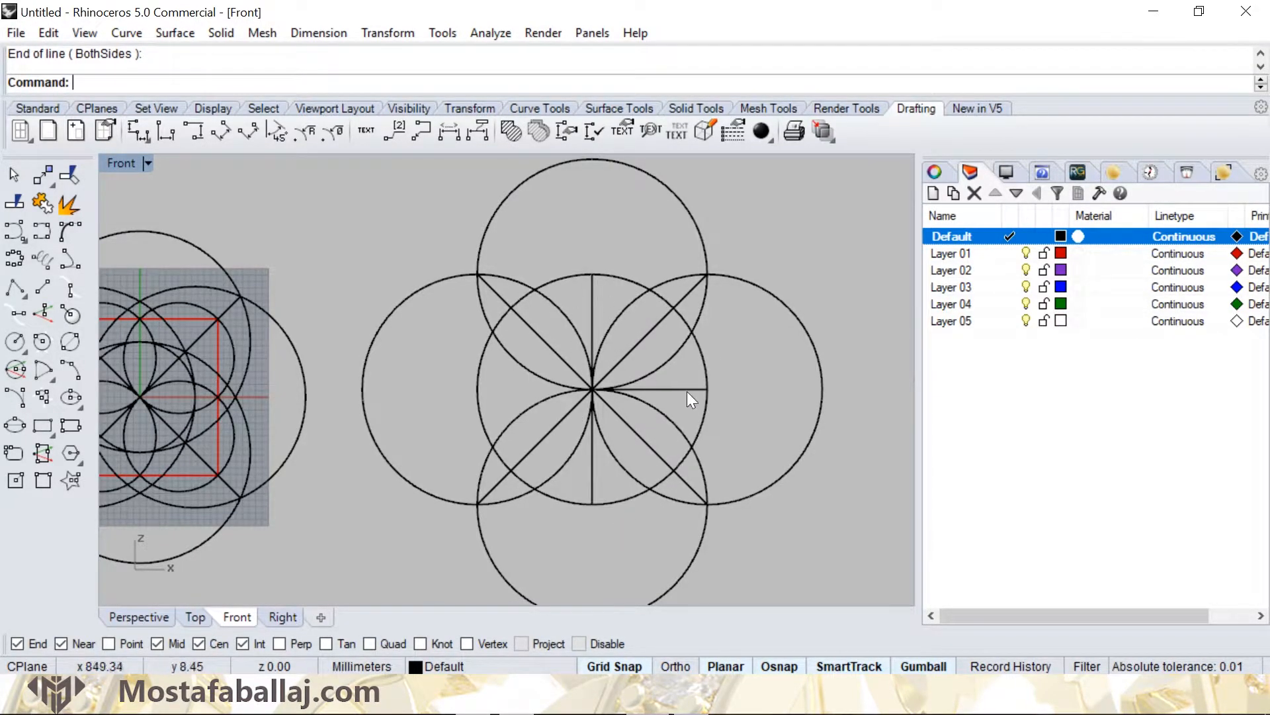
{"action": "right_click", "coordinate": [687, 391]}
{"action": "left_click", "coordinate": [707, 389]}
{"action": "left_click", "coordinate": [477, 389]}
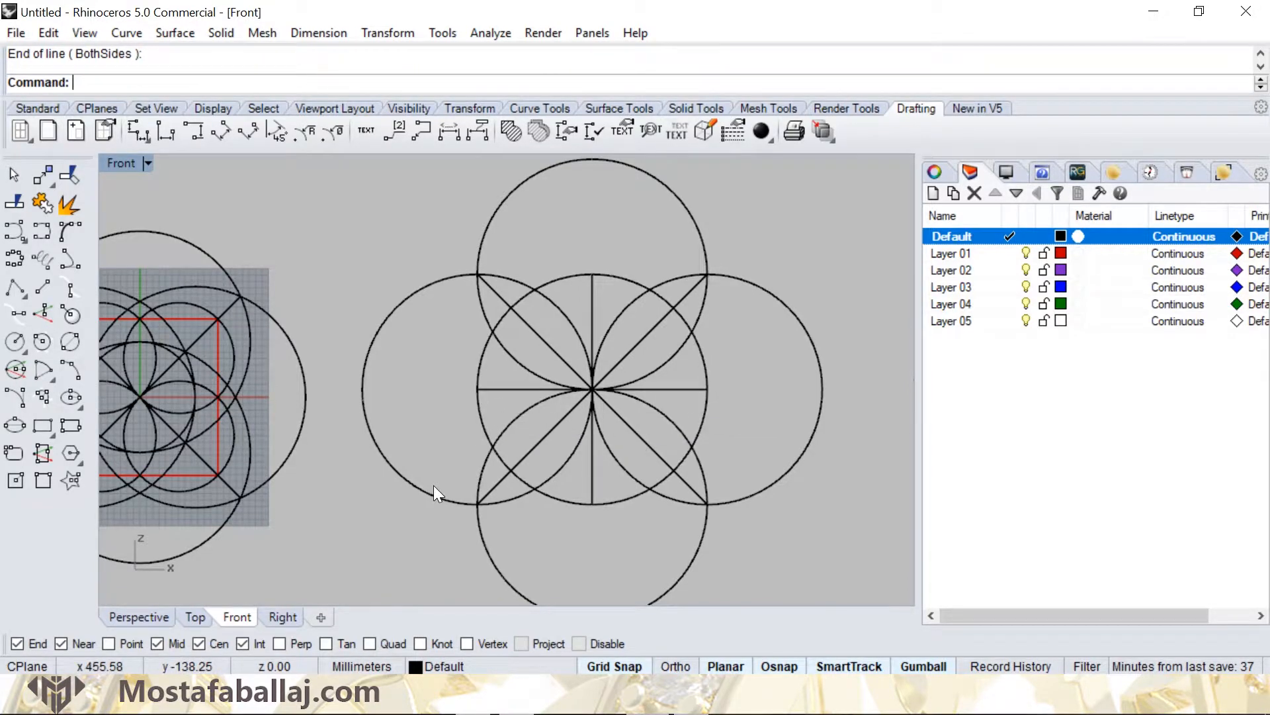
Make Layer 01 current and draw a closed square polyline through the four outer intersections of the circles.
{"action": "left_click", "coordinate": [1009, 254]}
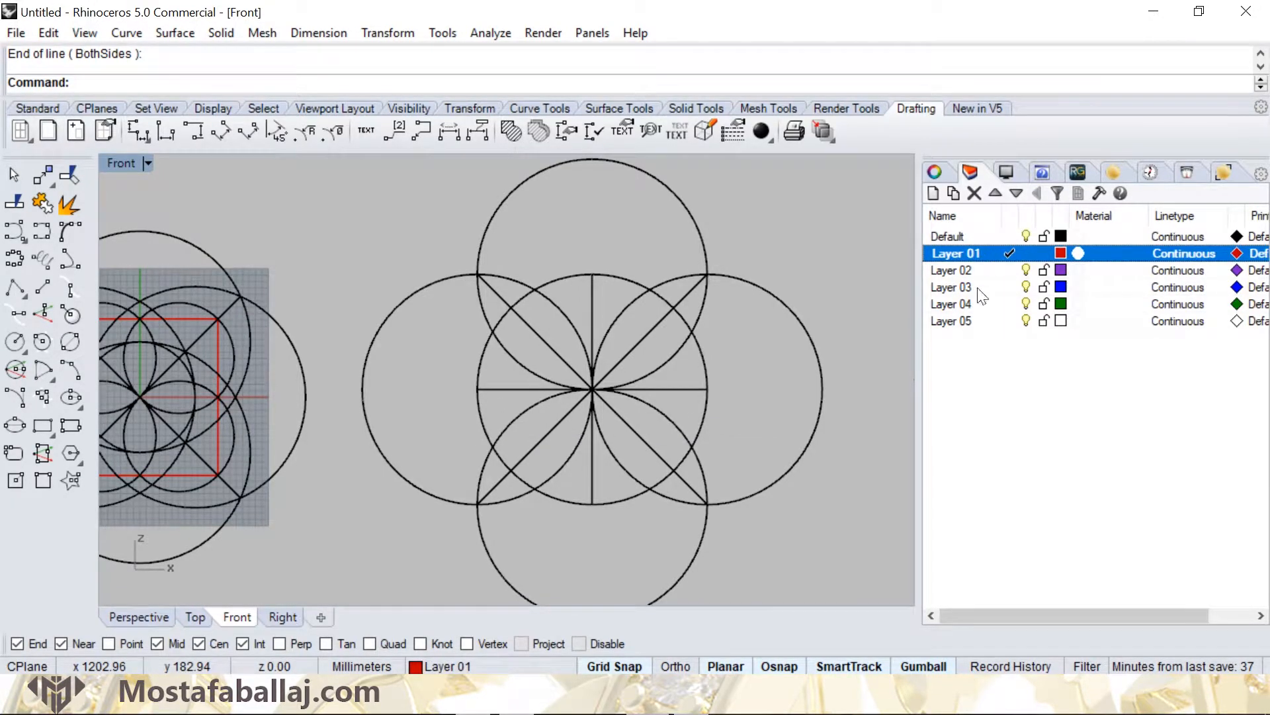
{"action": "left_click", "coordinate": [17, 289]}
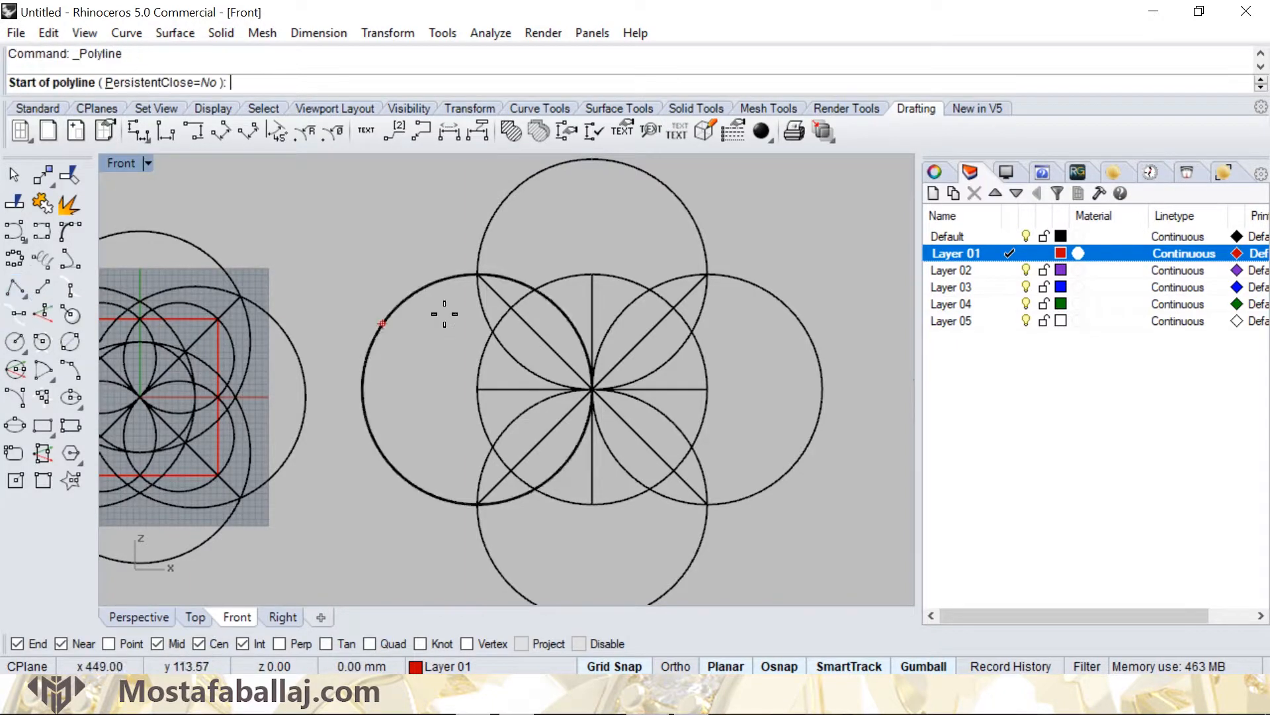
{"action": "left_click", "coordinate": [476, 273]}
{"action": "left_click", "coordinate": [476, 504]}
{"action": "left_click", "coordinate": [707, 504]}
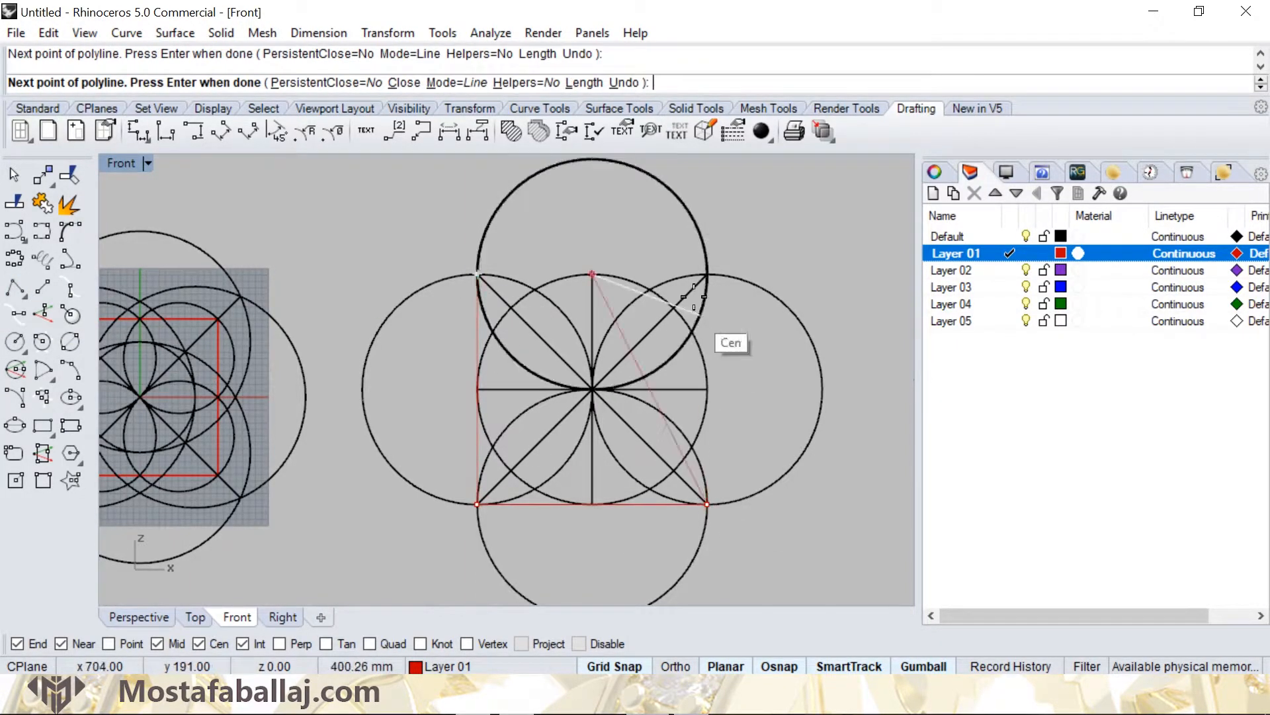
{"action": "left_click", "coordinate": [706, 274]}
{"action": "left_click", "coordinate": [477, 274]}
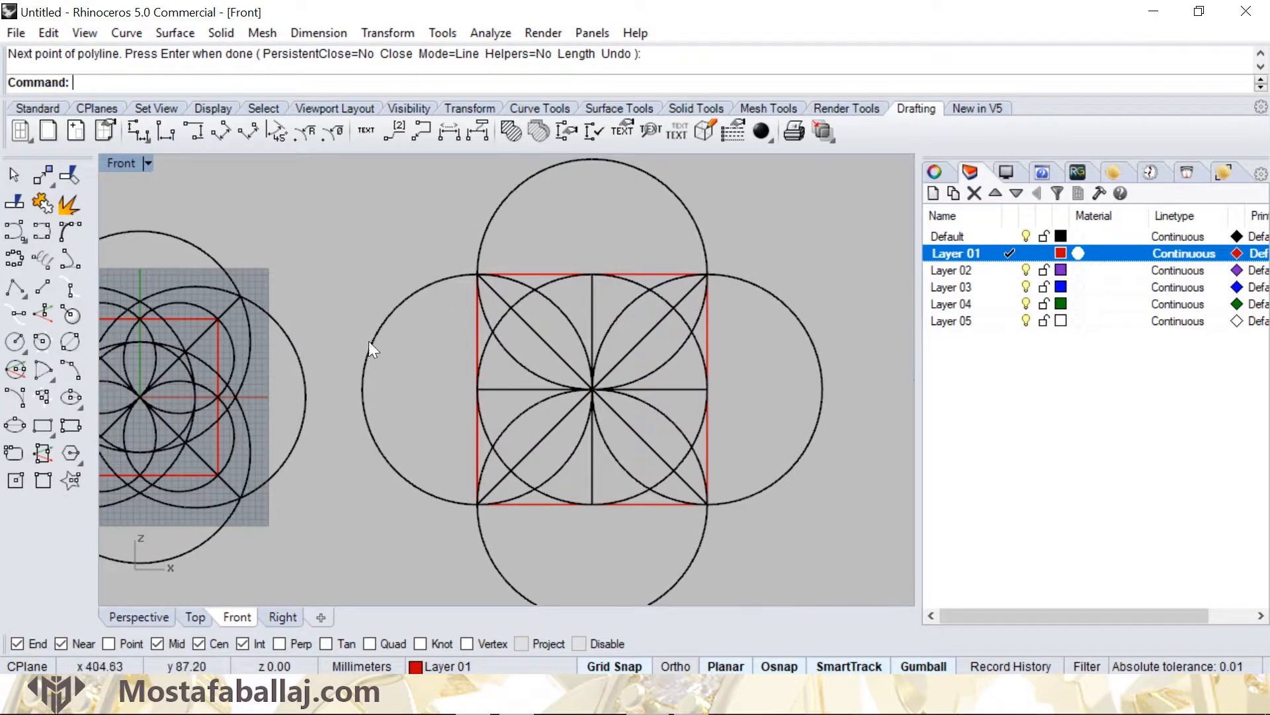
Draw a closed diamond polyline connecting the midpoints of the outer square's four sides.
{"action": "key", "text": "Return"}
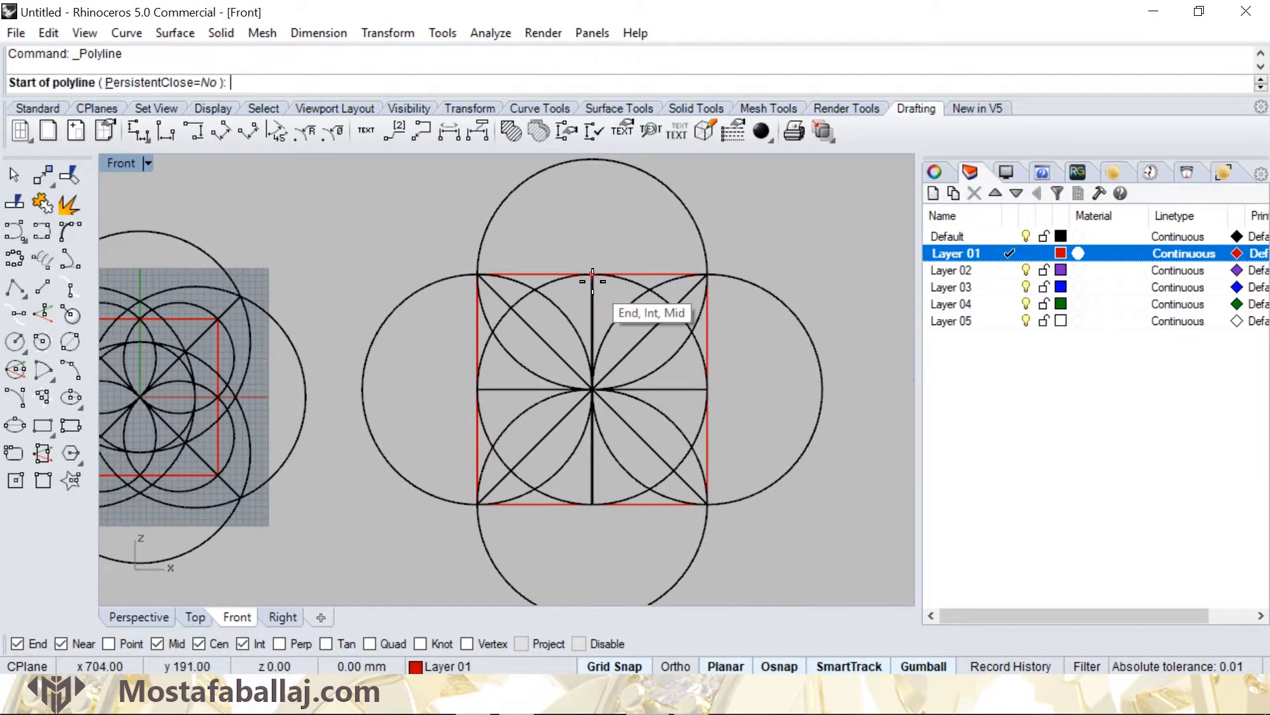
{"action": "left_click", "coordinate": [592, 274]}
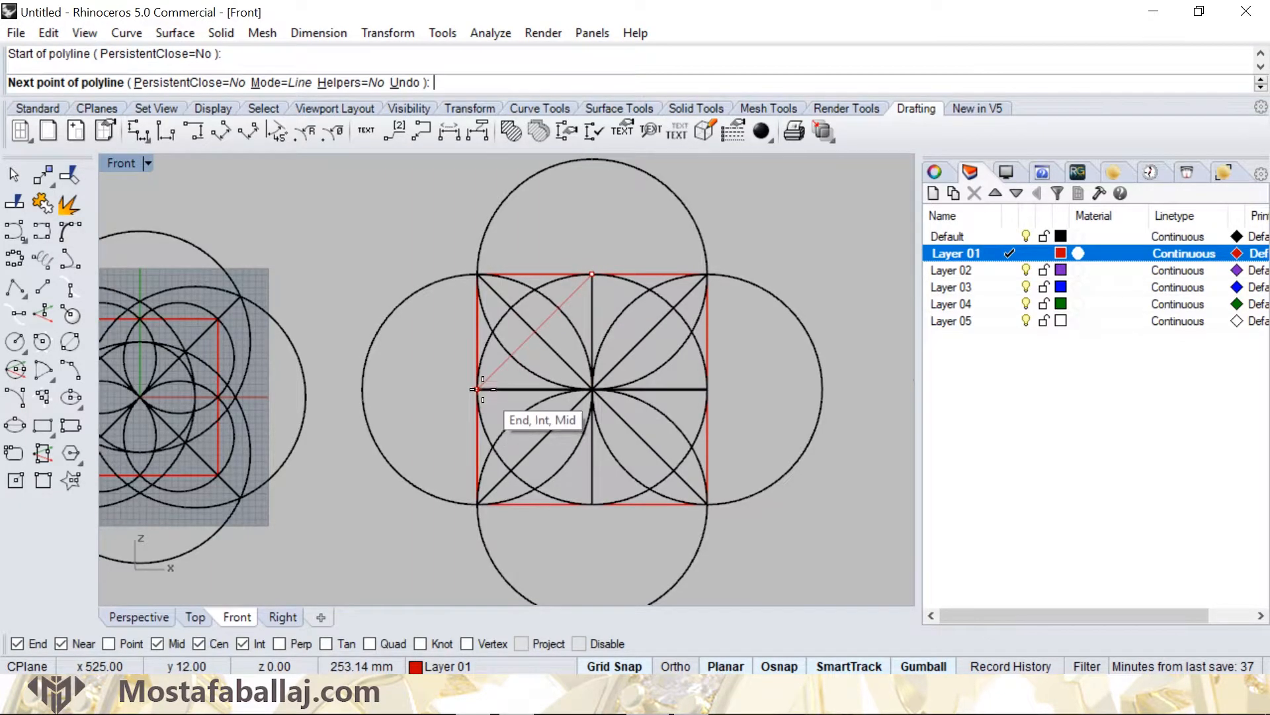
{"action": "left_click", "coordinate": [478, 390]}
{"action": "left_click", "coordinate": [591, 505]}
{"action": "left_click", "coordinate": [708, 389]}
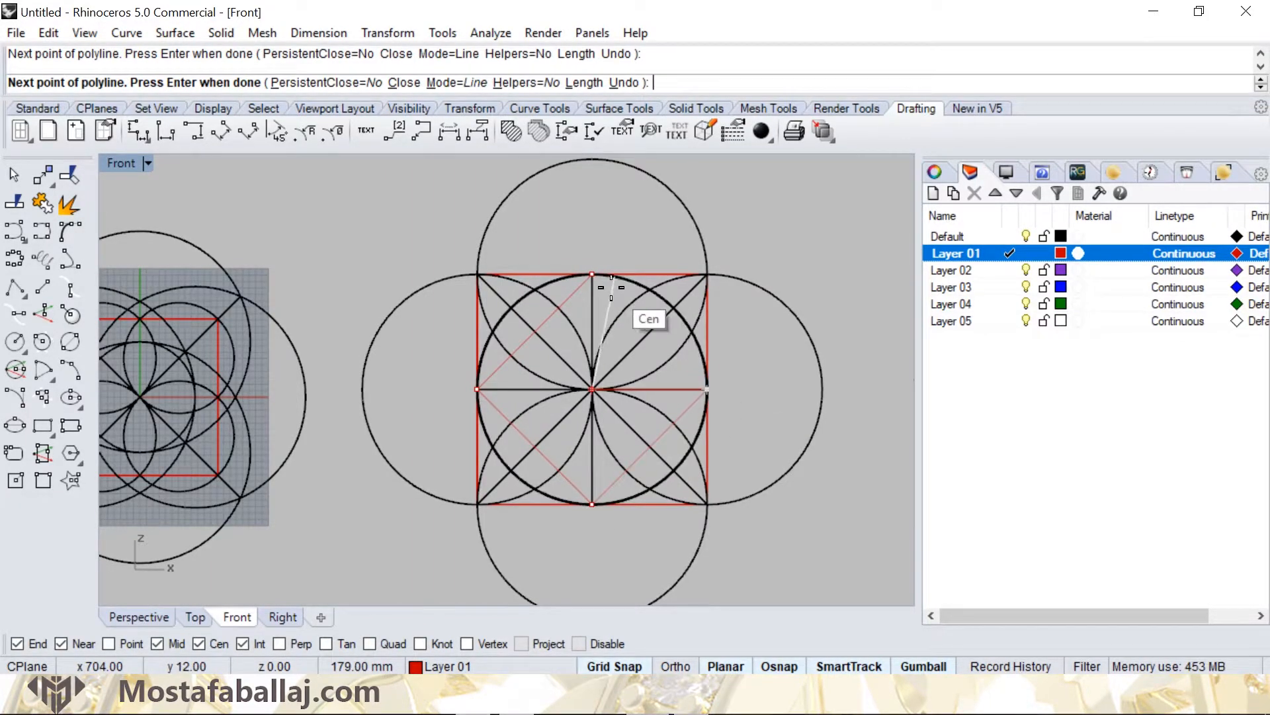
{"action": "left_click", "coordinate": [592, 274]}
Draw a closed inner square polyline through the points where the diagonals cross the middle circle.
{"action": "key", "text": "Return"}
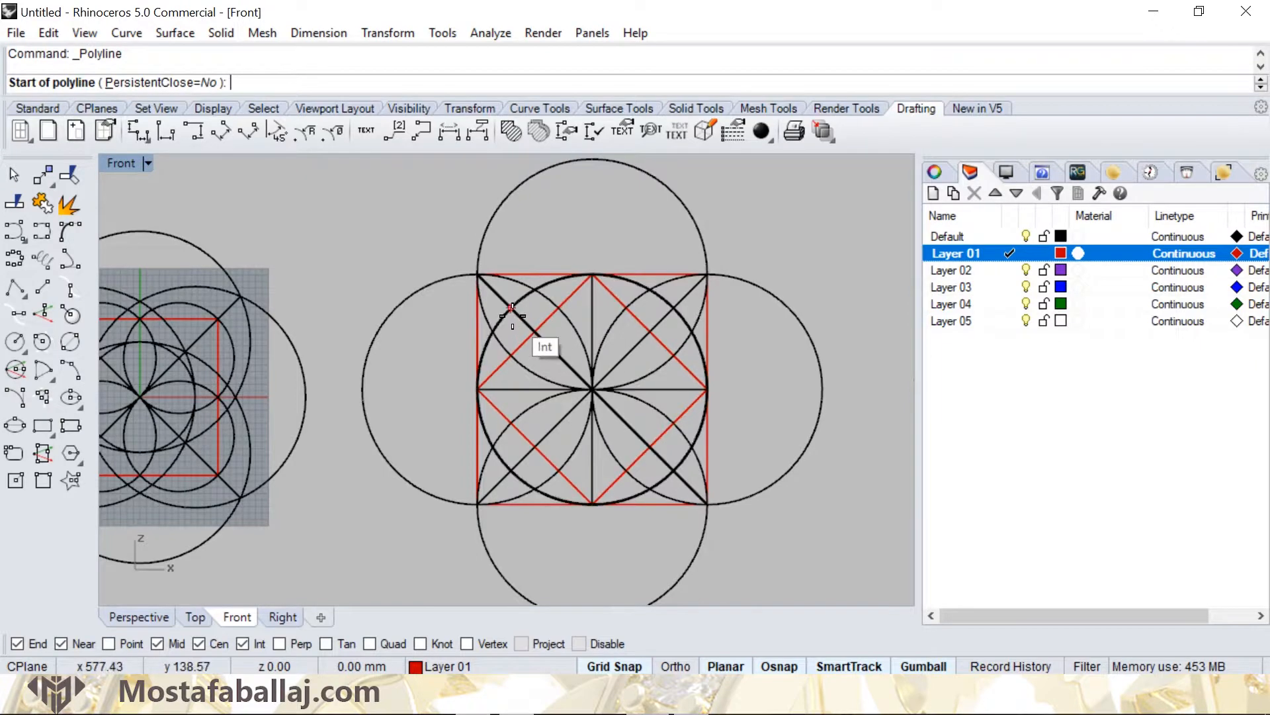
{"action": "left_click", "coordinate": [510, 309]}
{"action": "left_click", "coordinate": [511, 471]}
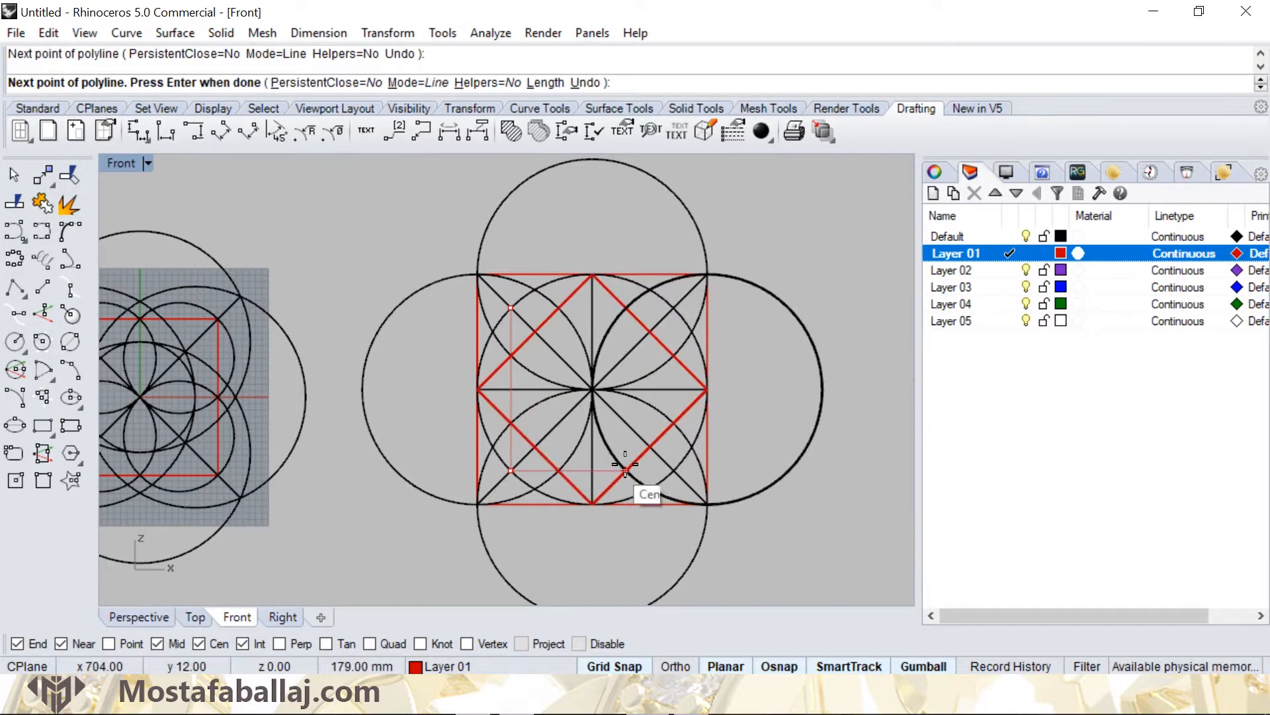
{"action": "left_click", "coordinate": [673, 470]}
{"action": "left_click", "coordinate": [673, 308]}
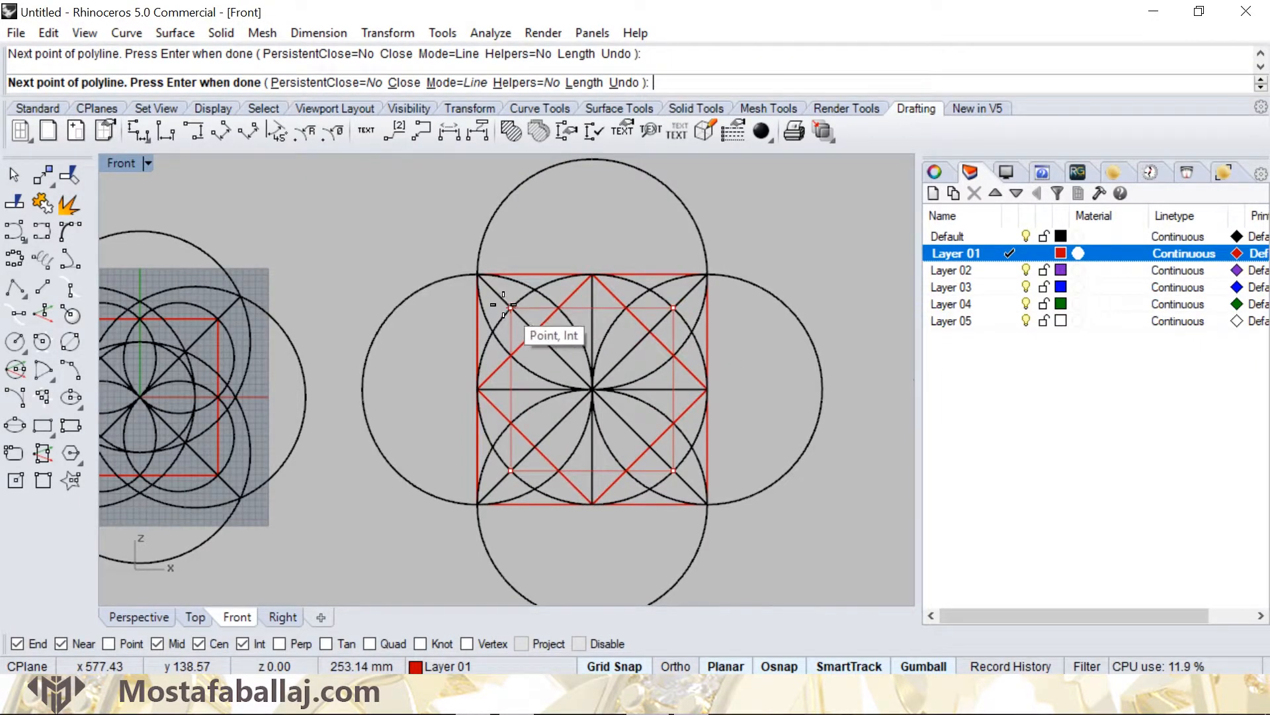
{"action": "left_click", "coordinate": [501, 305]}
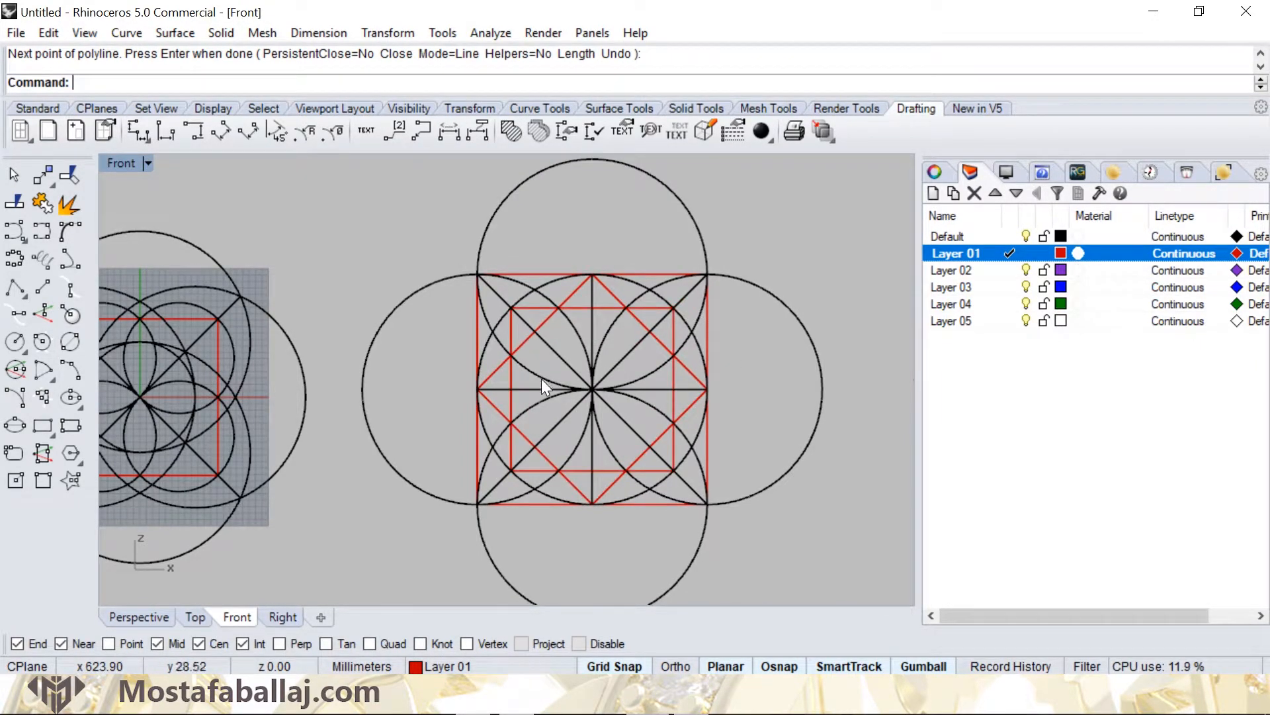
Hide the Default layer and trim the overlapping inner segments of the diamond and inner square to leave an eight-pointed star outline.
{"action": "left_click", "coordinate": [1025, 237]}
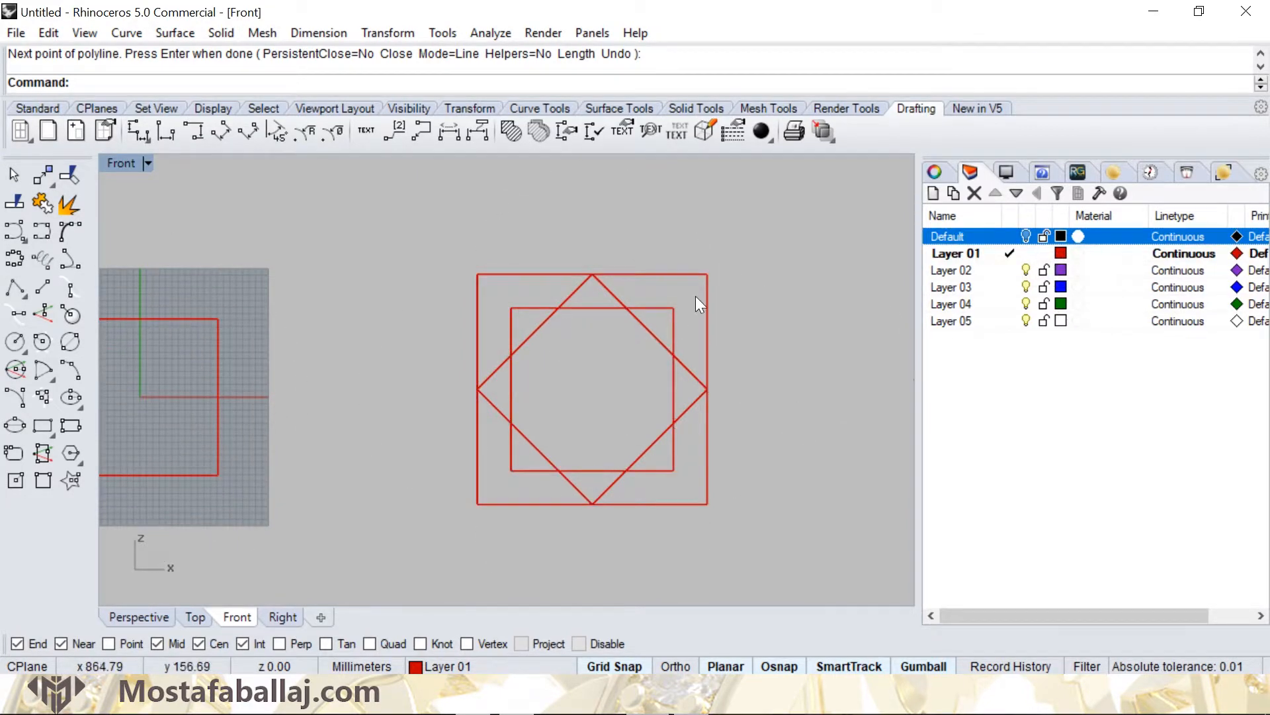
{"action": "left_click_drag", "start_coordinate": [515, 475], "coordinate": [515, 478]}
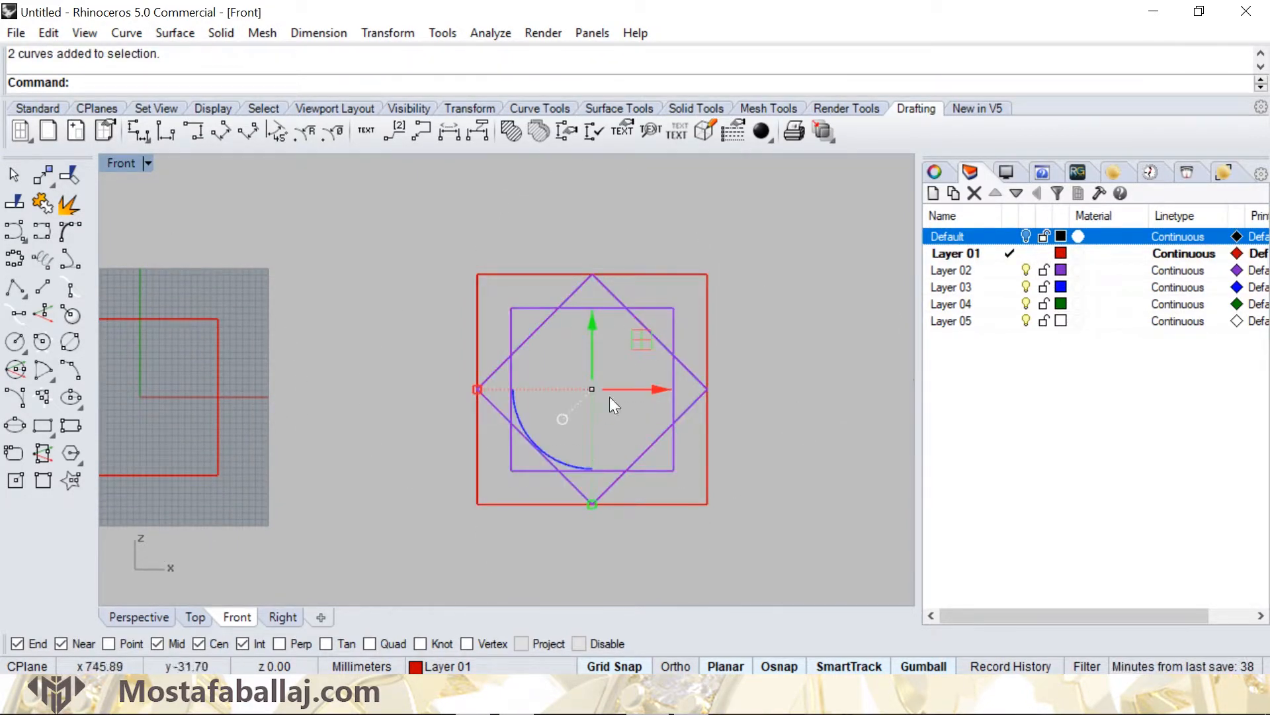
{"action": "left_click", "coordinate": [67, 174]}
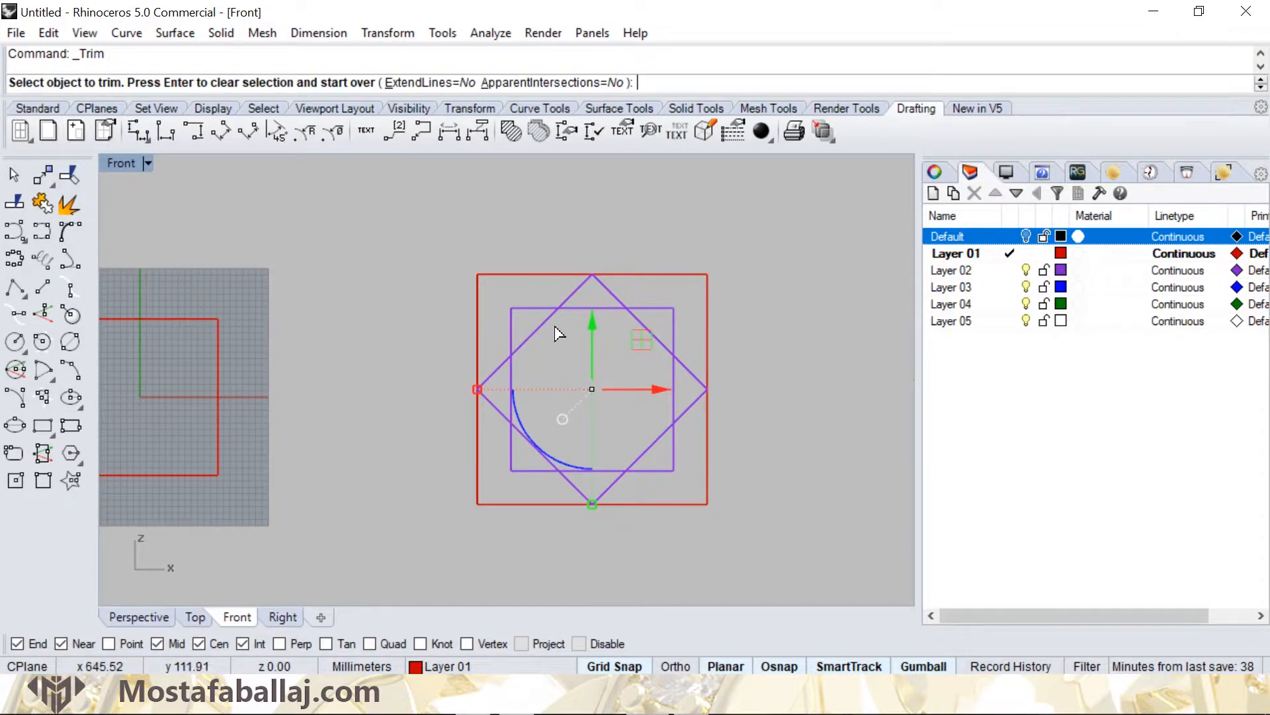
{"action": "left_click", "coordinate": [548, 321]}
{"action": "left_click", "coordinate": [512, 384]}
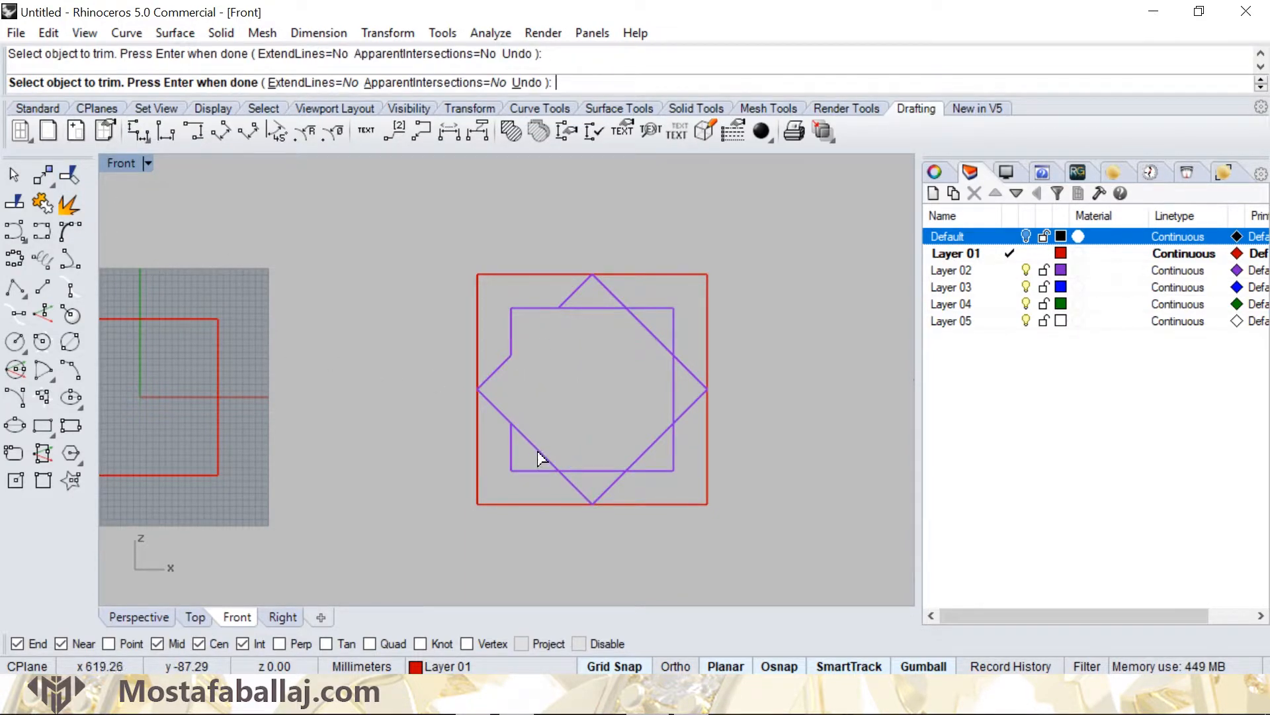
{"action": "left_click", "coordinate": [591, 471]}
{"action": "left_click", "coordinate": [655, 442]}
{"action": "left_click", "coordinate": [673, 396]}
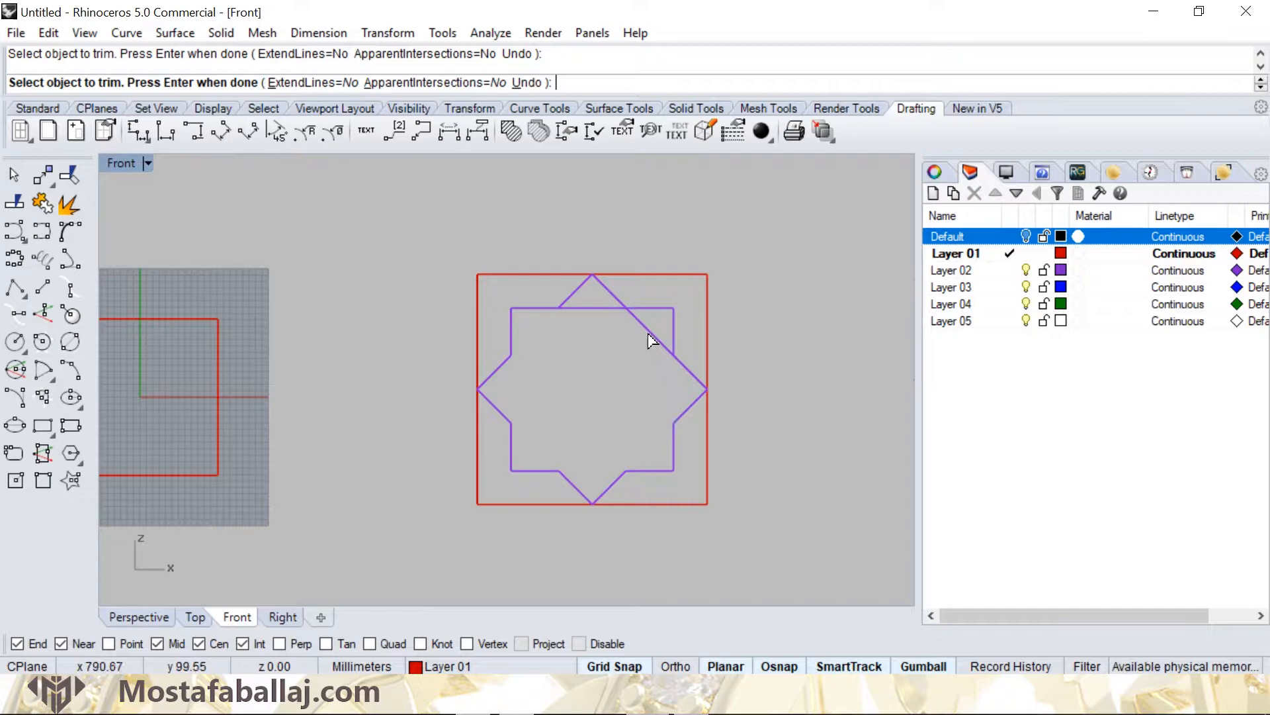
{"action": "left_click", "coordinate": [582, 308]}
{"action": "key", "text": "Return"}
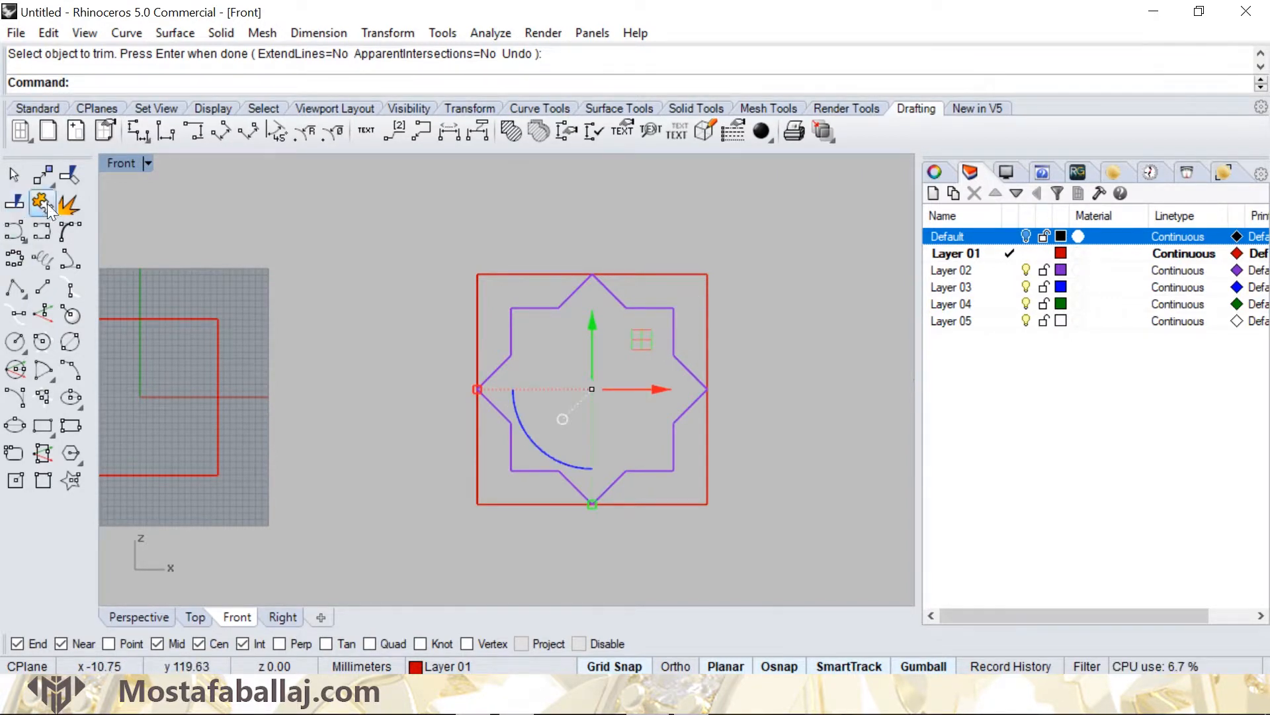
Join the trimmed star segments into one closed curve and move it horizontally out of its square to the right side.
{"action": "left_click", "coordinate": [14, 202]}
{"action": "scroll", "coordinate": [672, 360], "scroll_direction": "down", "scroll_amount": 3}
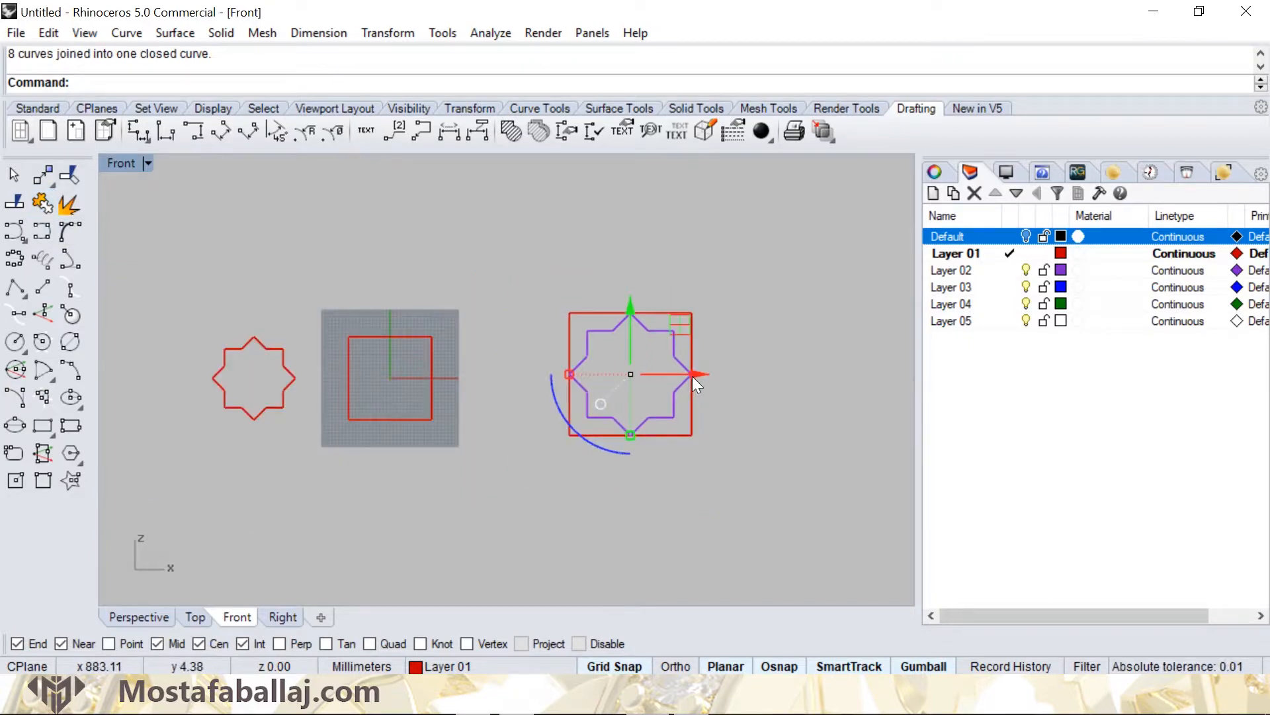
{"action": "left_click_drag", "start_coordinate": [694, 377], "coordinate": [827, 377]}
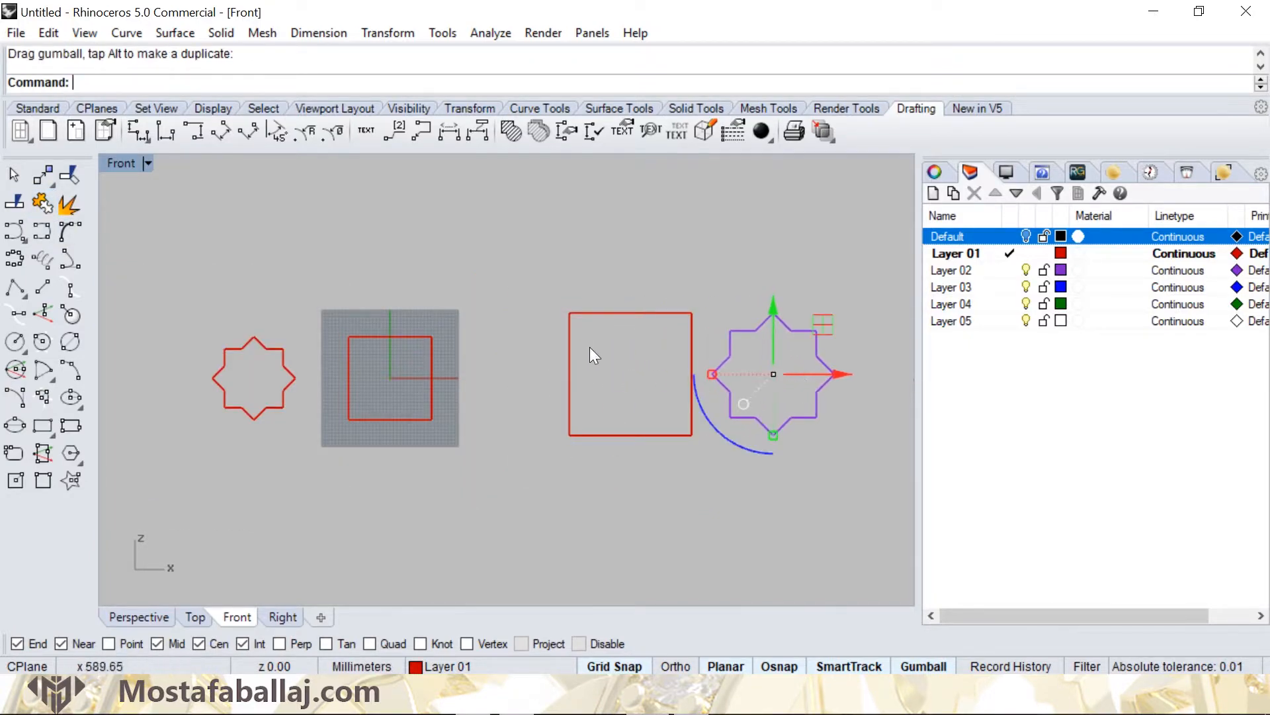
{"action": "right_click_drag", "start_coordinate": [590, 346], "coordinate": [655, 317]}
{"action": "key", "text": "Escape"}
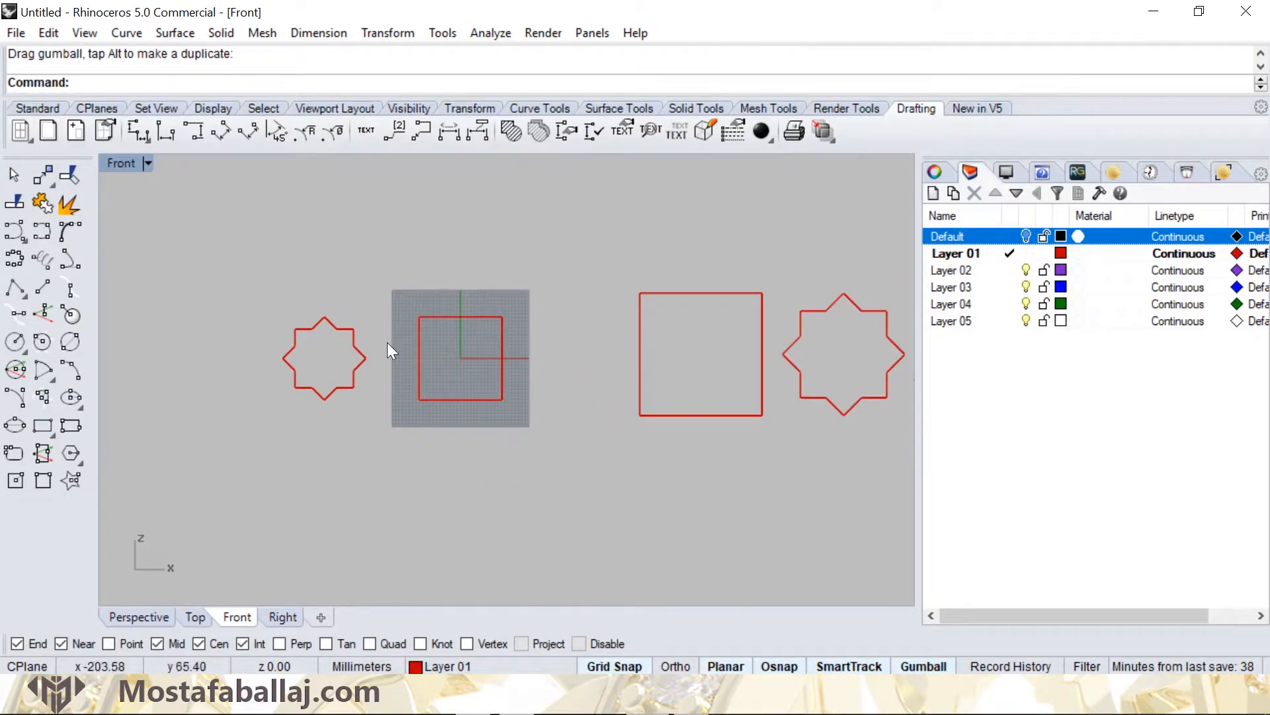
Copy and paste the smaller star left of the grid, and move the duplicate horizontally to the original's left.
{"action": "right_click_drag", "start_coordinate": [327, 352], "coordinate": [497, 381]}
{"action": "scroll", "coordinate": [445, 396], "scroll_direction": "up", "scroll_amount": 4}
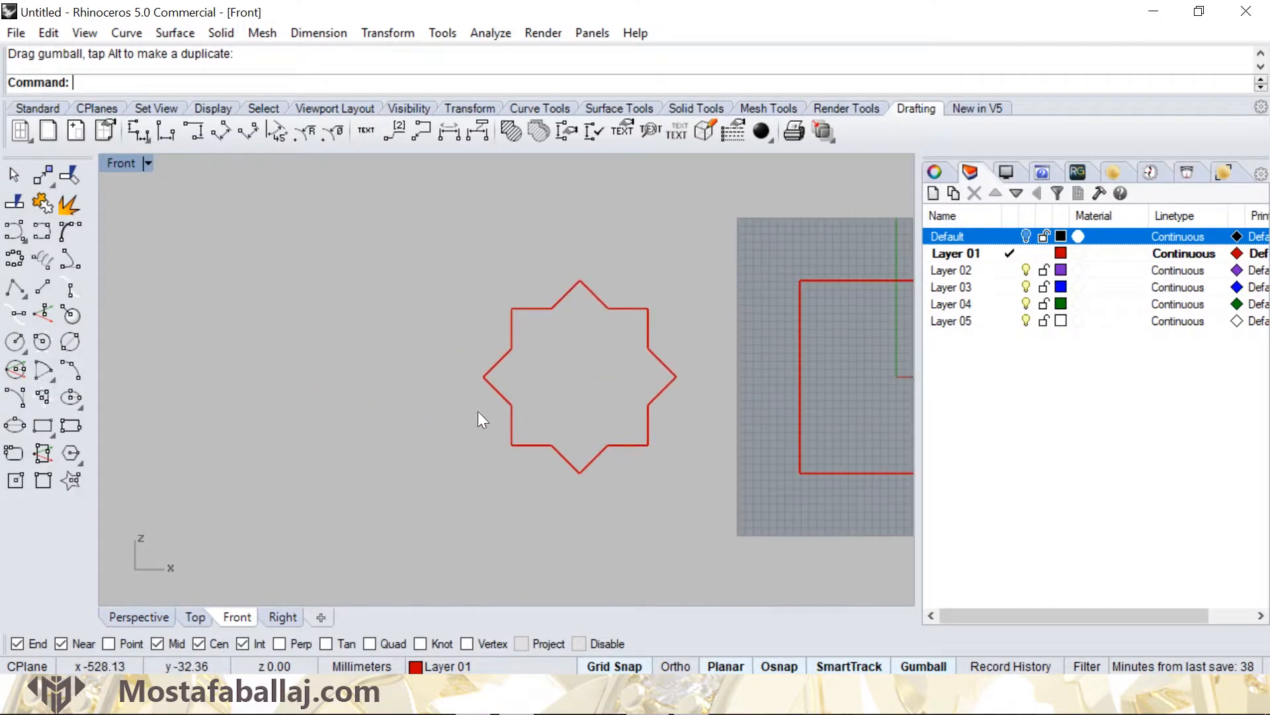
{"action": "left_click", "coordinate": [633, 309]}
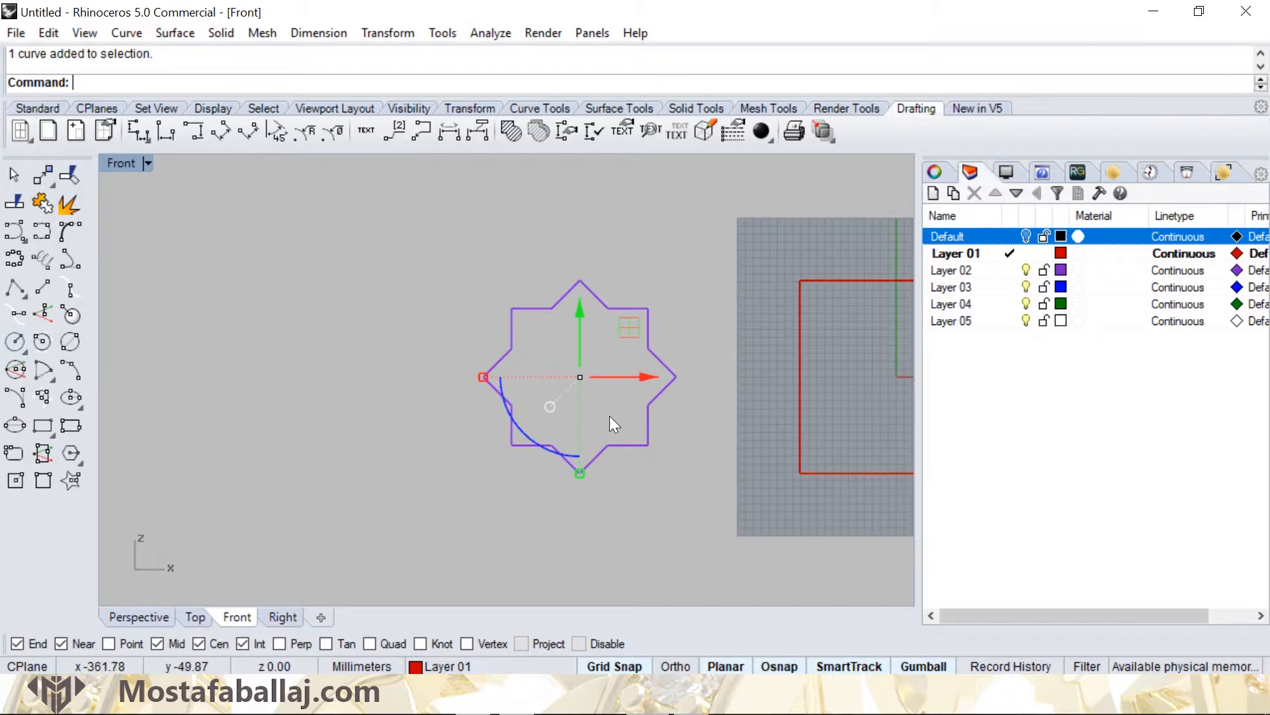
{"action": "key", "text": "ctrl+c"}
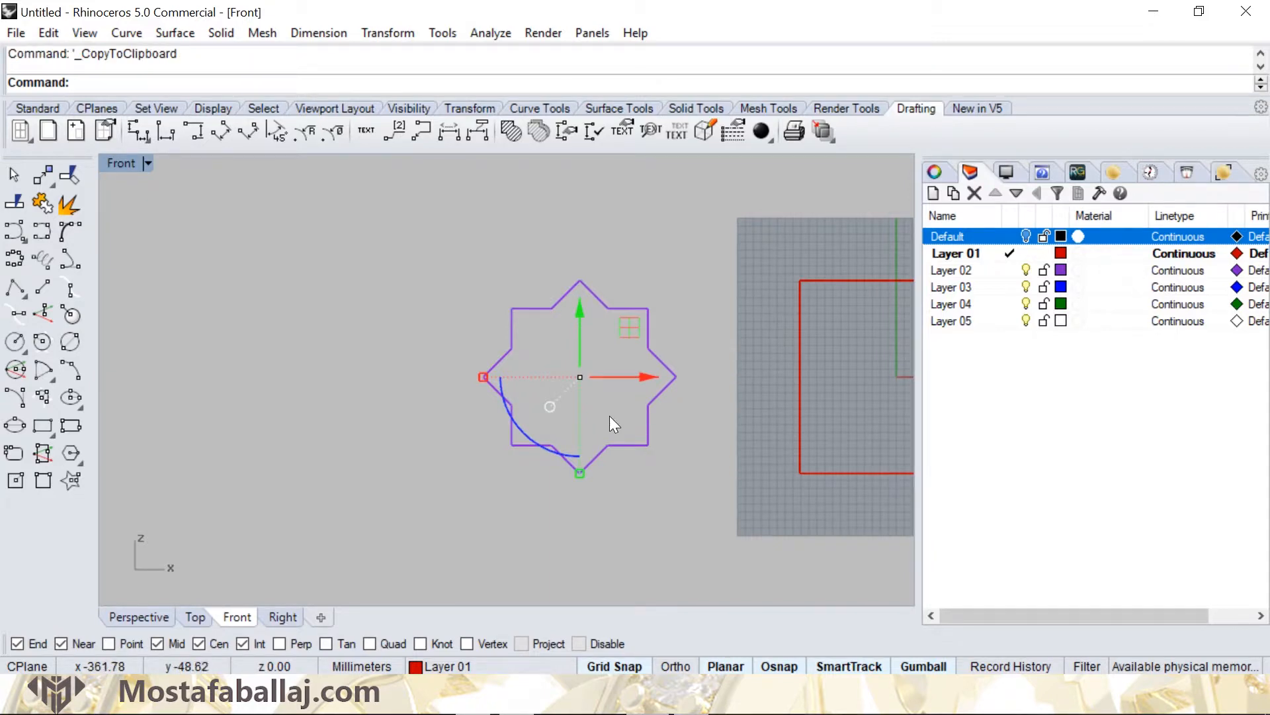
{"action": "key", "text": "ctrl+v"}
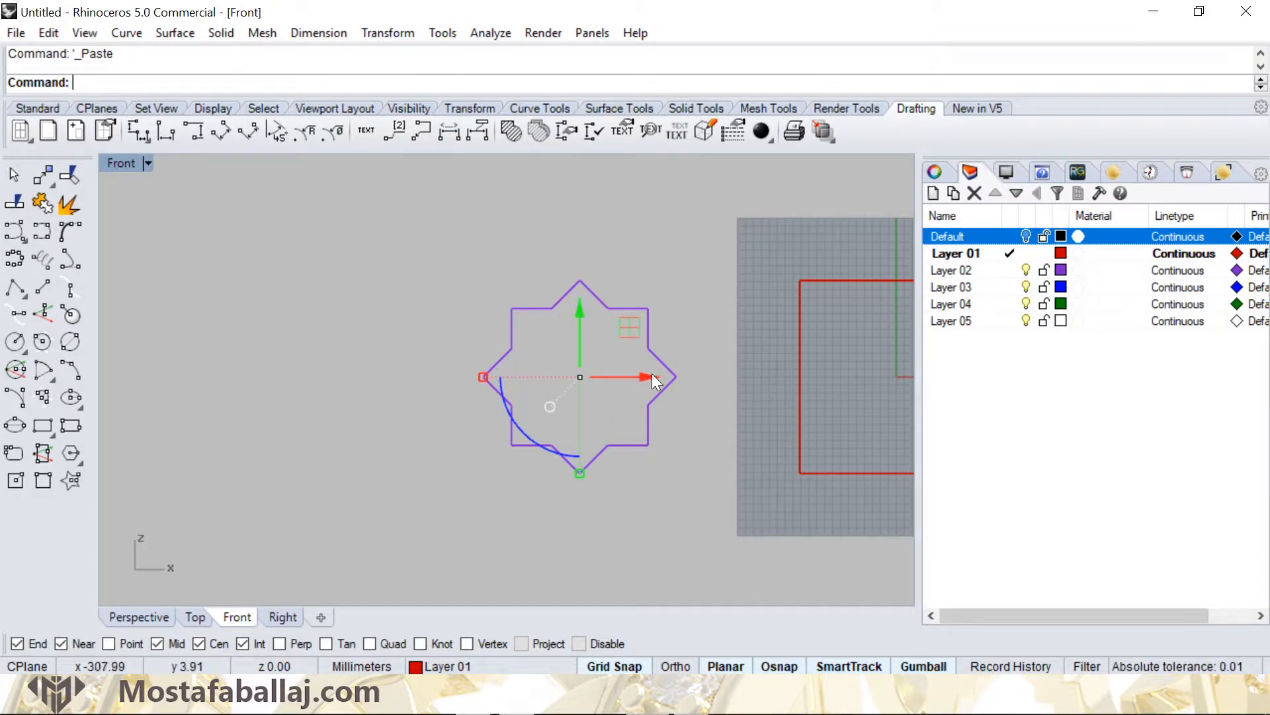
{"action": "left_click_drag", "start_coordinate": [652, 373], "coordinate": [309, 374]}
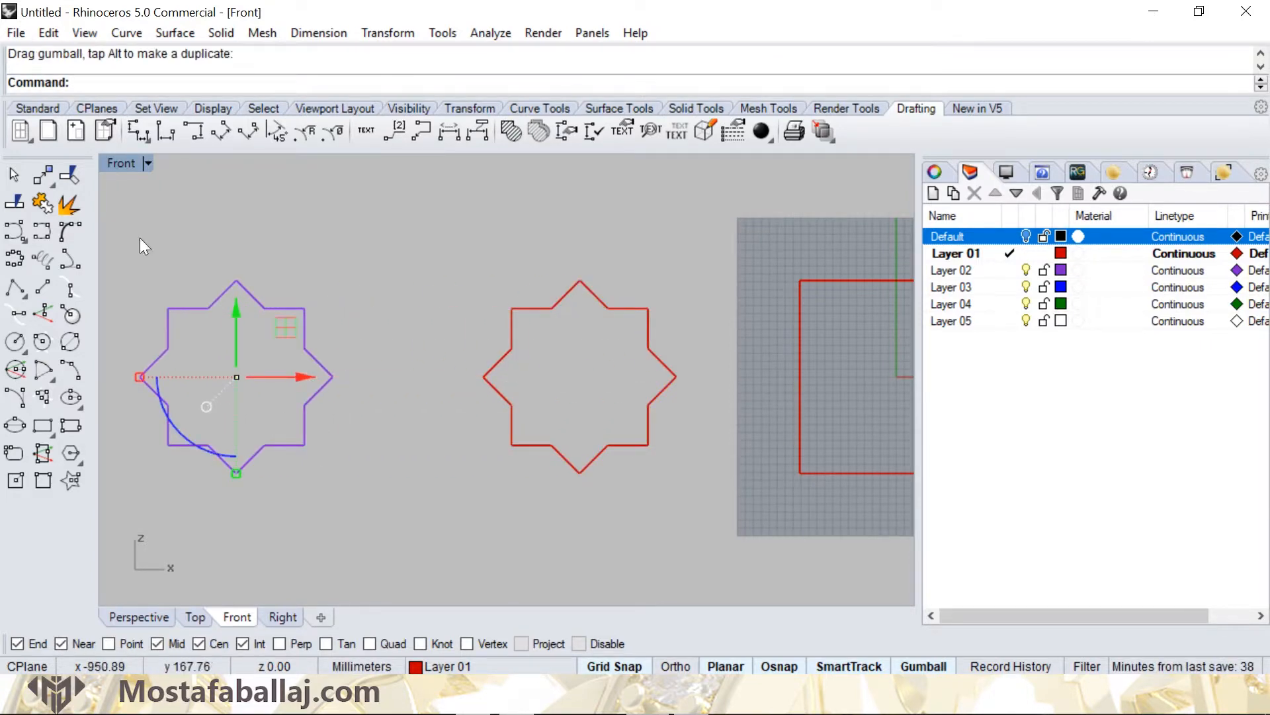
Move the duplicate star horizontally so its right tip meets the left tip of the original star.
{"action": "left_click", "coordinate": [57, 108]}
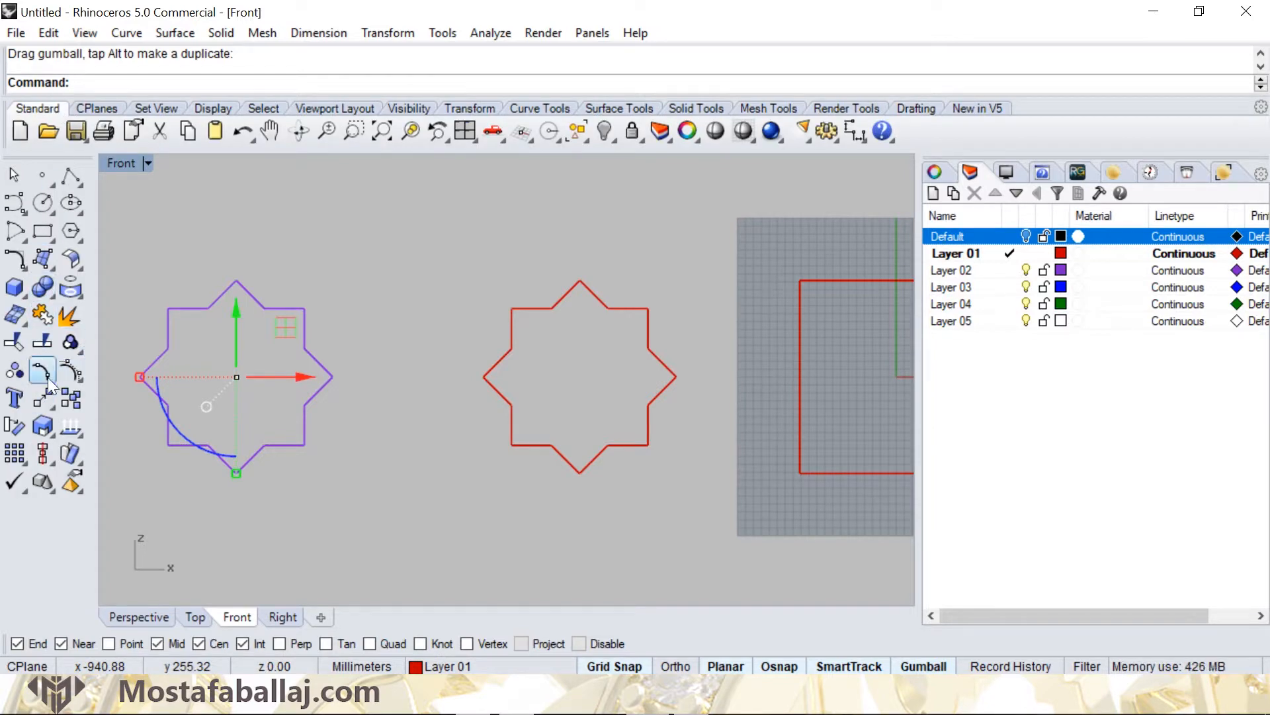
{"action": "left_click", "coordinate": [42, 400]}
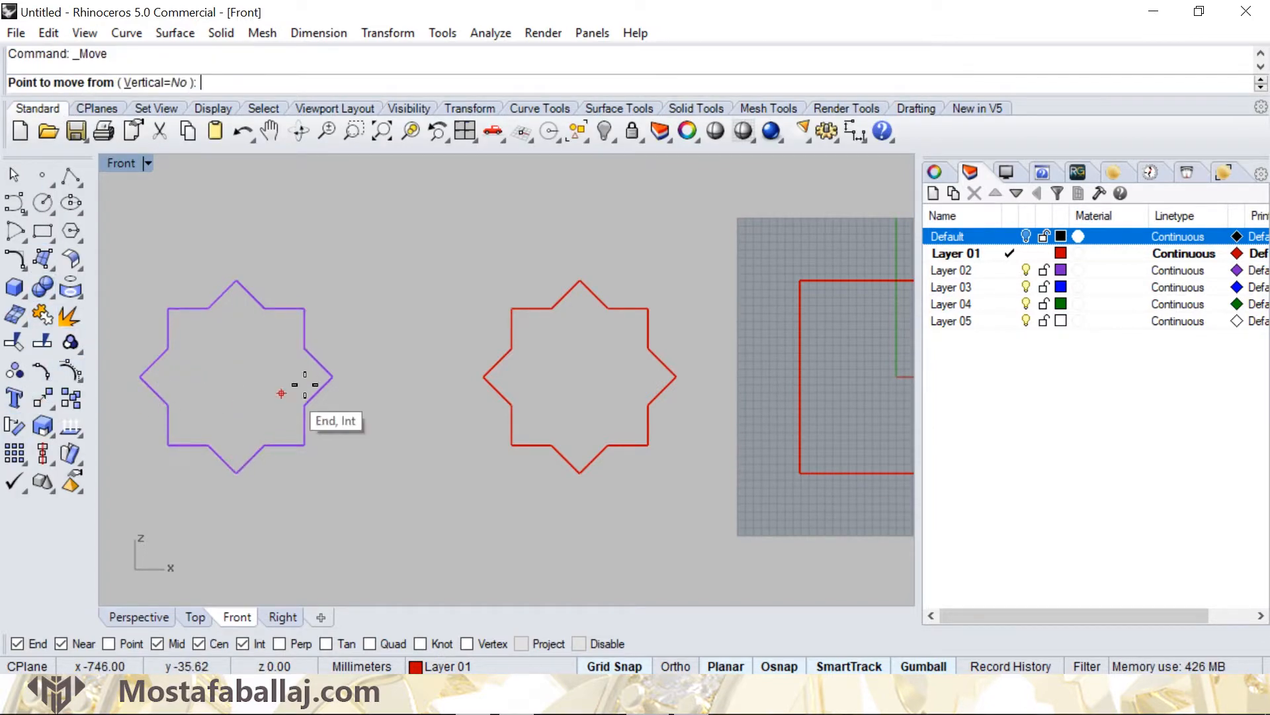
{"action": "left_click", "coordinate": [332, 376]}
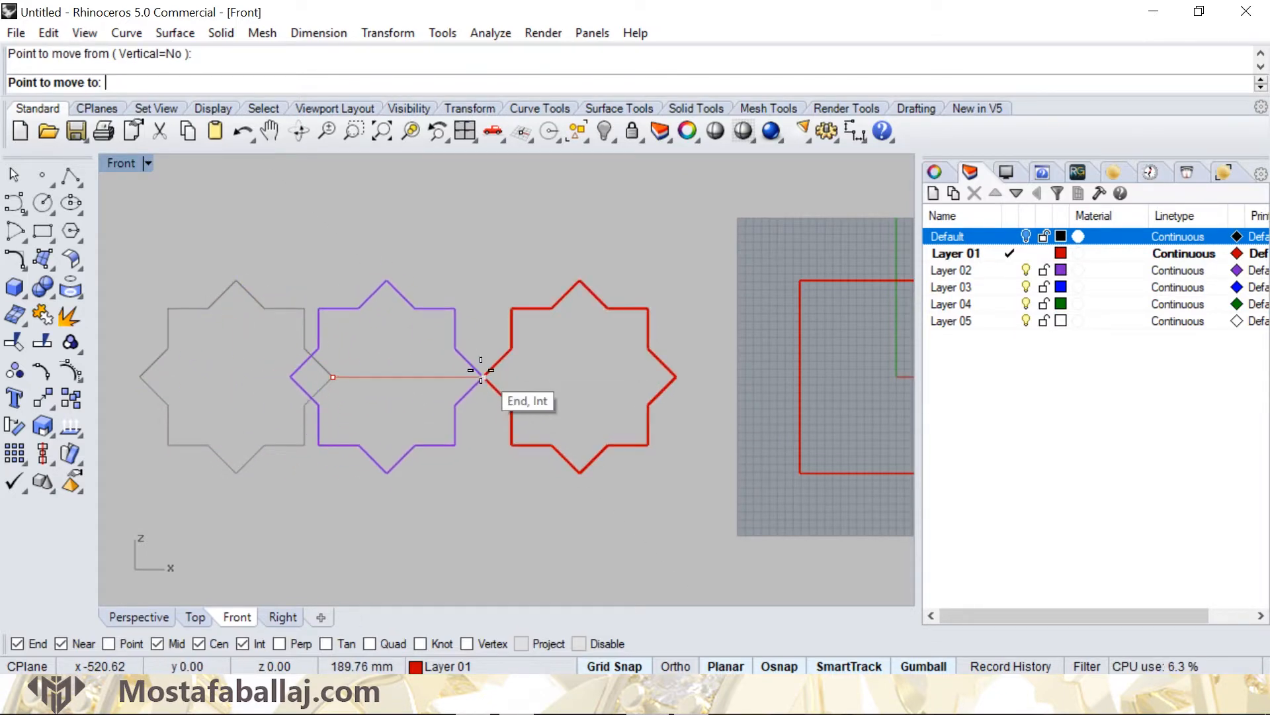
{"action": "left_click", "coordinate": [484, 376]}
{"action": "key", "text": "Escape"}
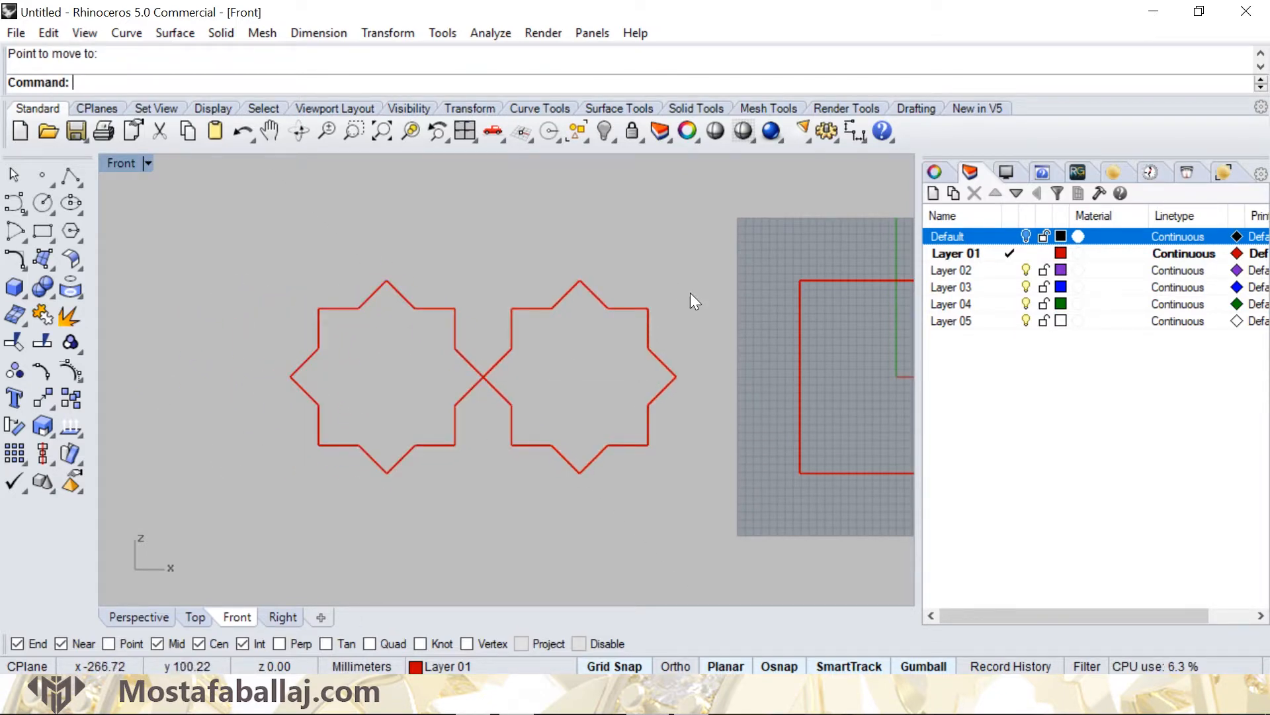
Mirror a copy of both stars upward across the line through their top tips to form a two-by-two block.
{"action": "left_click_drag", "start_coordinate": [698, 274], "coordinate": [384, 327]}
{"action": "left_click_drag", "start_coordinate": [257, 448], "coordinate": [258, 450]}
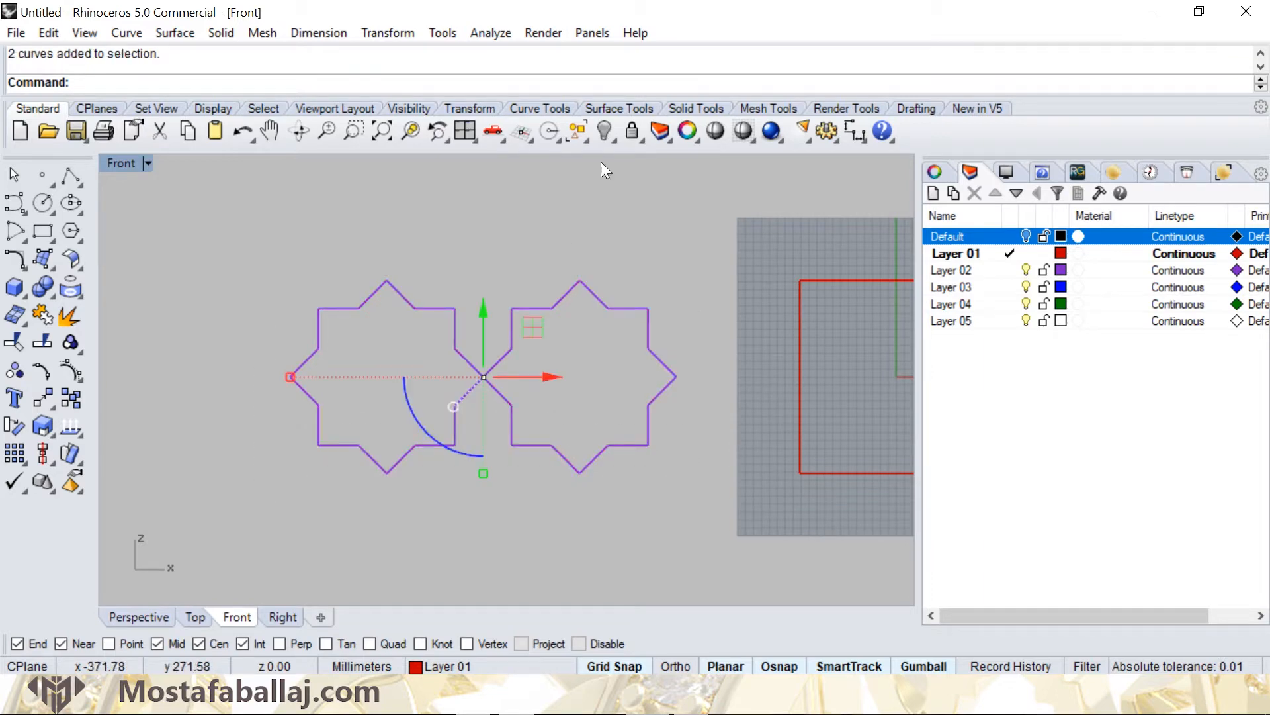
{"action": "left_click", "coordinate": [400, 31]}
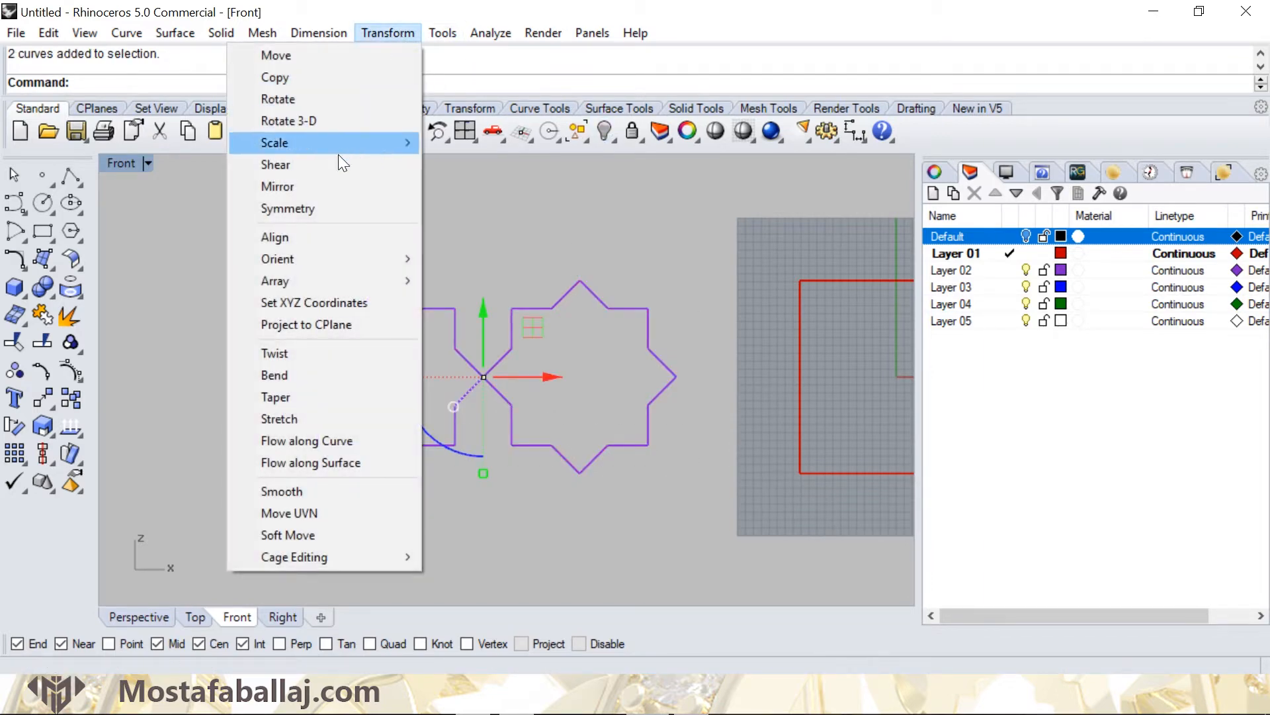
{"action": "left_click", "coordinate": [318, 186]}
{"action": "left_click", "coordinate": [581, 279]}
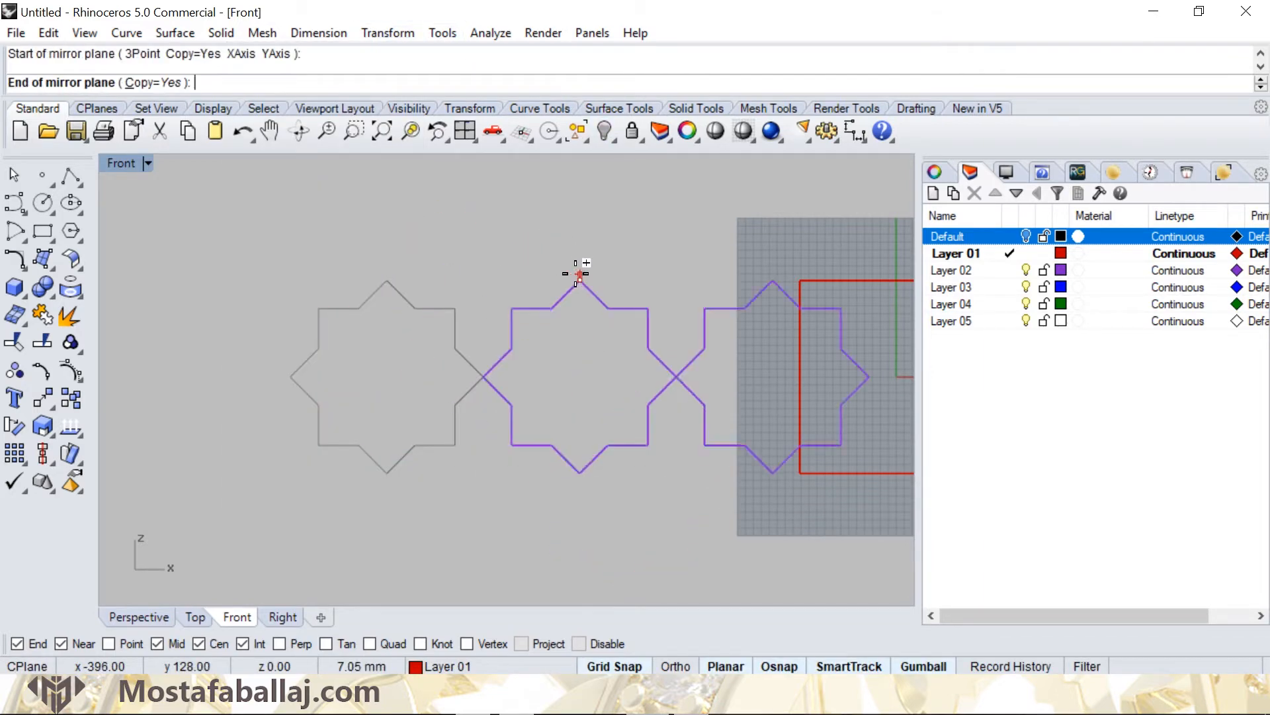
{"action": "left_click", "coordinate": [389, 279]}
{"action": "scroll", "coordinate": [522, 345], "scroll_direction": "down", "scroll_amount": 3}
{"action": "left_click", "coordinate": [654, 230]}
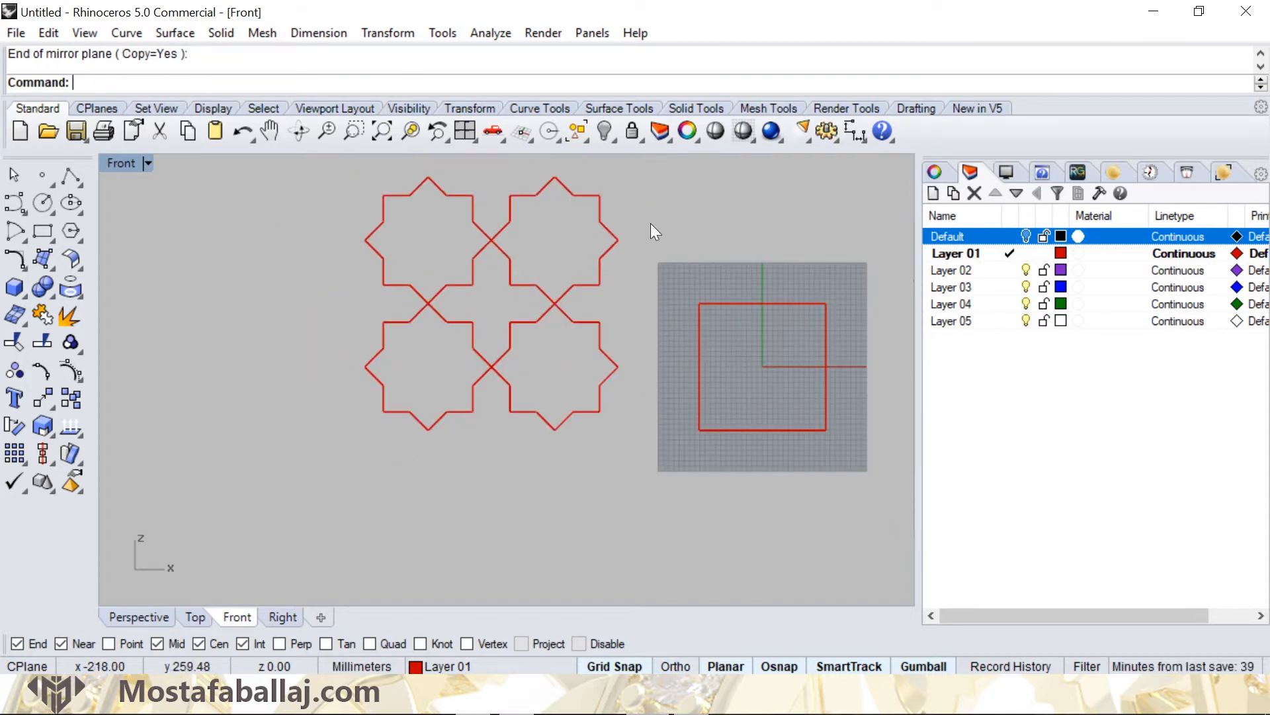
Mirror a copy of the four stars to the left across the vertical line through their leftmost tips.
{"action": "left_click_drag", "start_coordinate": [399, 351], "coordinate": [355, 430]}
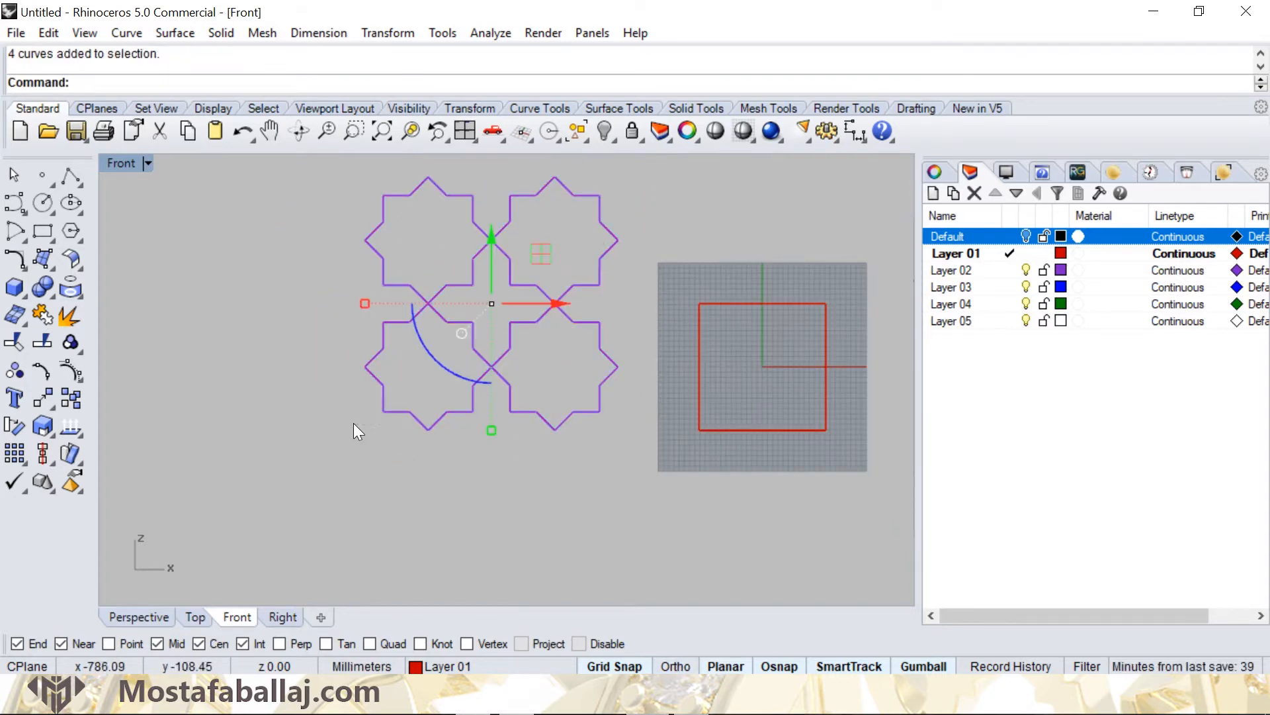
{"action": "left_click", "coordinate": [387, 32]}
{"action": "left_click", "coordinate": [333, 186]}
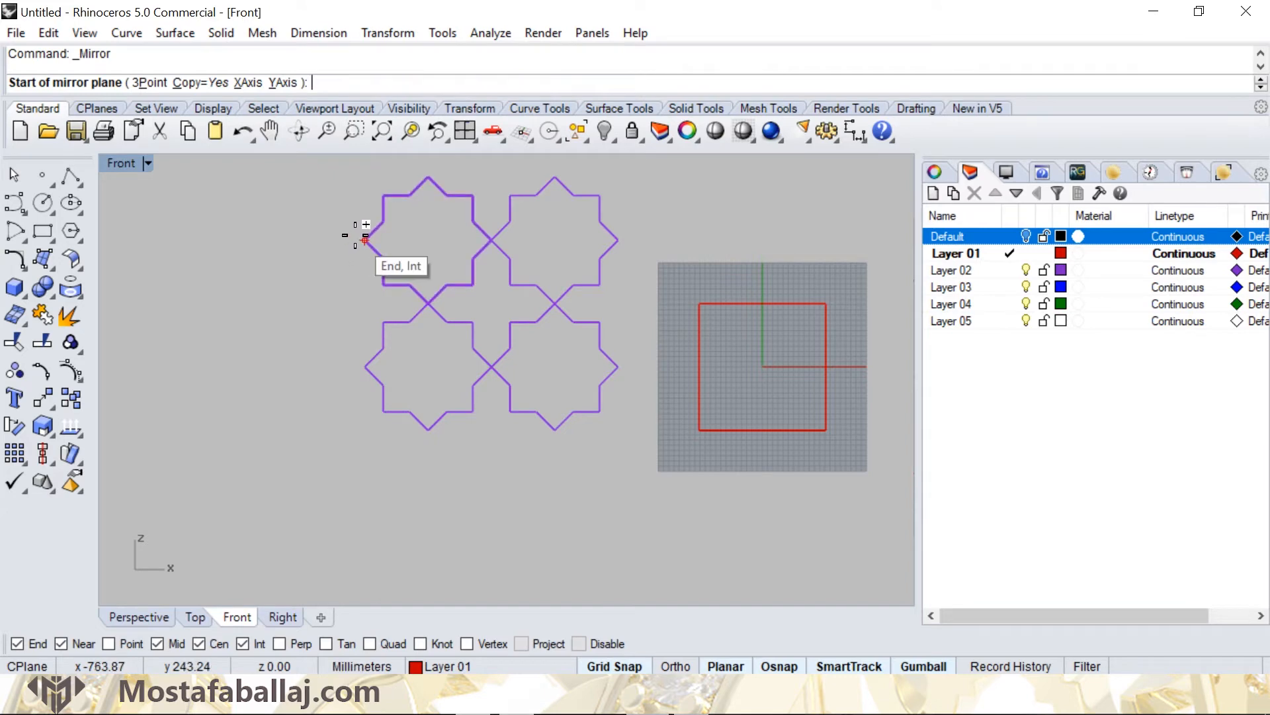
{"action": "left_click", "coordinate": [361, 239]}
{"action": "left_click", "coordinate": [365, 366]}
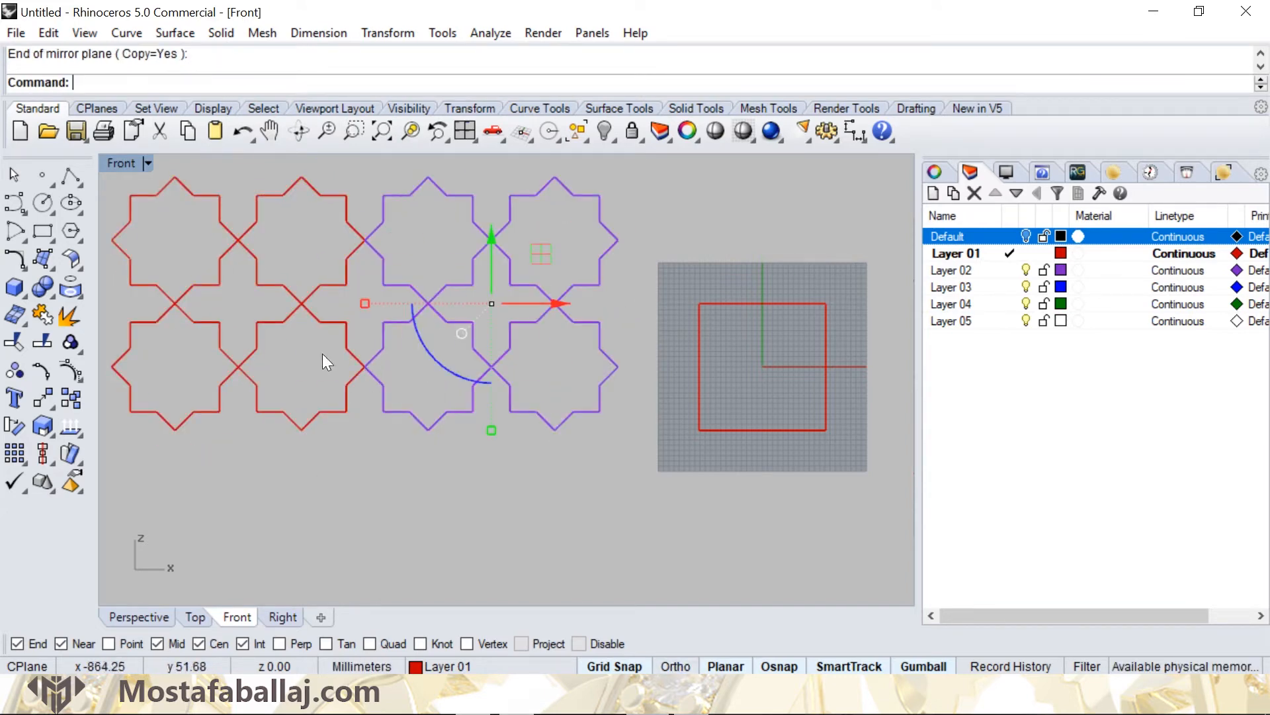
Mirror a copy of all eight stars upward across the line through the upper row's top tips, forming a four-by-four grid.
{"action": "scroll", "coordinate": [403, 457], "scroll_direction": "down", "scroll_amount": 2}
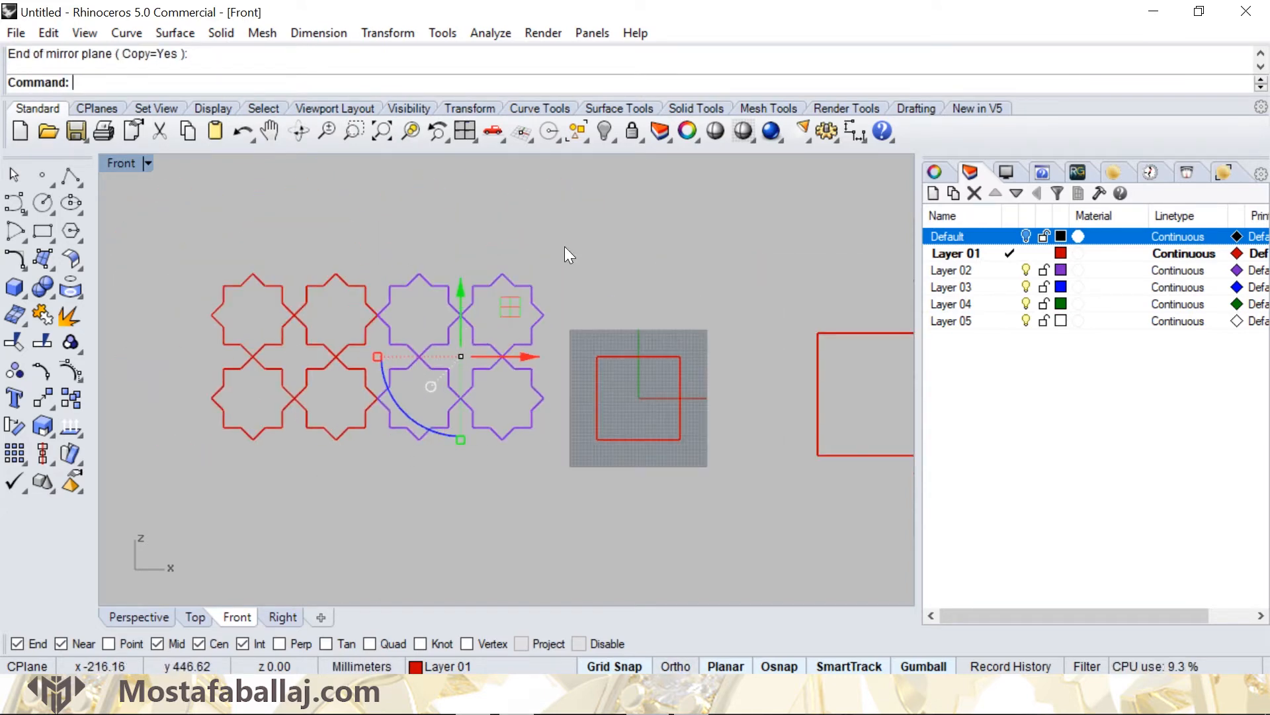
{"action": "left_click_drag", "start_coordinate": [565, 248], "coordinate": [235, 474]}
{"action": "key", "text": "Return"}
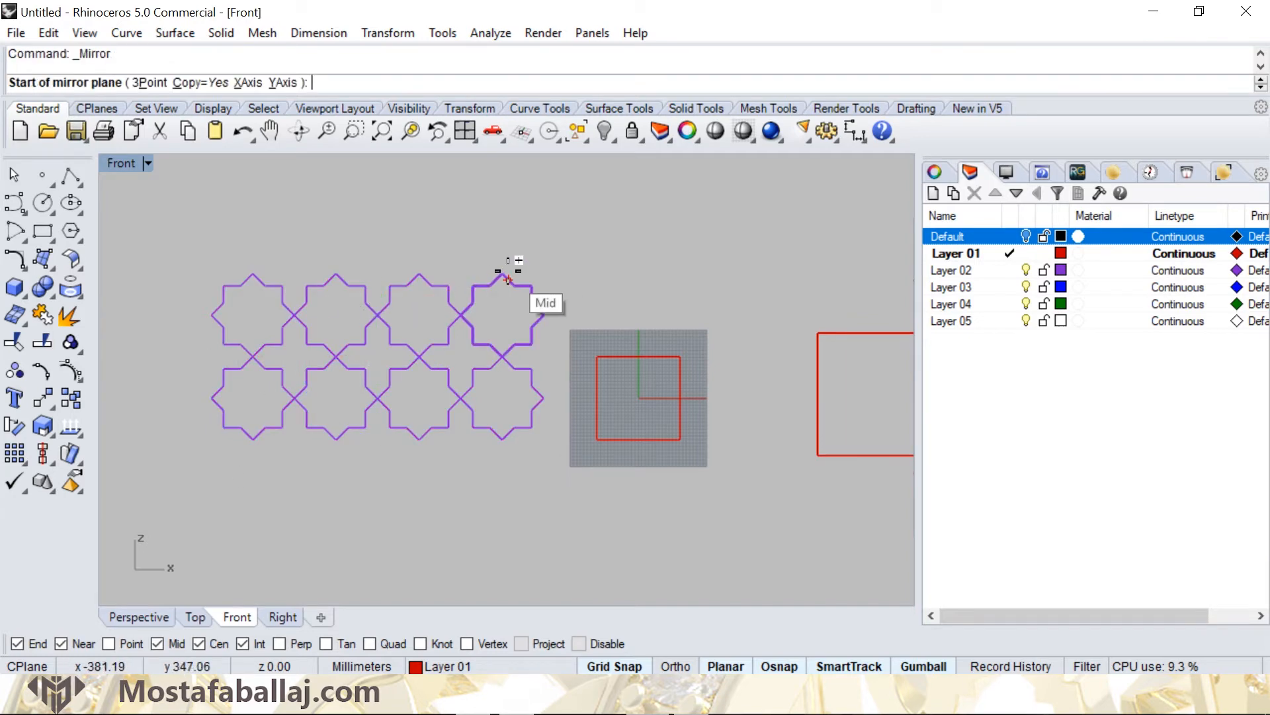
{"action": "left_click", "coordinate": [503, 274]}
{"action": "left_click", "coordinate": [253, 273]}
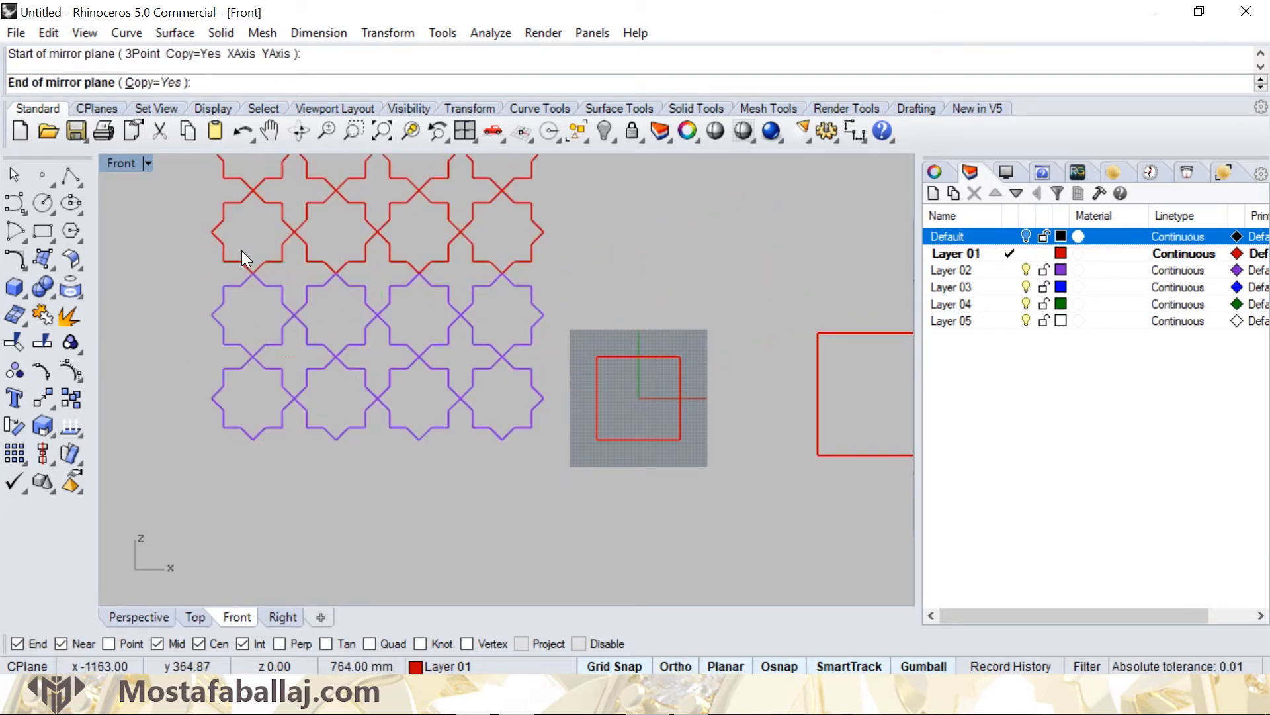
{"action": "key", "text": "Escape"}
{"action": "scroll", "coordinate": [422, 360], "scroll_direction": "down", "scroll_amount": 2}
{"action": "right_click_drag", "start_coordinate": [422, 360], "coordinate": [440, 418]}
{"action": "scroll", "coordinate": [394, 331], "scroll_direction": "up", "scroll_amount": 2}
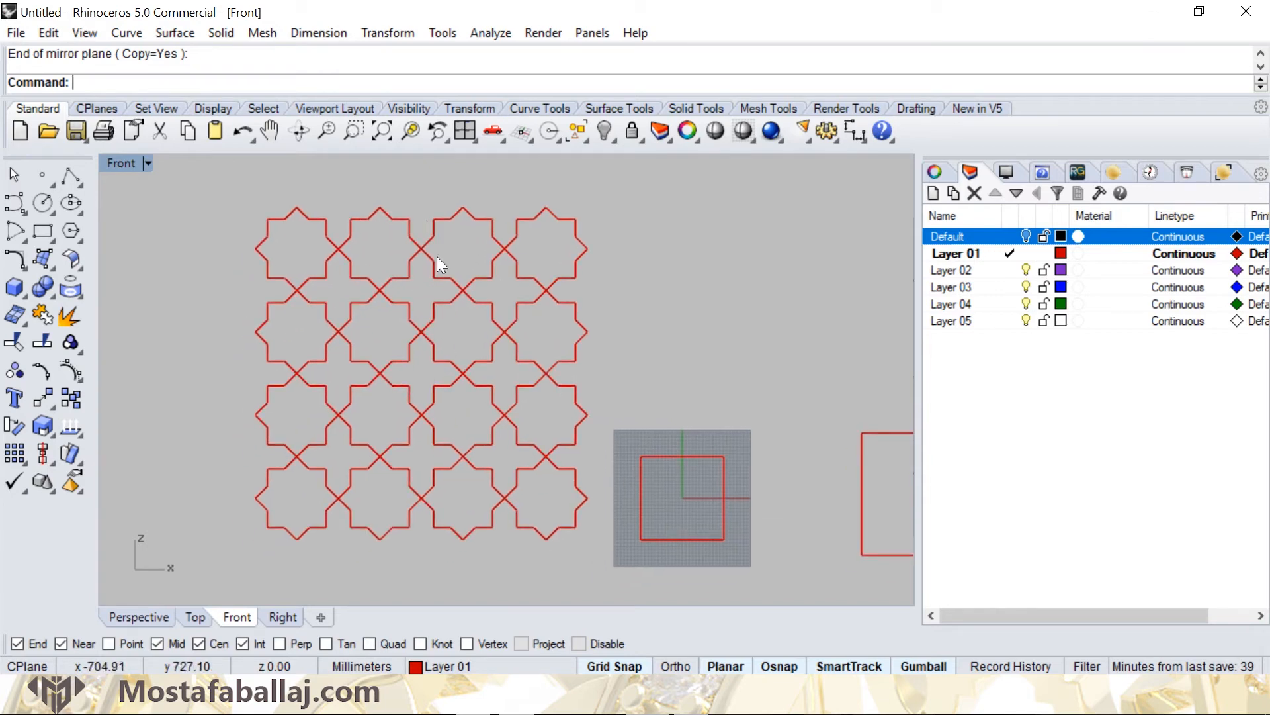